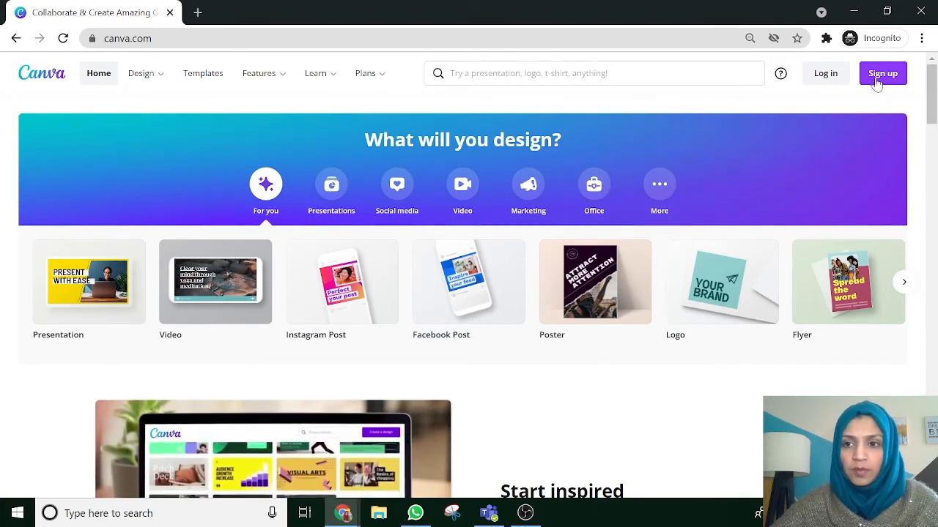
Start a new Canva account from the Sign up button on canva.com.
left_click(877, 82)
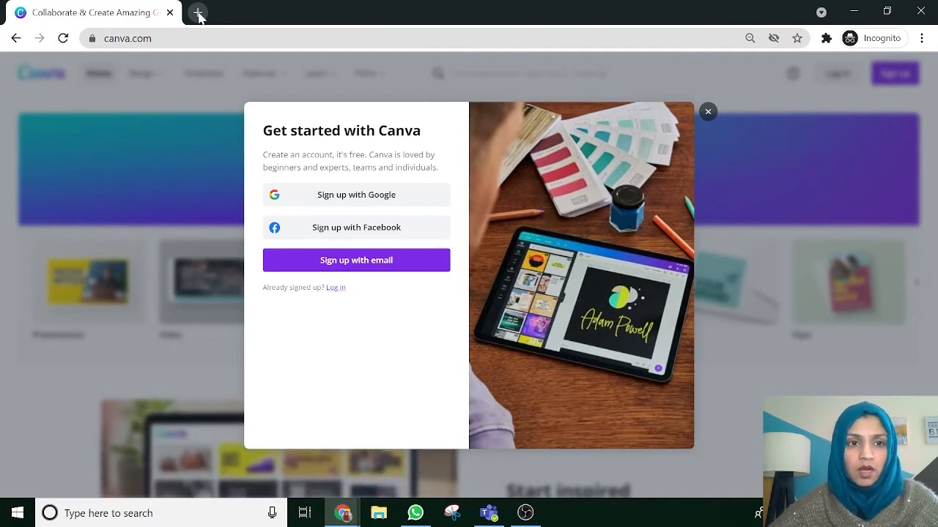
Search 'temporary email id', open Tempmailo and select its generated temporary address.
left_click(198, 12)
type("temporary email id")
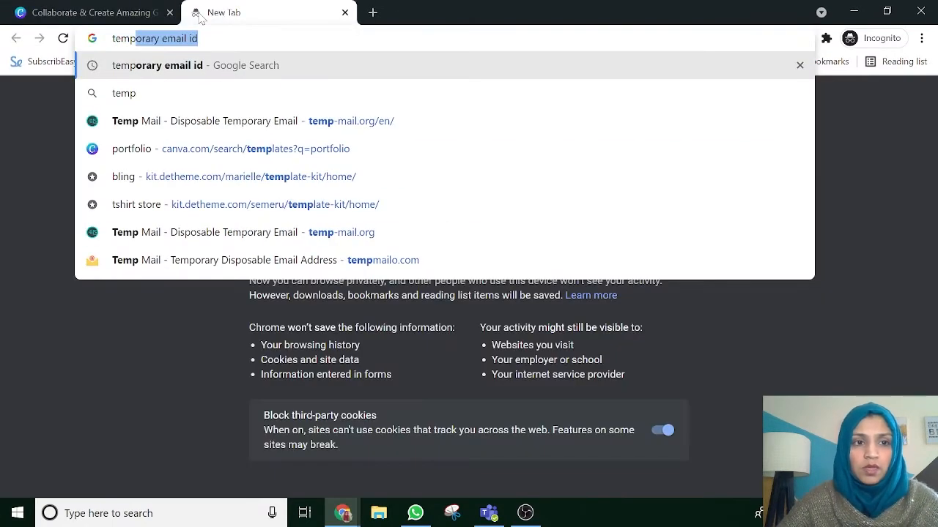
key("Return")
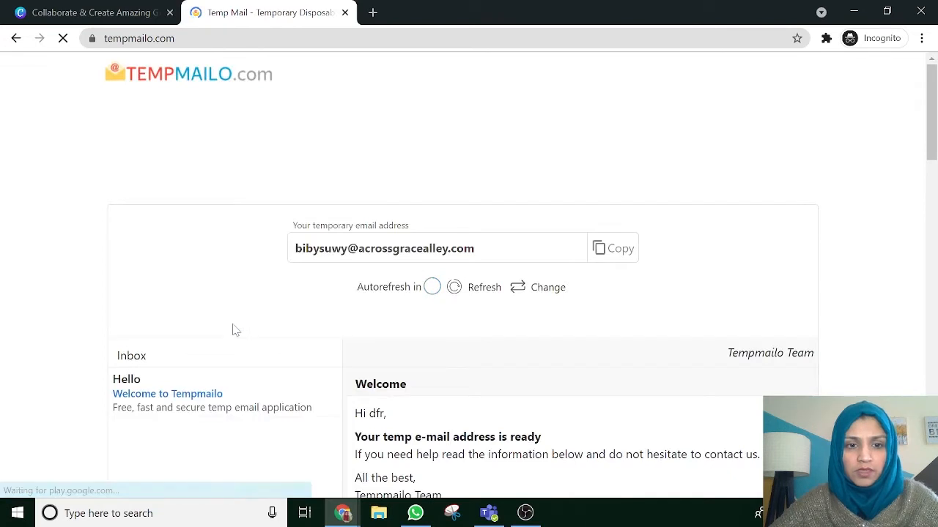
left_click(366, 249)
key("ctrl+c")
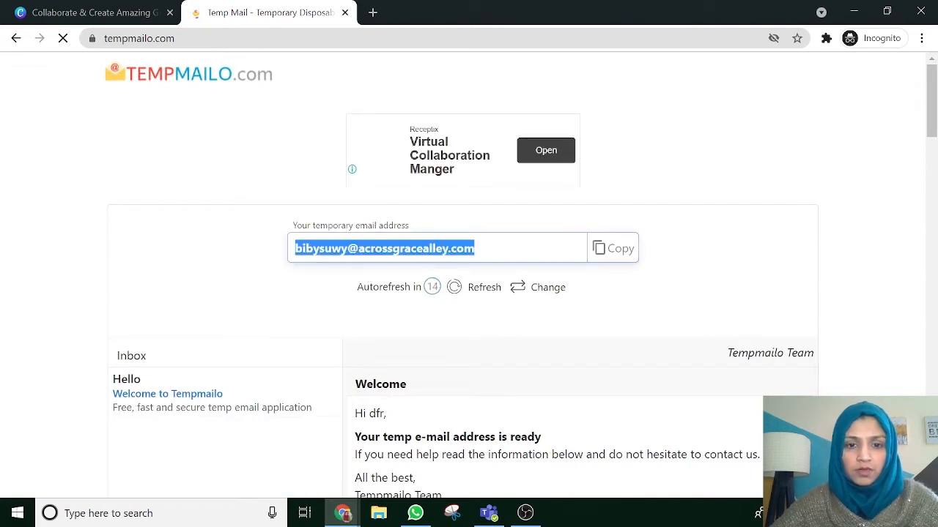
Sign up with email using a name, the pasted temporary address and a password, then check the inbox.
left_click(84, 12)
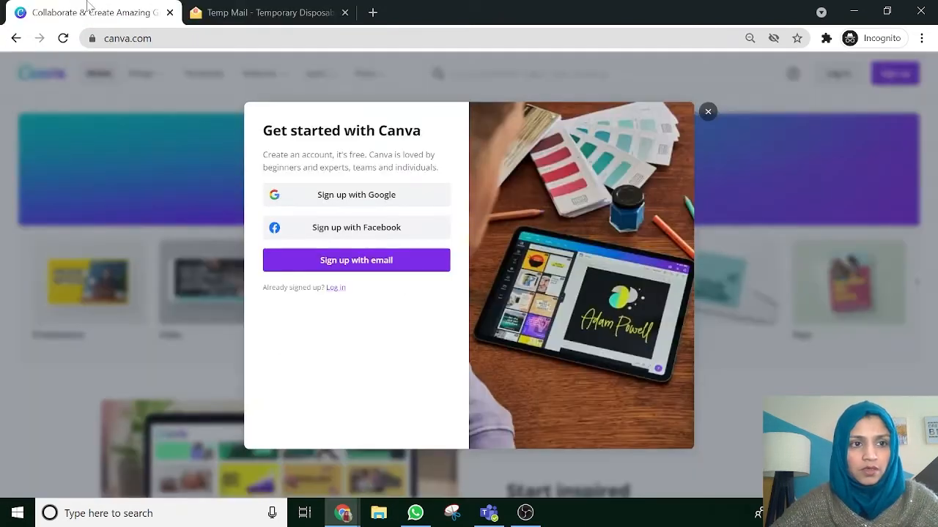
left_click(334, 272)
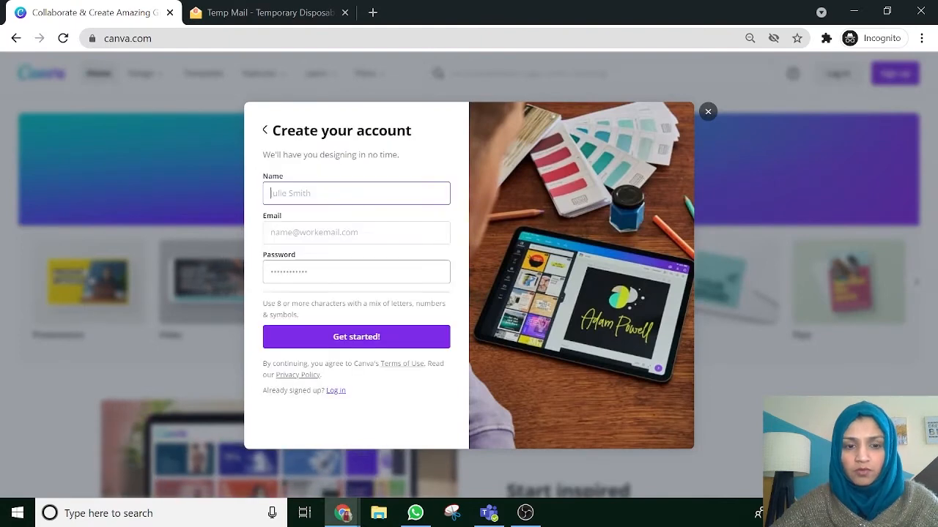
type("Temp")
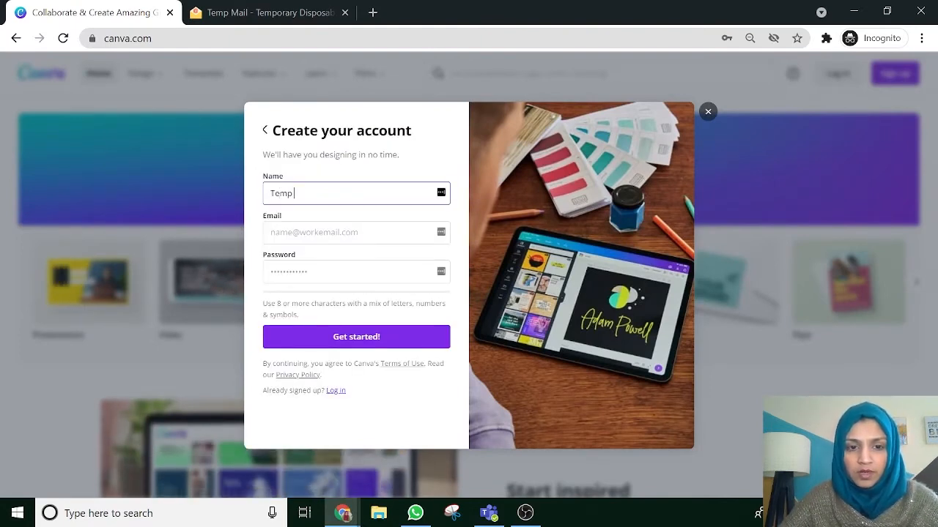
type(" standa")
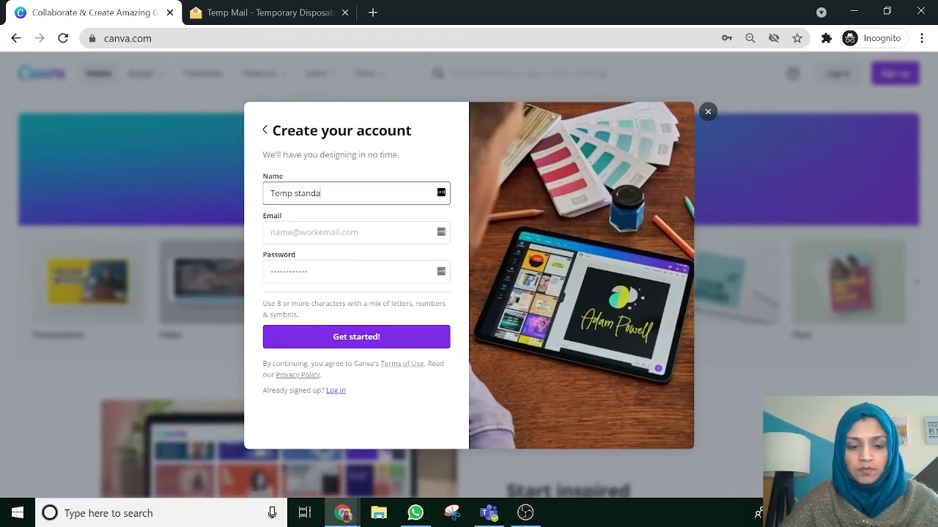
type("rd")
key("Tab")
key("ctrl+v")
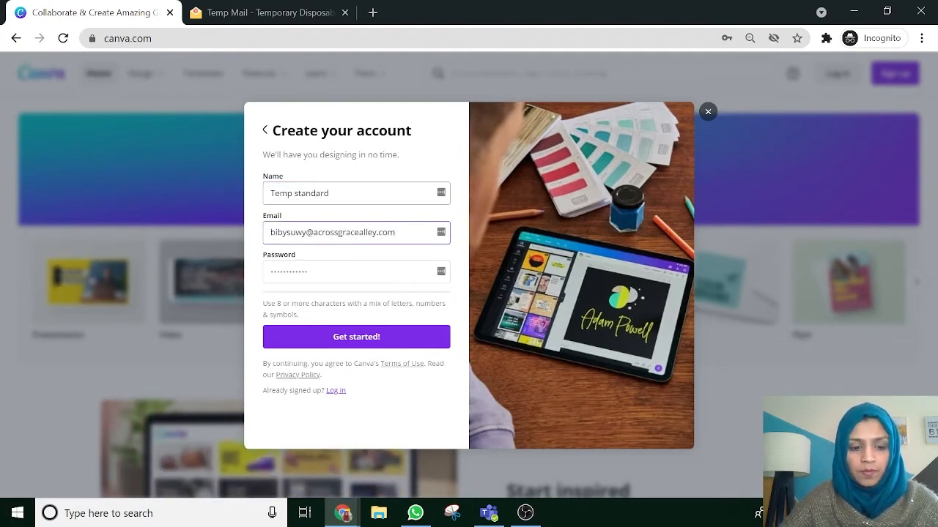
left_click(271, 272)
type("••••••••••")
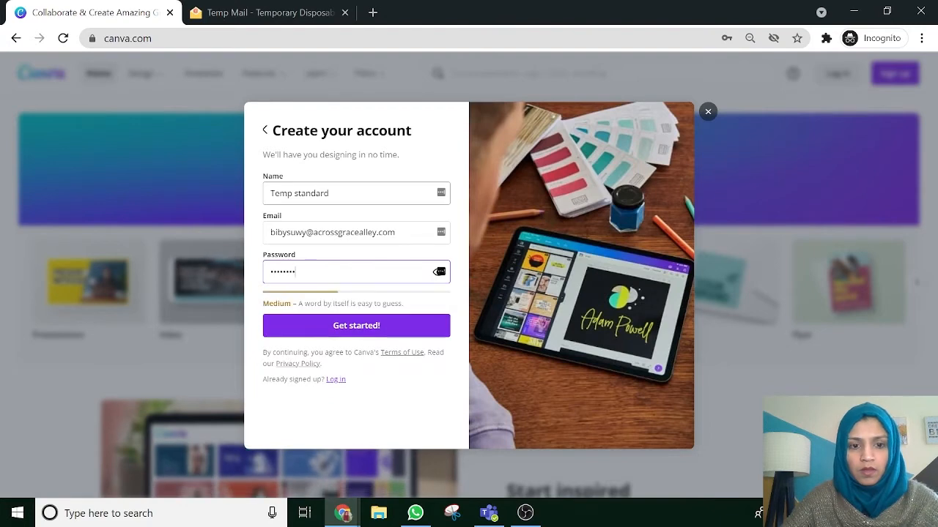
left_click(354, 327)
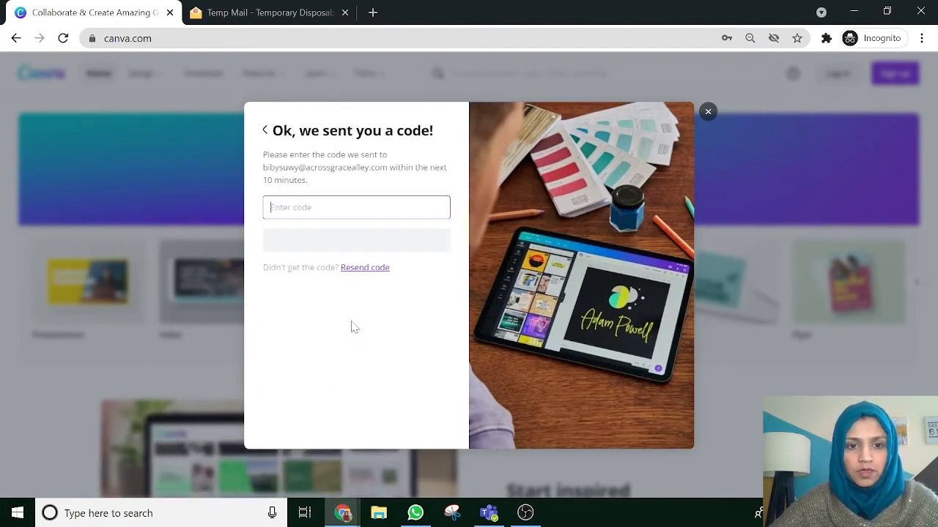
left_click(268, 13)
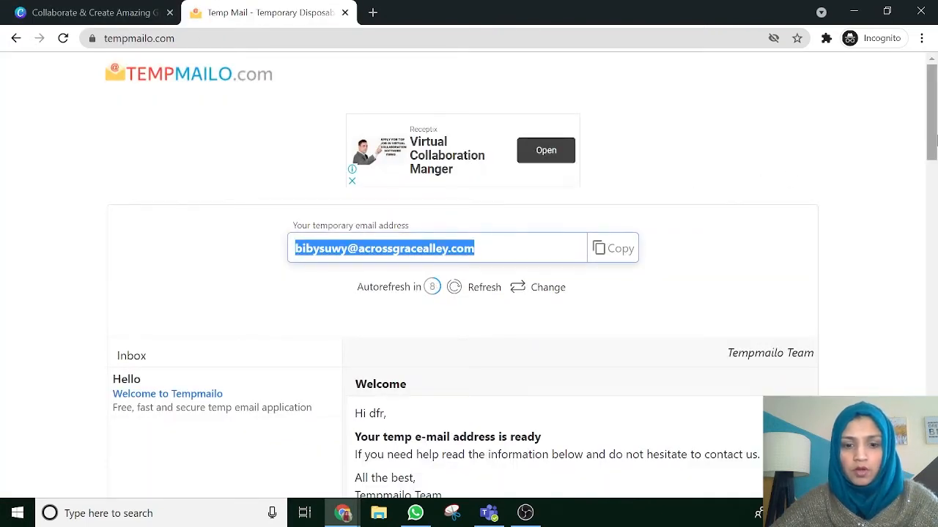
Find Canva's verification-code email in the Tempmailo inbox, then return to the Canva tab.
scroll(932, 146, "down", 2)
mouse_move(937, 175)
left_mouse_down()
mouse_move(912, 369)
mouse_move(925, 473)
mouse_move(937, 132)
mouse_move(934, 176)
left_mouse_up()
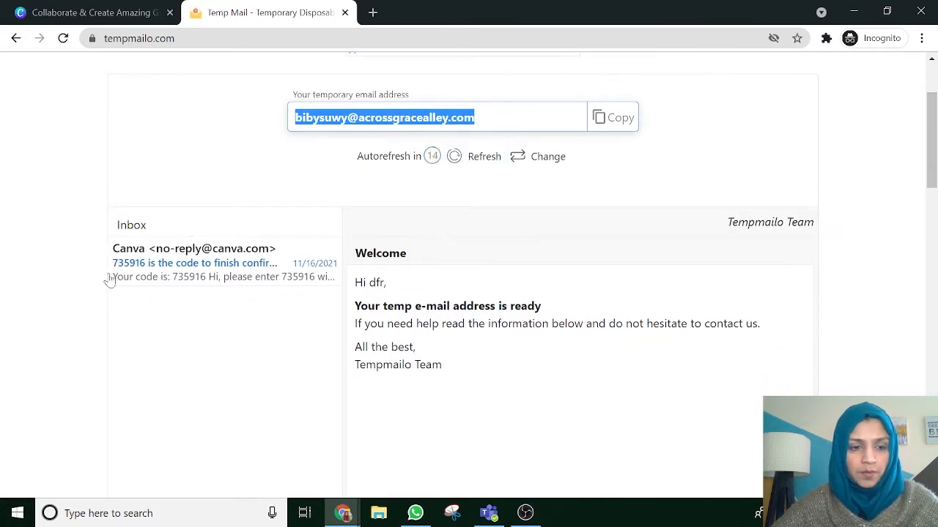
left_click(104, 10)
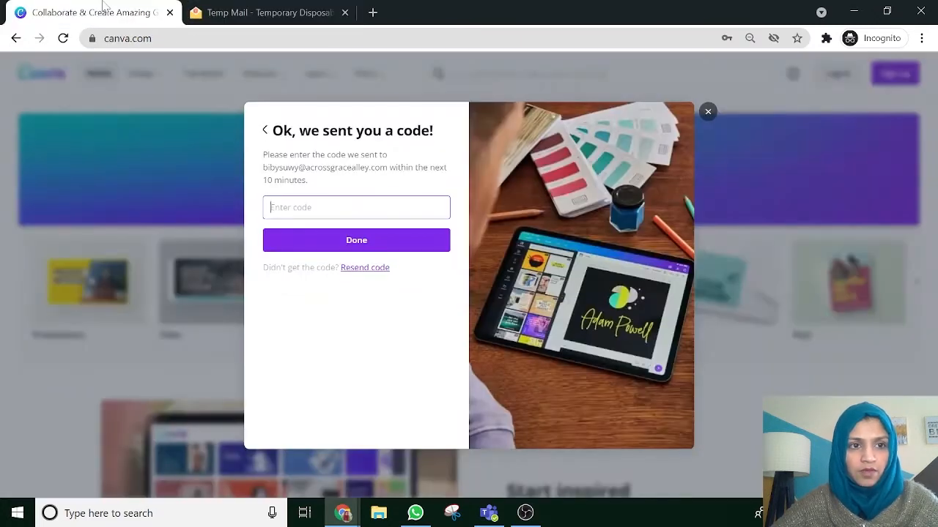
Enter the emailed verification code and decline saving the login in the password manager.
left_click(356, 208)
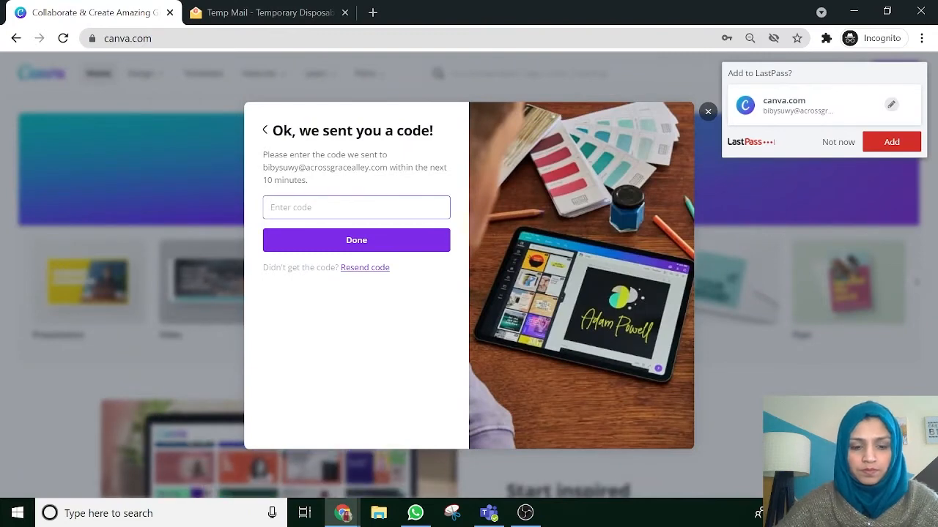
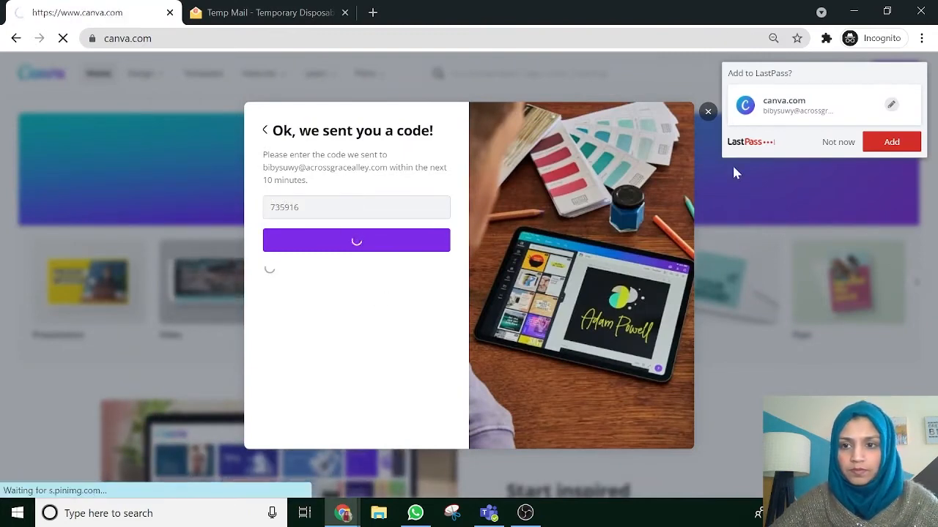
left_click(826, 146)
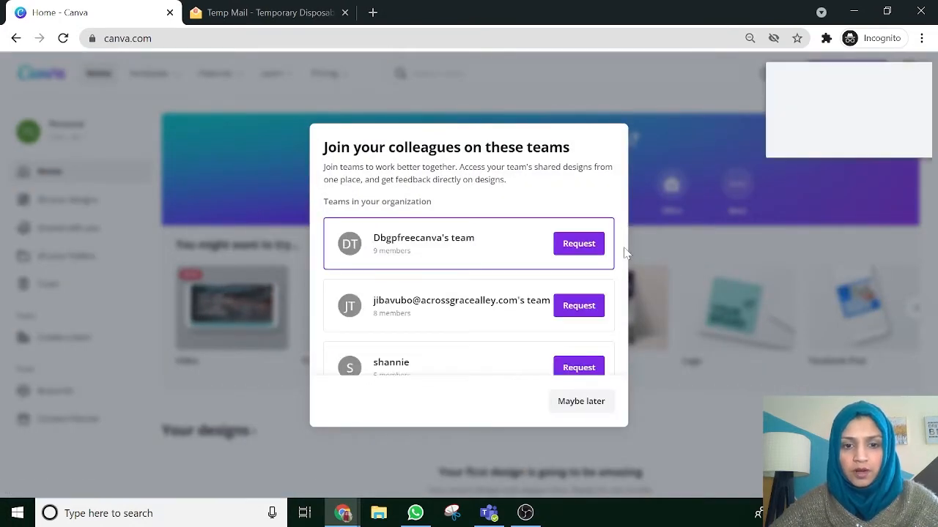
Skip joining a team, choose Personal use and decline the Canva Pro free trial.
left_click(579, 404)
left_click(838, 143)
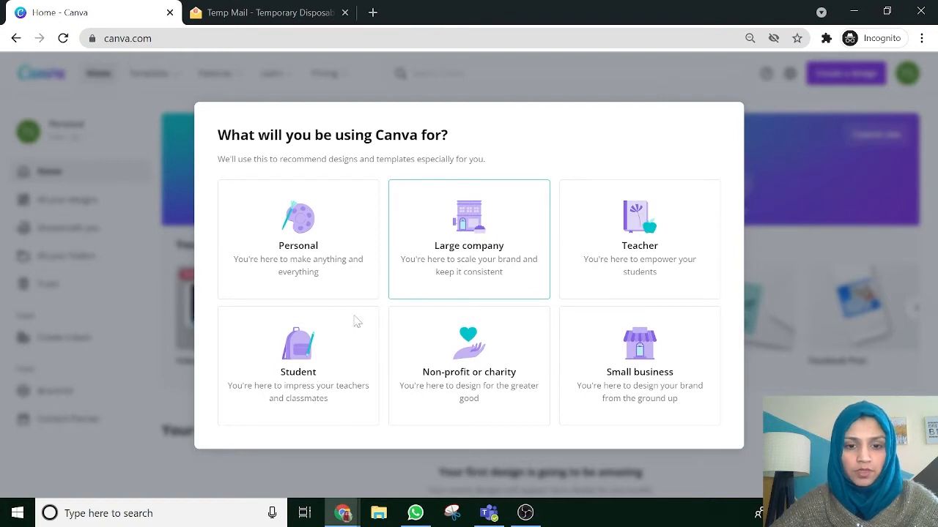
left_click(328, 245)
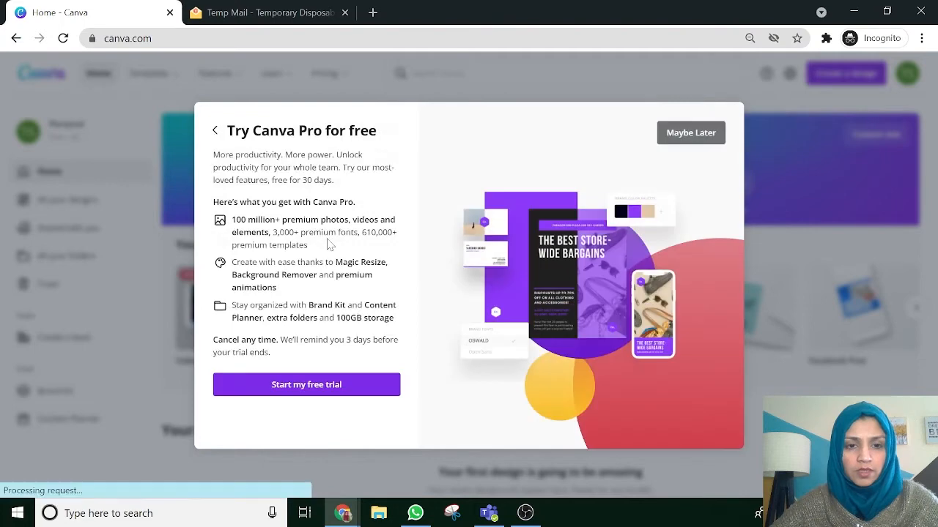
left_click(712, 139)
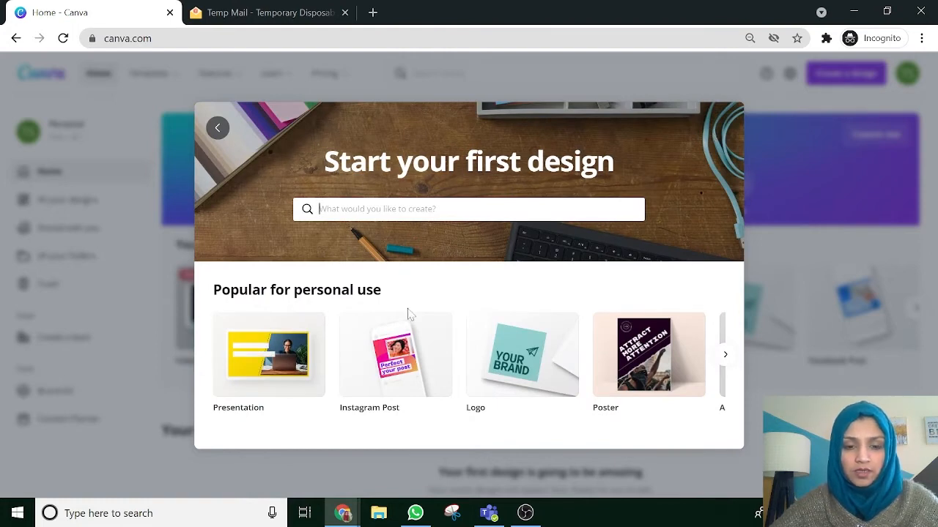
Briefly open a blank Instagram Post, return home and close the Canva Pro promotion.
left_click(385, 392)
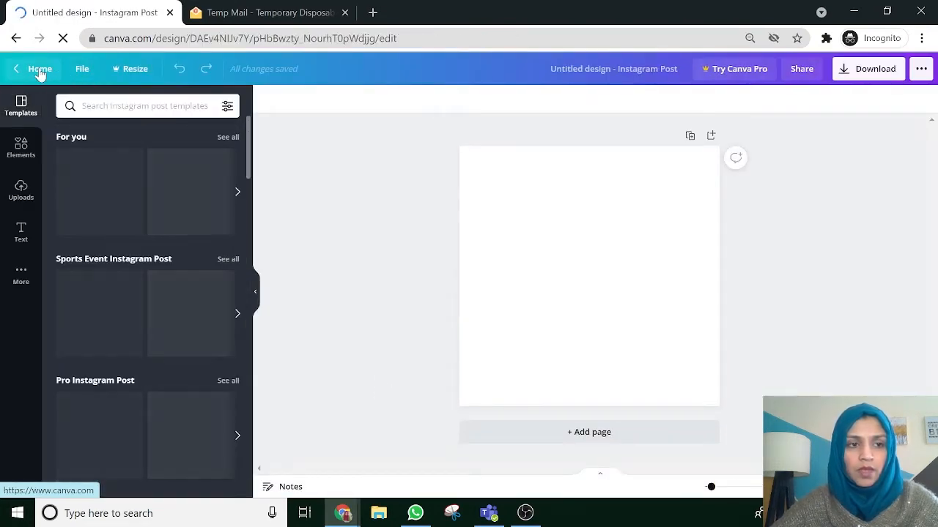
left_click(40, 68)
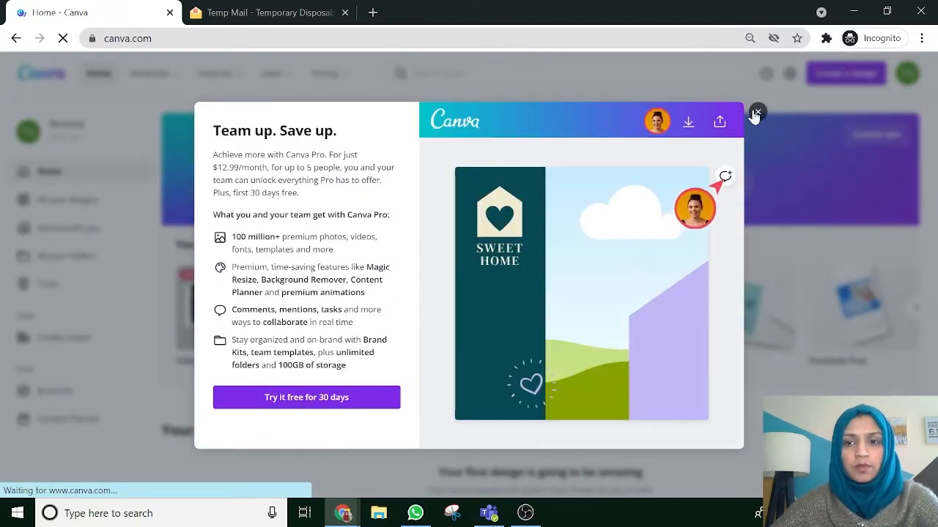
left_click(757, 114)
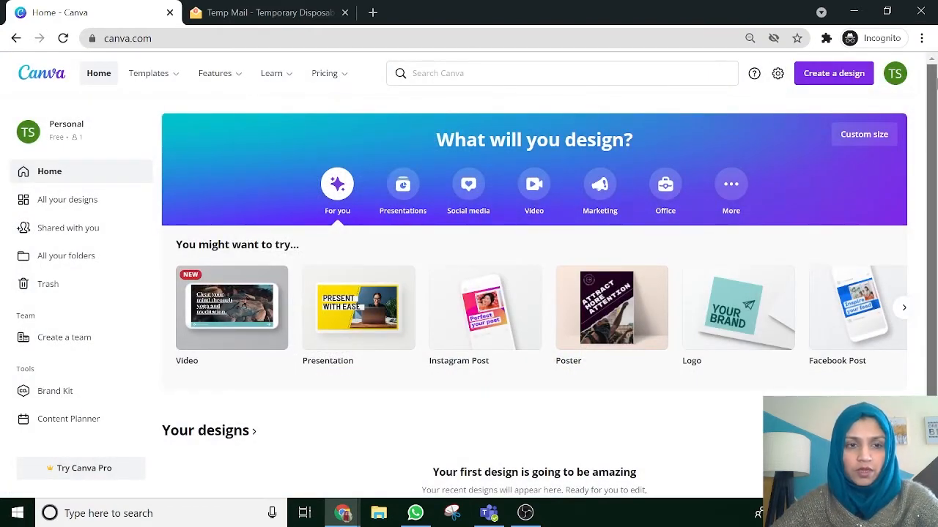
scroll(935, 85, "down", 2)
scroll(934, 84, "up", 2)
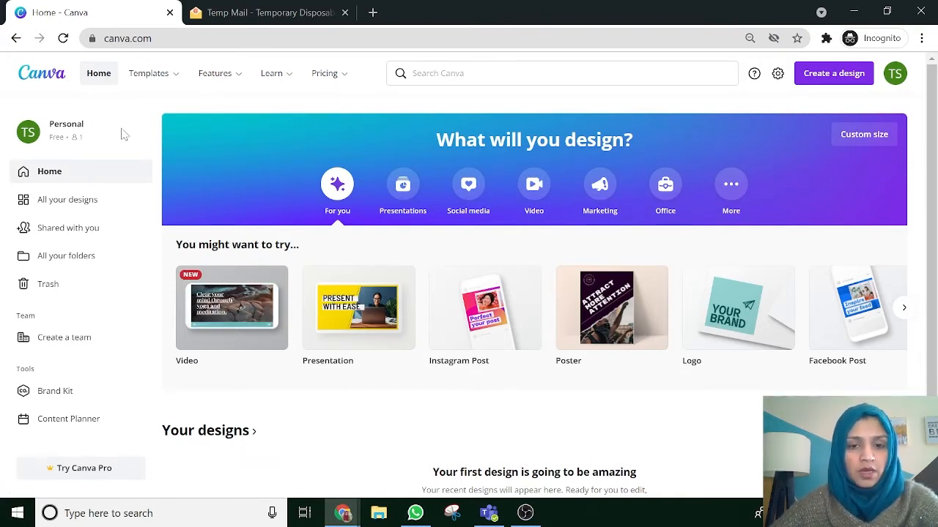
mouse_move(157, 76)
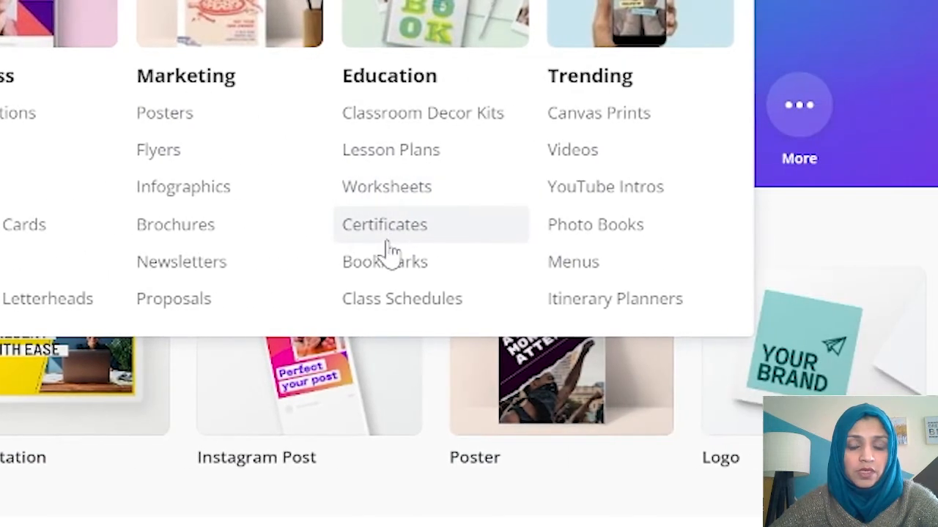
left_click(388, 242)
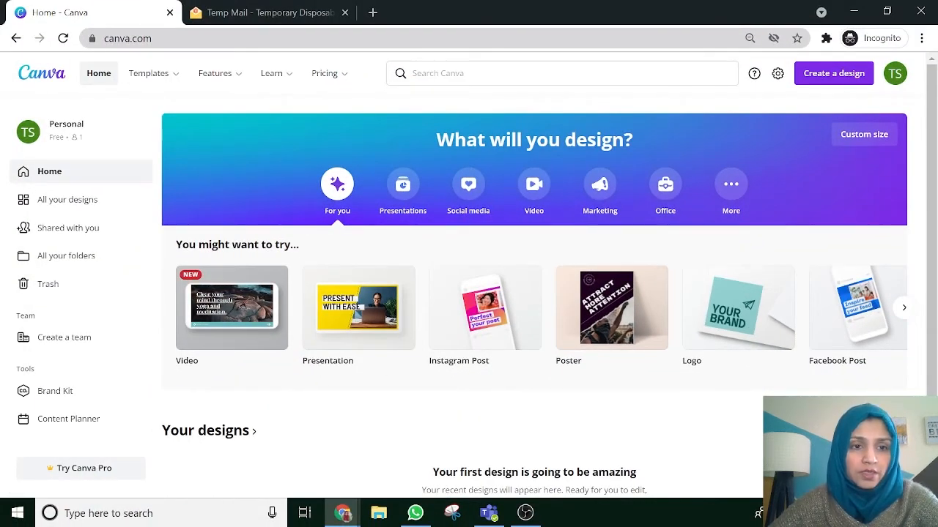
mouse_move(216, 82)
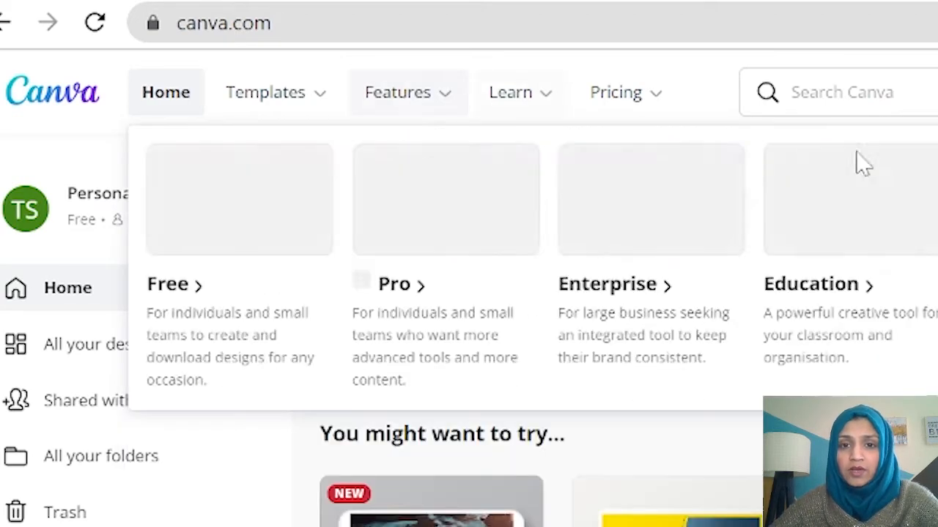
mouse_move(241, 126)
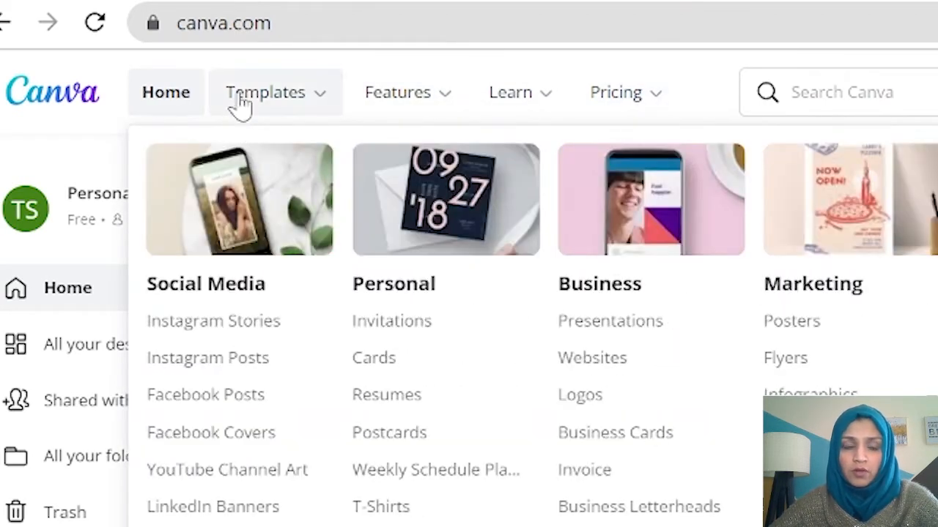
mouse_move(522, 106)
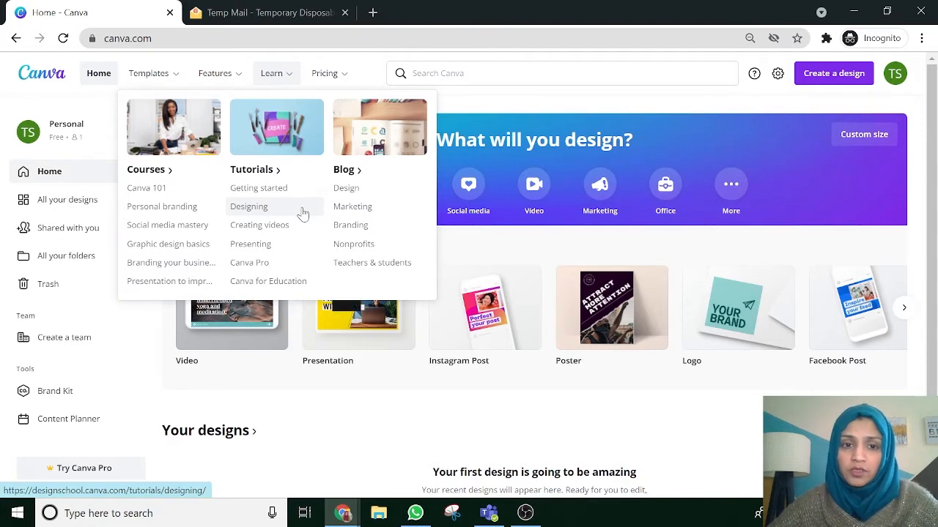
Visit Canva's Learn page and go back to the home page.
left_click(279, 81)
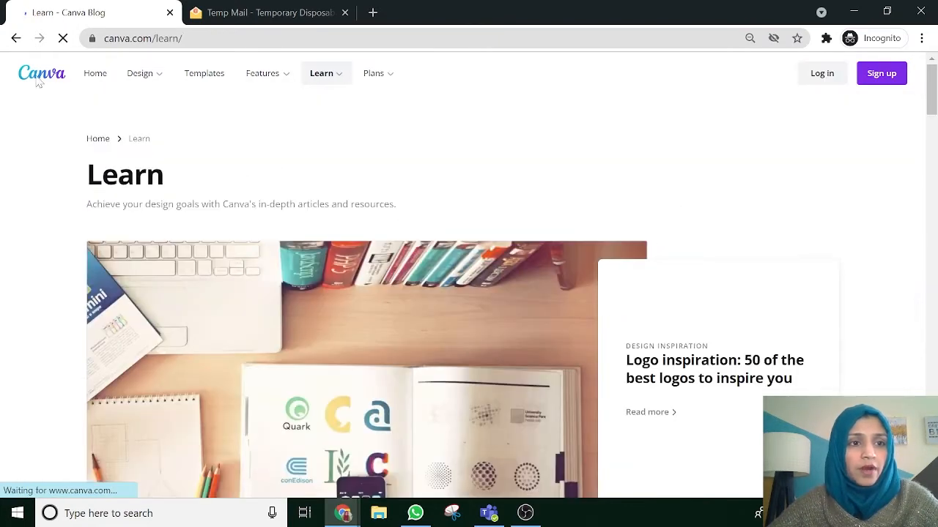
left_click(16, 39)
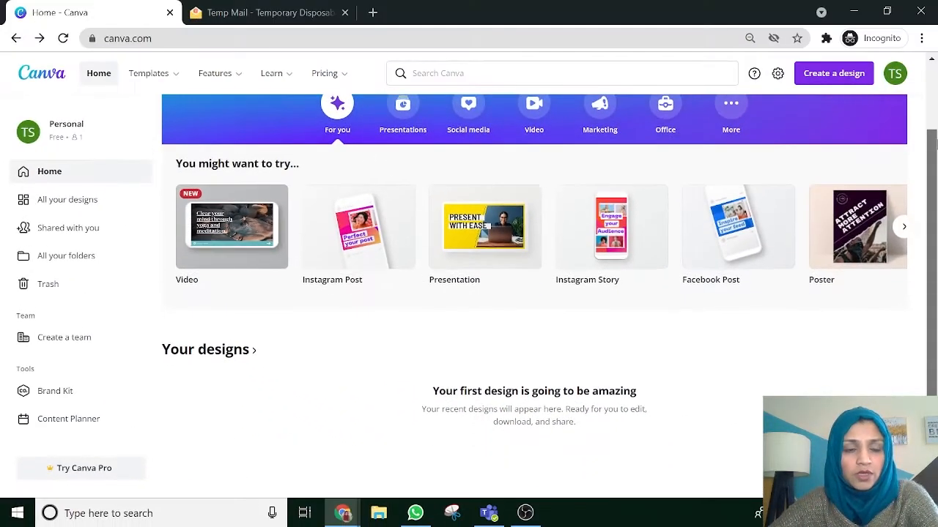
Create a blank Facebook Post using Create blank on its home-page thumbnail.
scroll(534, 220, "up", 1)
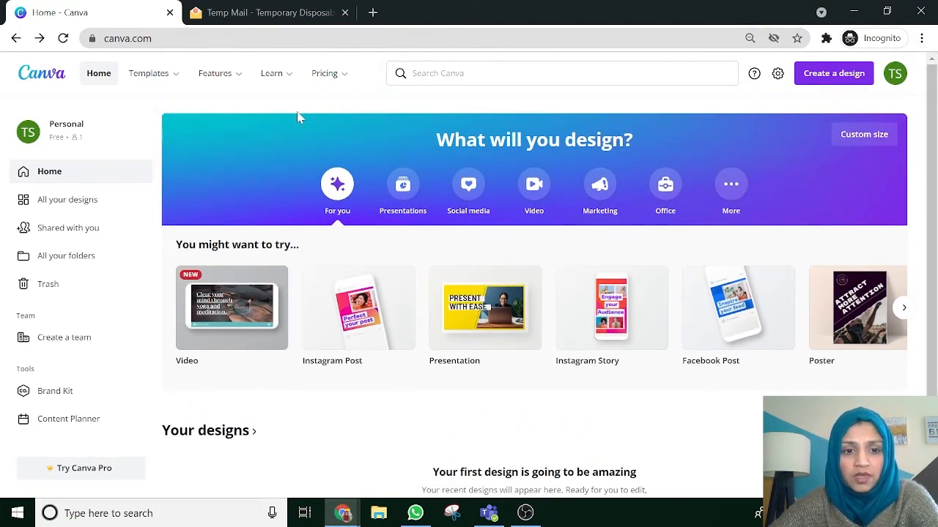
mouse_move(358, 305)
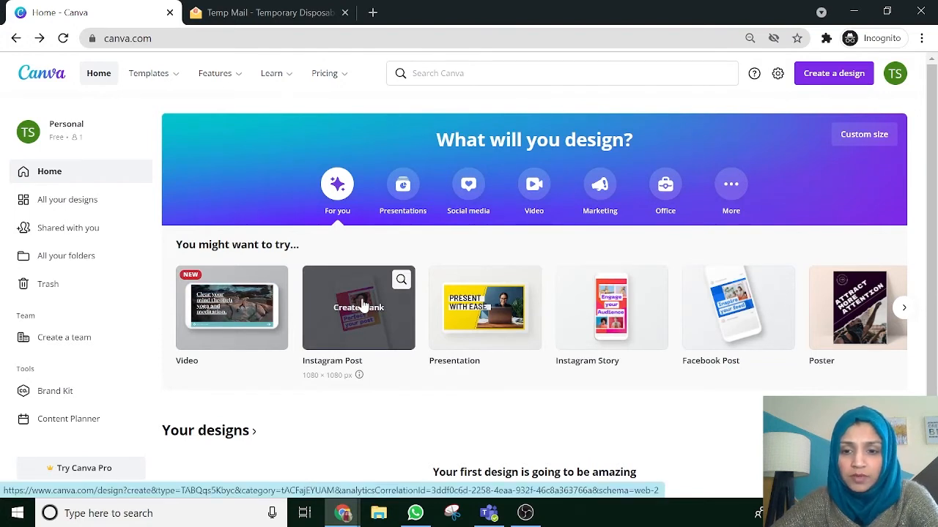
left_click(701, 322)
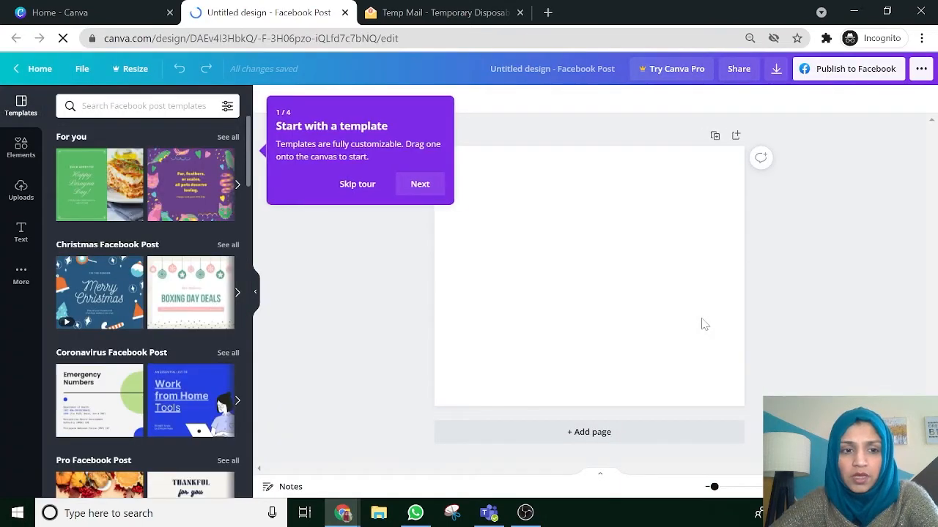
Skip the template tour and browse the Facebook post templates list.
left_click(369, 189)
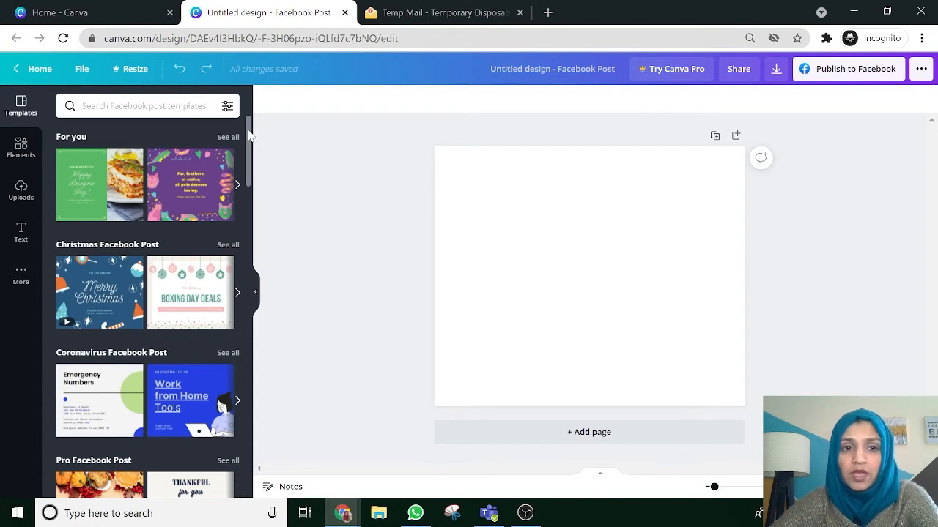
scroll(249, 136, "down", 3)
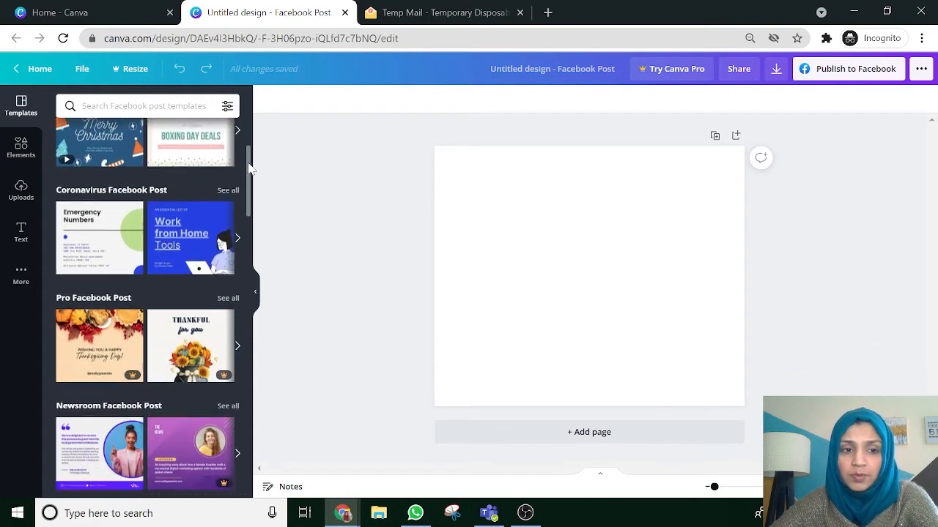
scroll(248, 130, "up", 3)
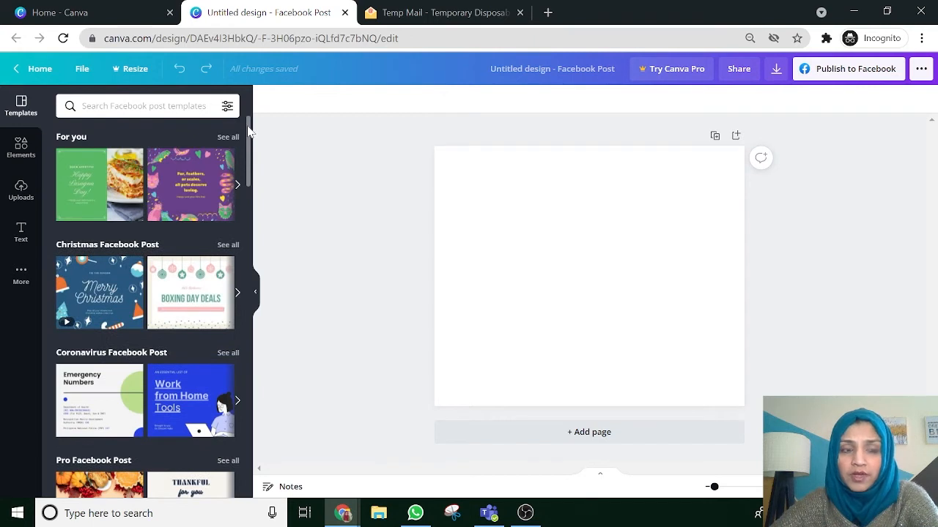
mouse_move(248, 132)
left_mouse_down()
mouse_move(255, 335)
mouse_move(248, 198)
mouse_move(261, 130)
left_mouse_up()
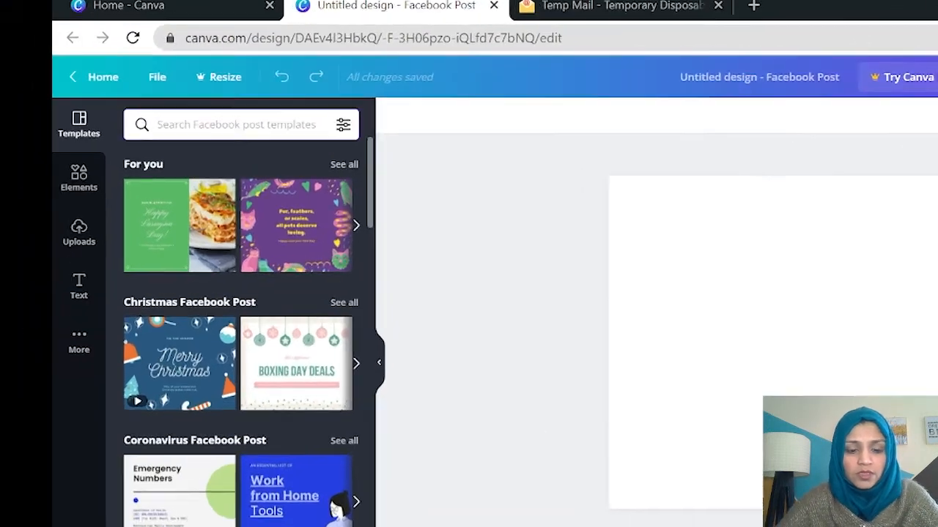
type("offci")
key("BackSpace")
key("BackSpace")
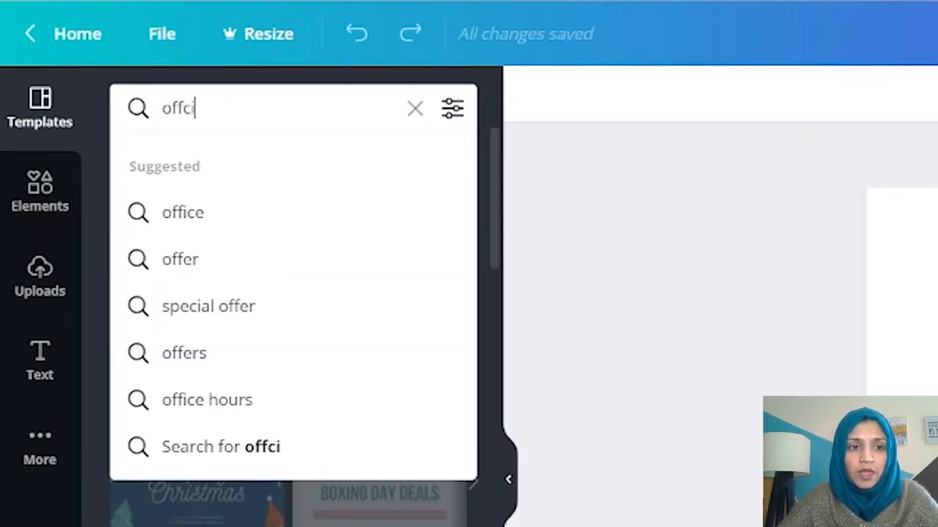
type("ice")
key("Return")
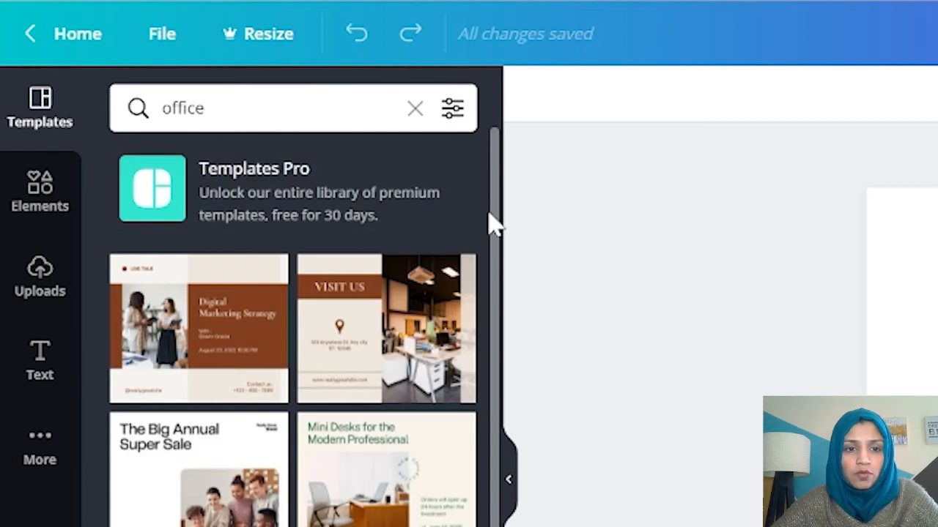
left_click_drag(498, 213, 495, 526)
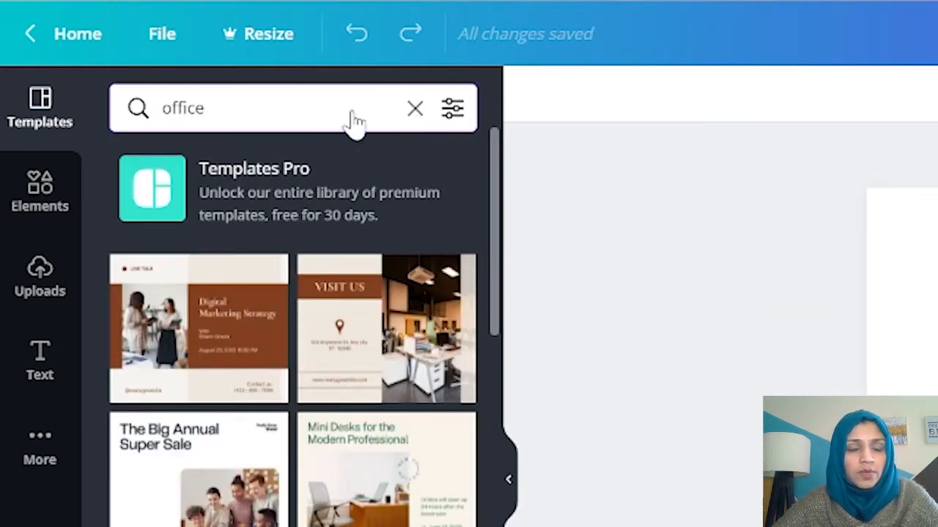
left_click(414, 110)
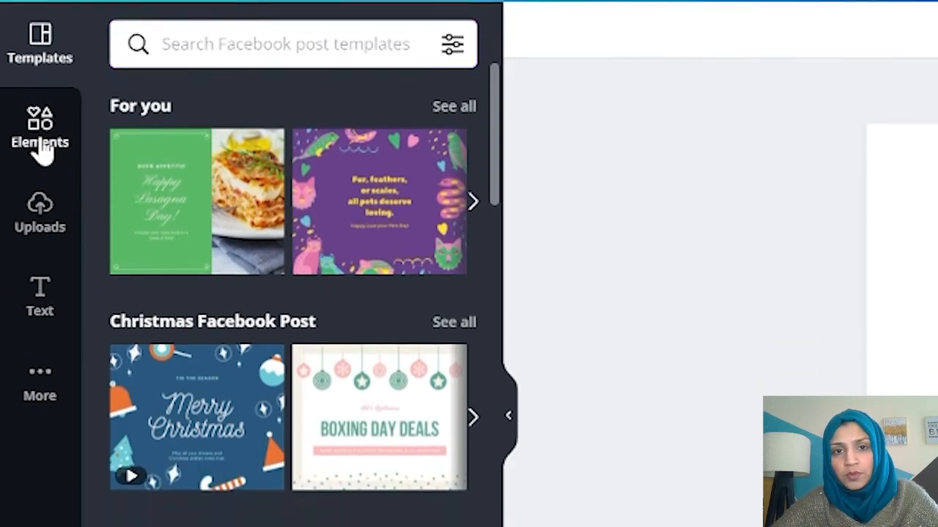
Open the Elements panel, browse its sections and expand the Frames collection.
left_click(40, 209)
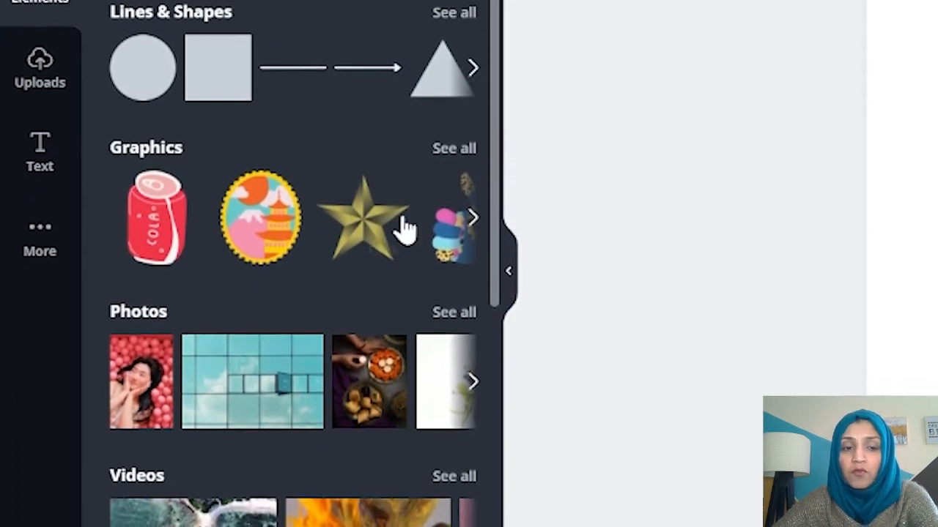
left_click_drag(495, 103, 503, 235)
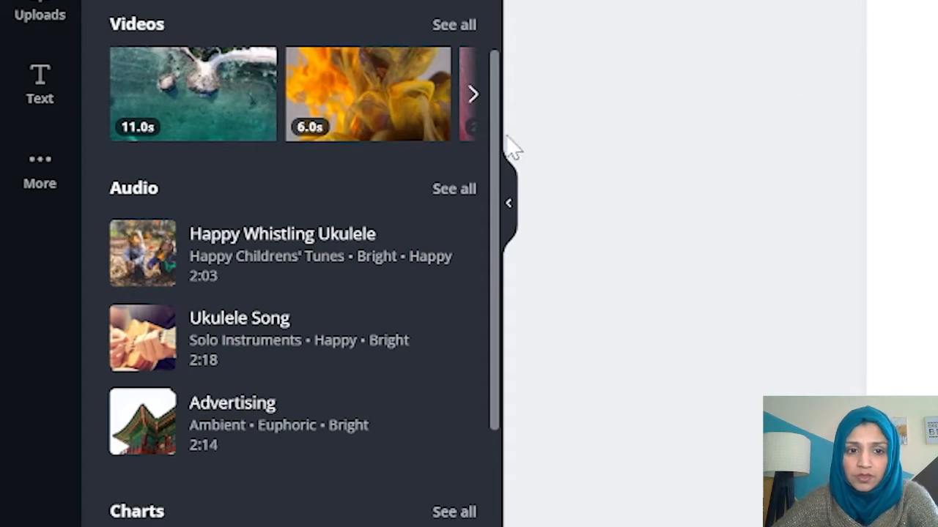
left_click_drag(496, 109, 496, 222)
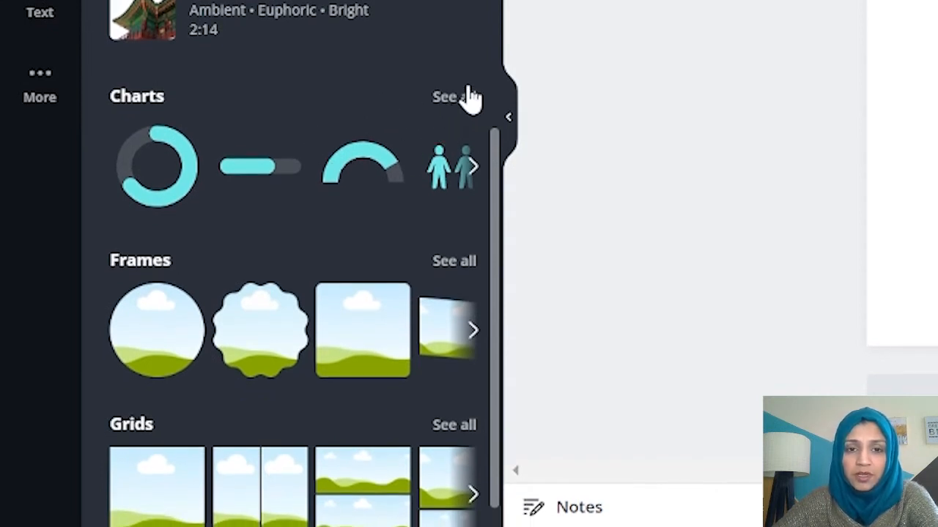
left_click_drag(498, 155, 498, 223)
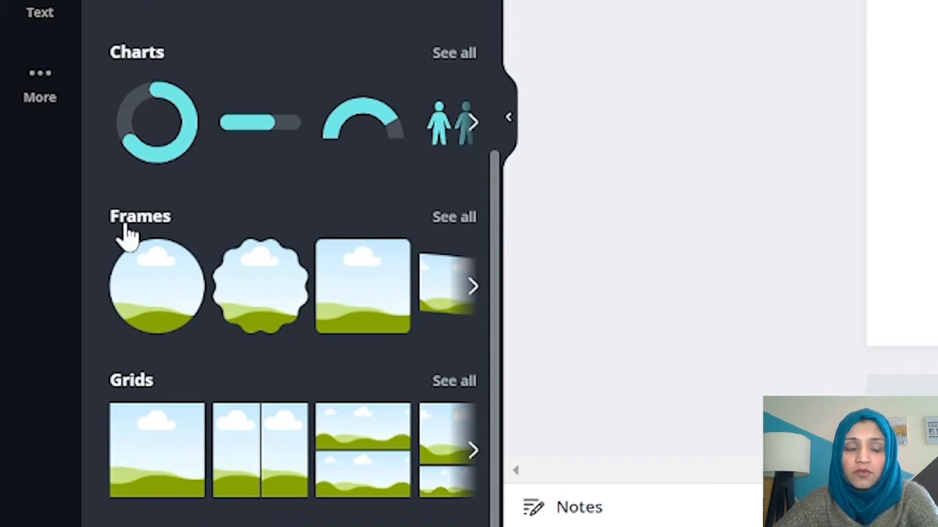
left_click(473, 287)
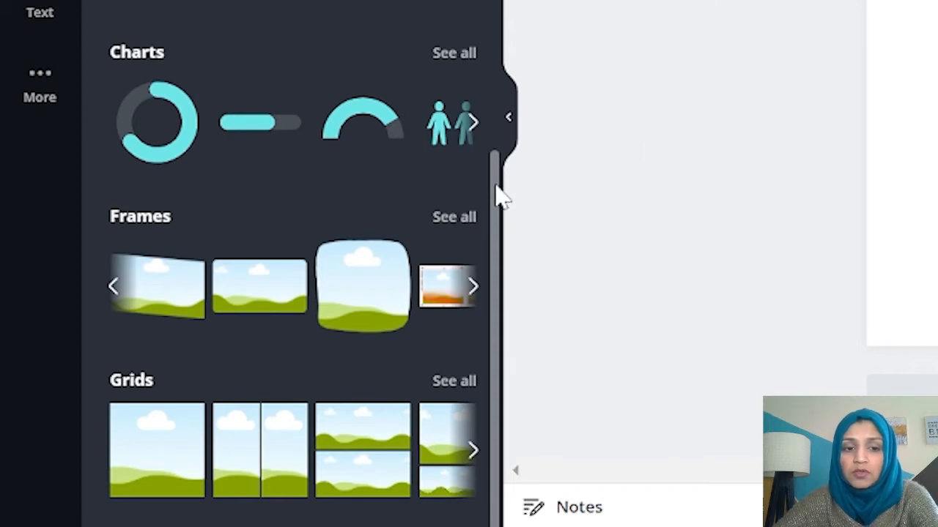
scroll(498, 234, "up", 8)
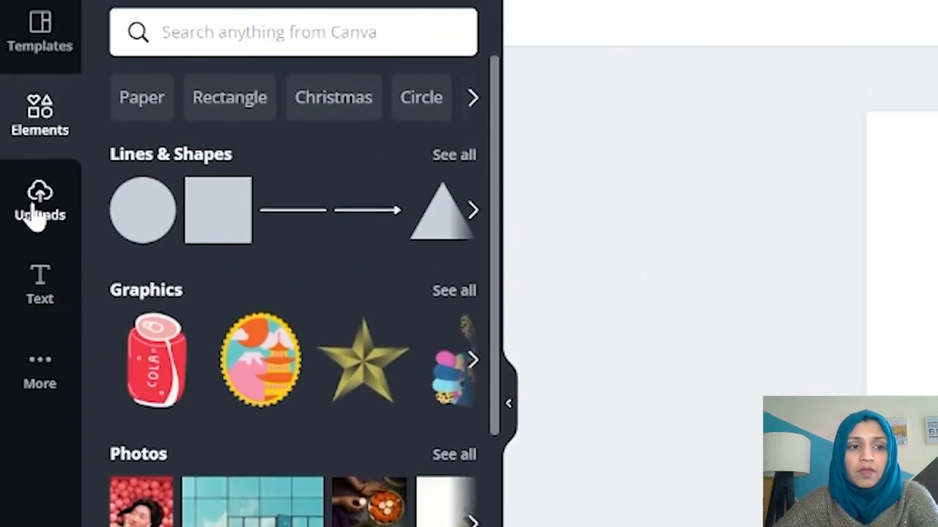
Show the Uploads panel with media upload, recording and cloud-drive connection options.
left_click(37, 205)
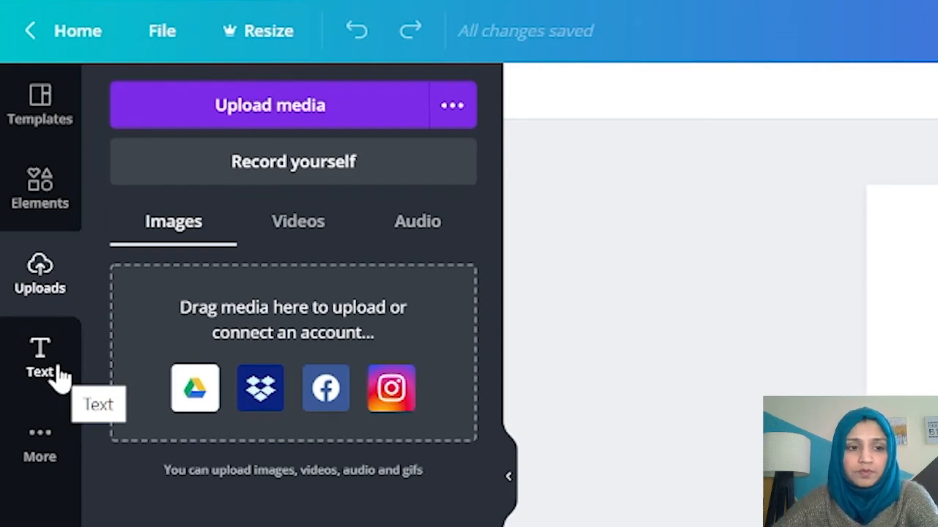
Open the Text panel and browse the font combinations such as 'Planet Arcadia'.
left_click(60, 378)
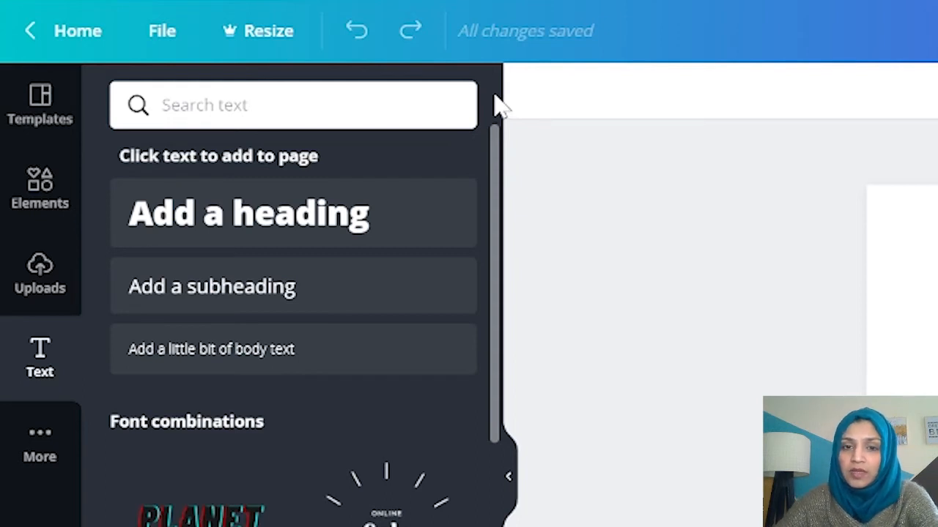
left_click_drag(498, 151, 499, 192)
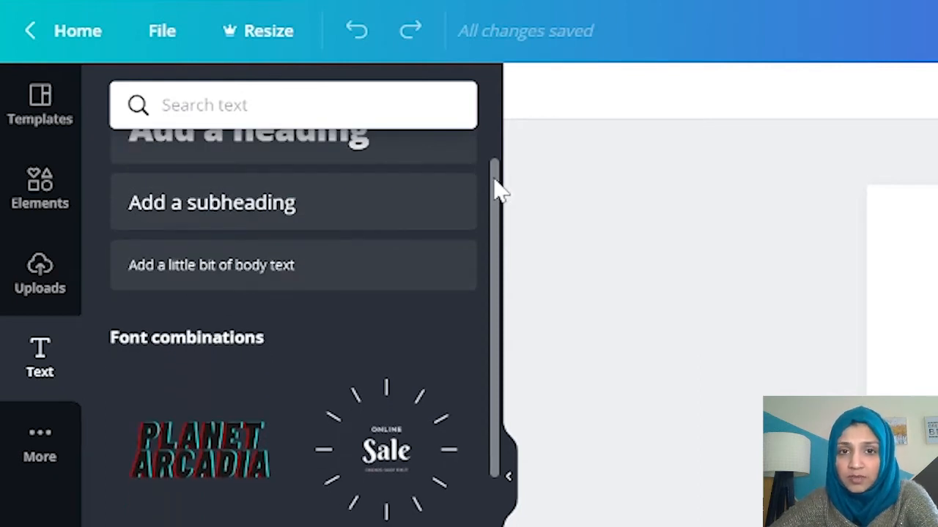
left_click_drag(498, 192, 495, 526)
scroll(293, 330, "down", 5)
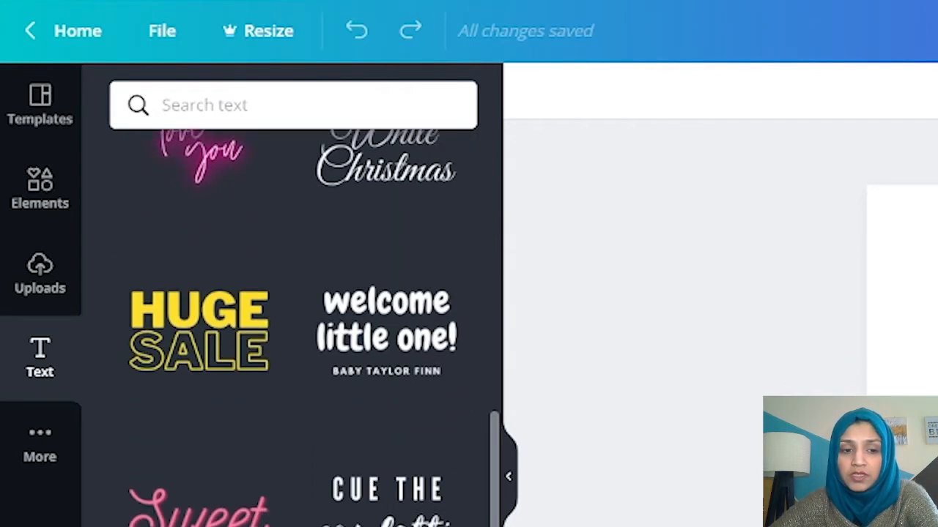
scroll(240, 525, "down", 5)
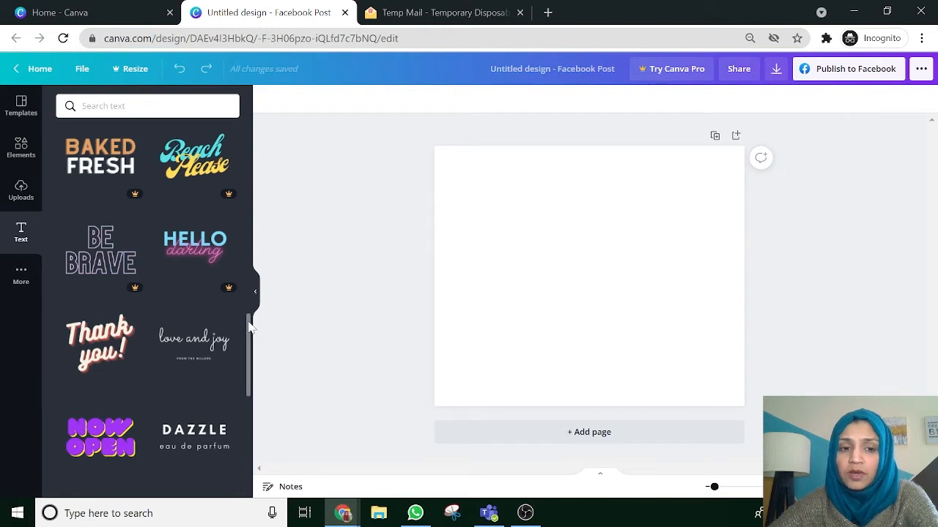
left_click_drag(249, 326, 250, 349)
left_click_drag(249, 350, 233, 150)
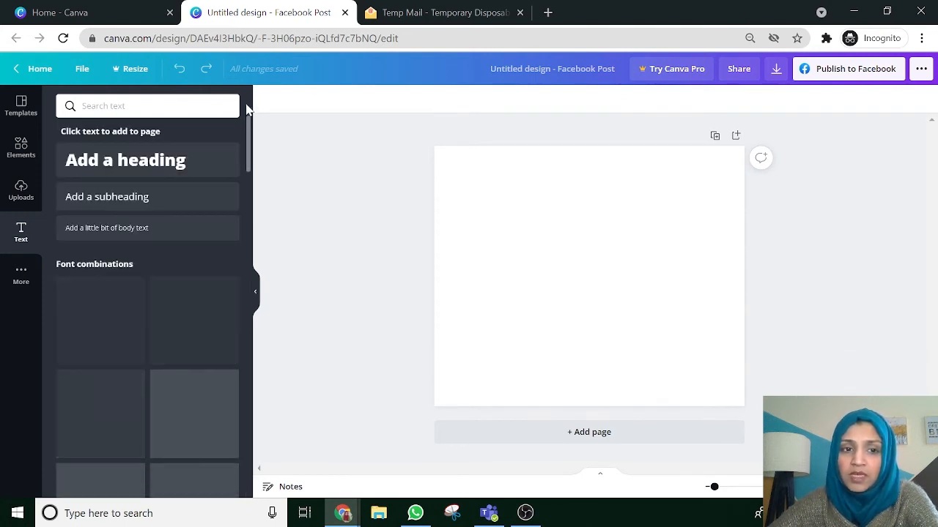
left_click(151, 169)
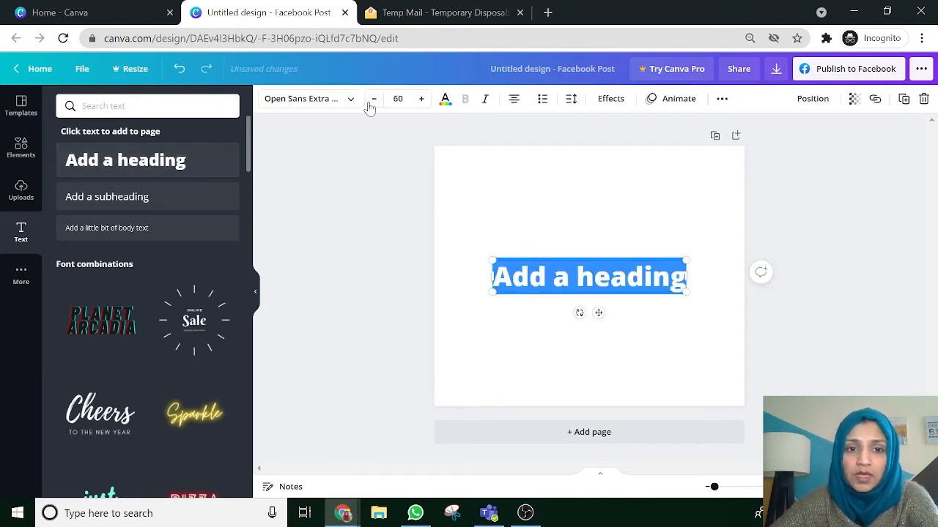
left_click(535, 235)
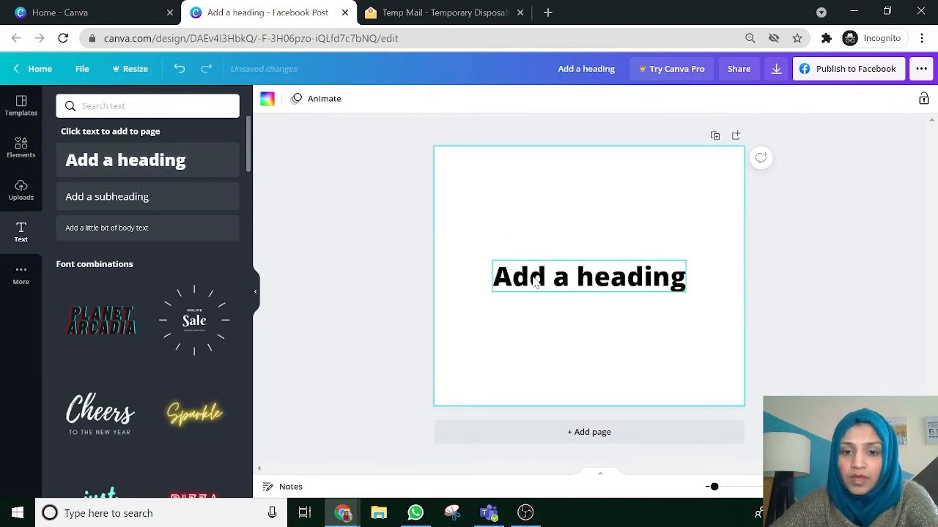
left_click(535, 284)
left_click(348, 107)
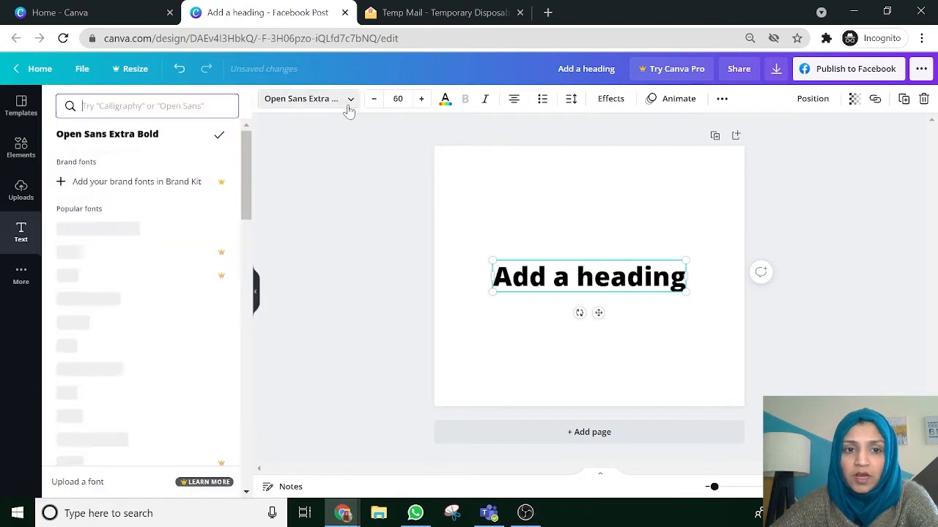
left_click_drag(245, 138, 250, 481)
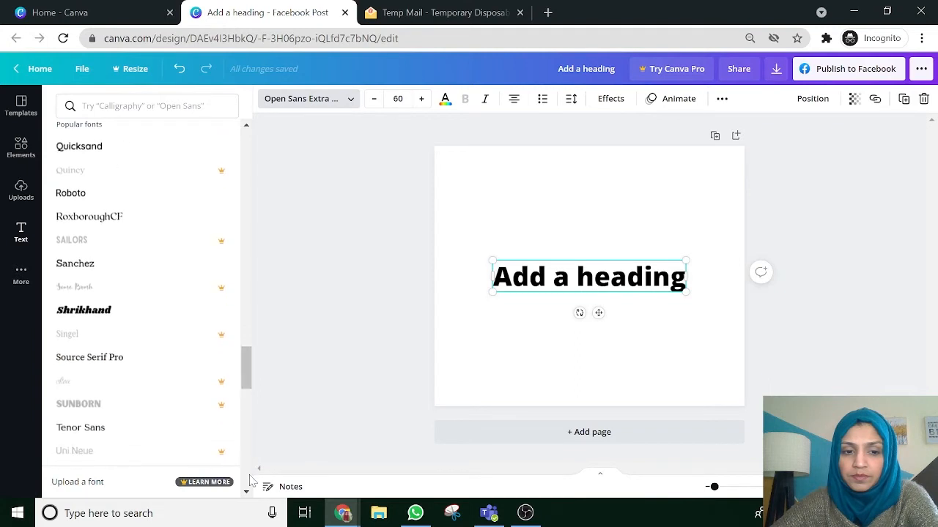
left_click(575, 233)
double_click(570, 281)
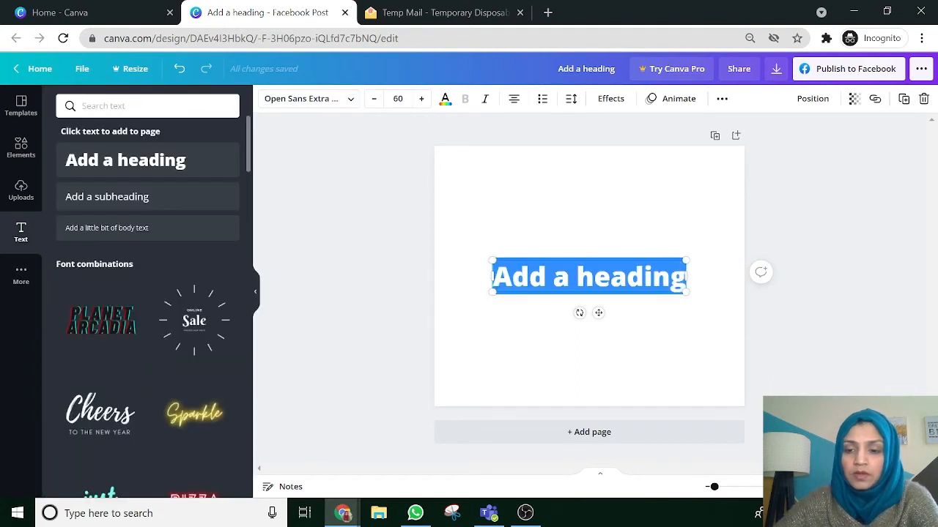
key("Escape")
left_click(537, 276)
key("Delete")
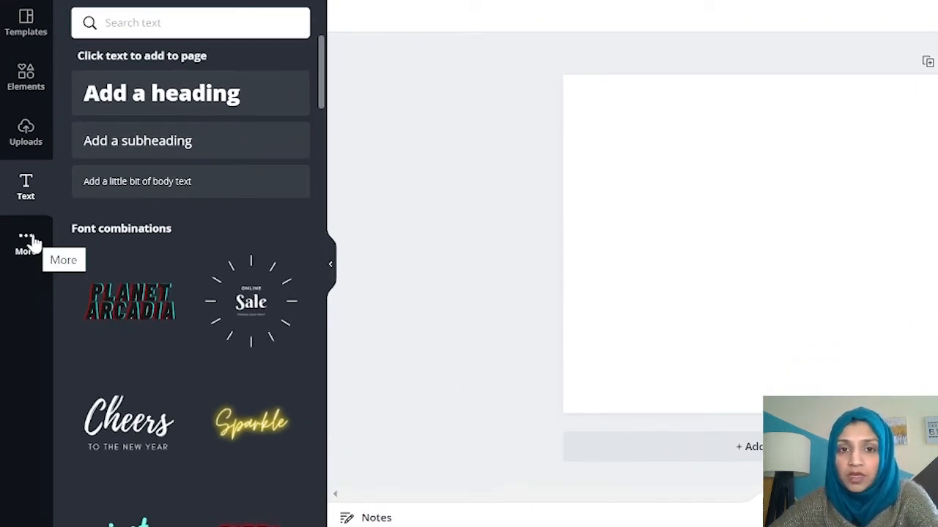
Open the More apps panel, browse the design styles collection, and return to the apps list.
left_click(33, 242)
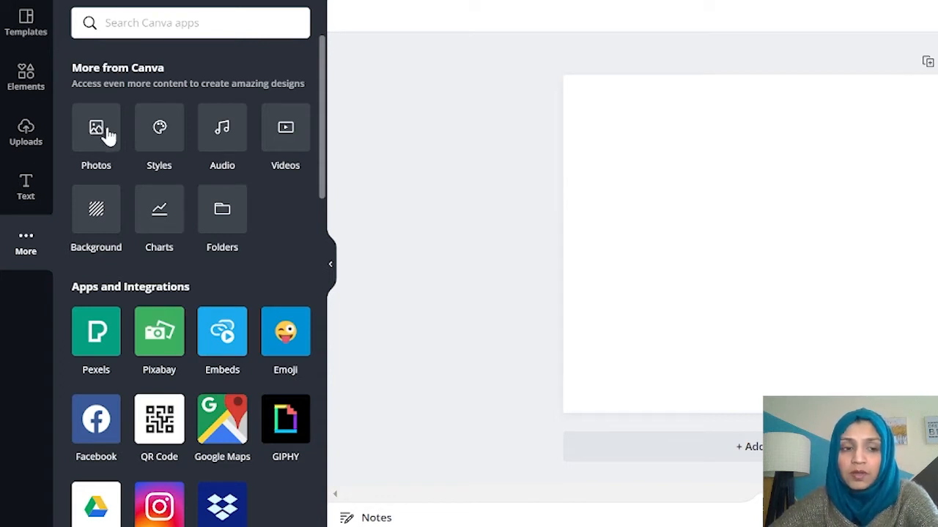
left_click(154, 138)
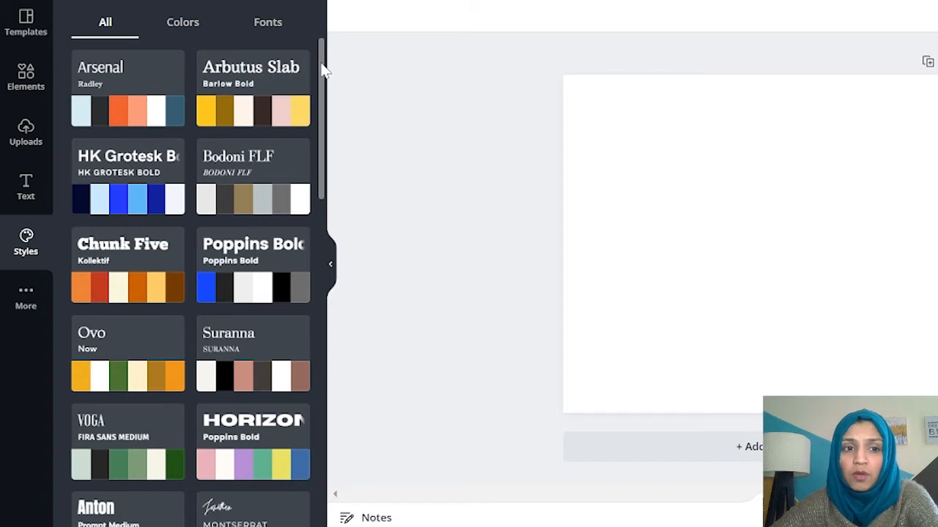
left_click_drag(325, 69, 324, 128)
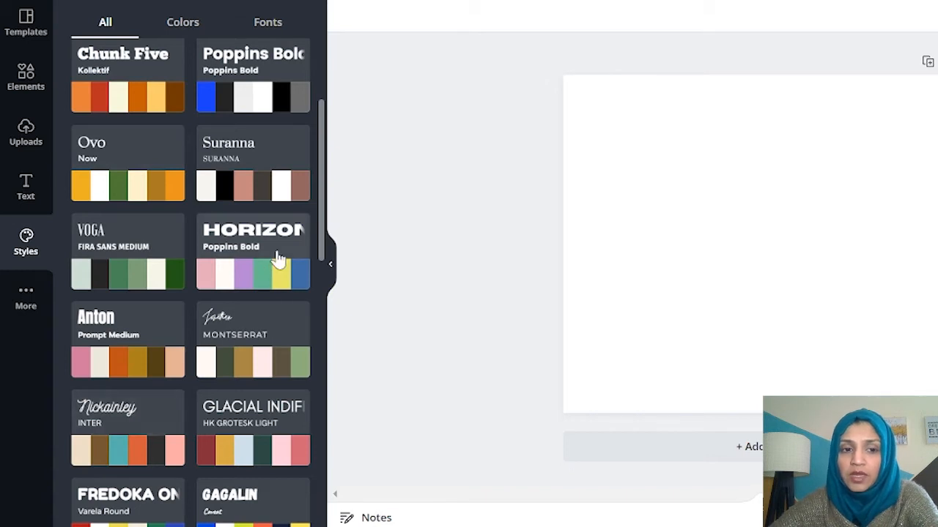
left_click_drag(327, 188, 331, 425)
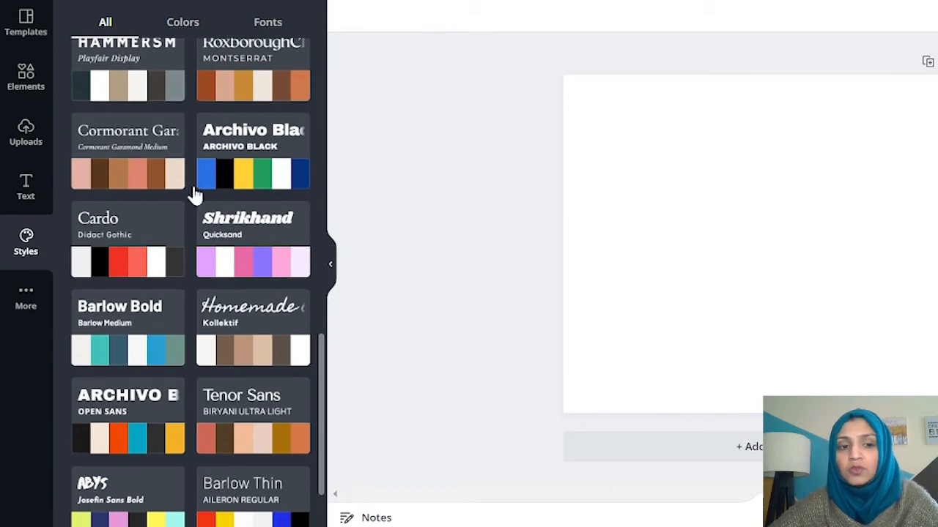
left_click(32, 309)
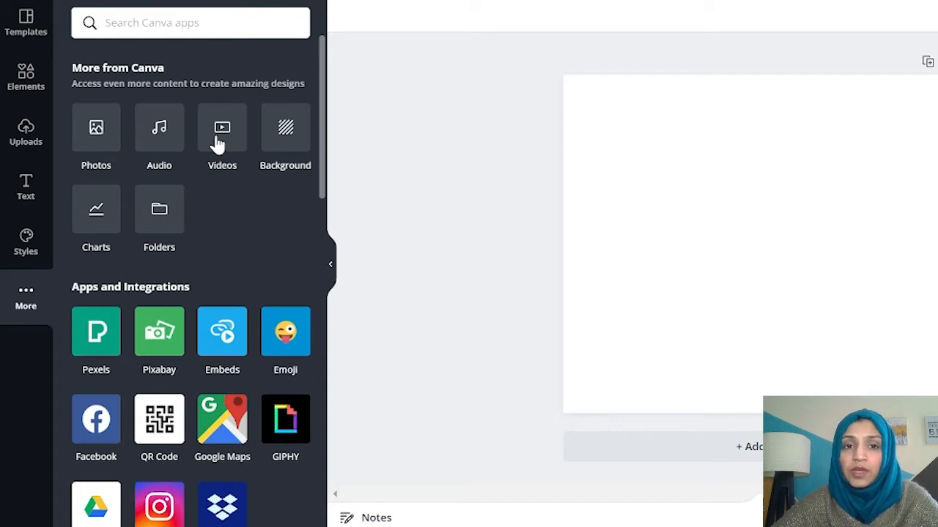
Try a wood texture, then set the page background to golden yellow bokeh.
left_click(271, 142)
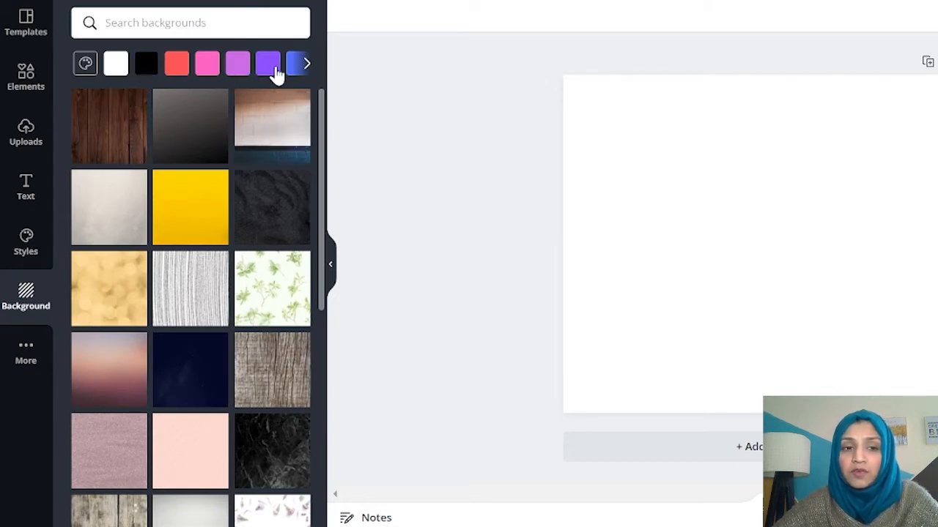
left_click(308, 63)
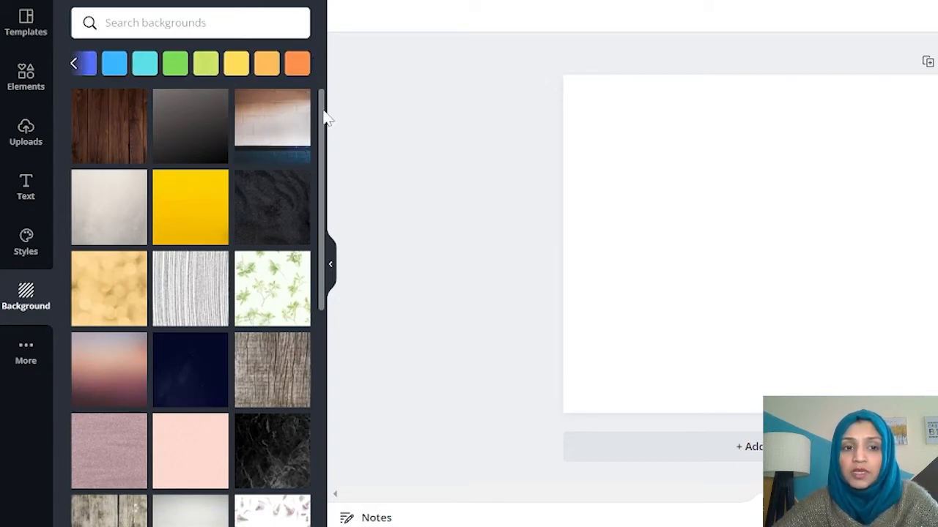
left_click_drag(324, 117, 335, 210)
scroll(287, 193, "up", 2)
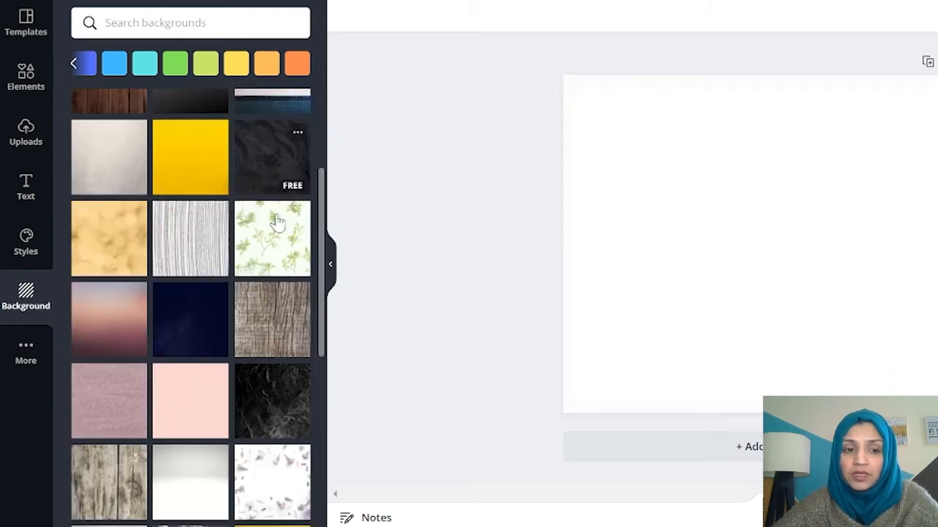
left_click(260, 334)
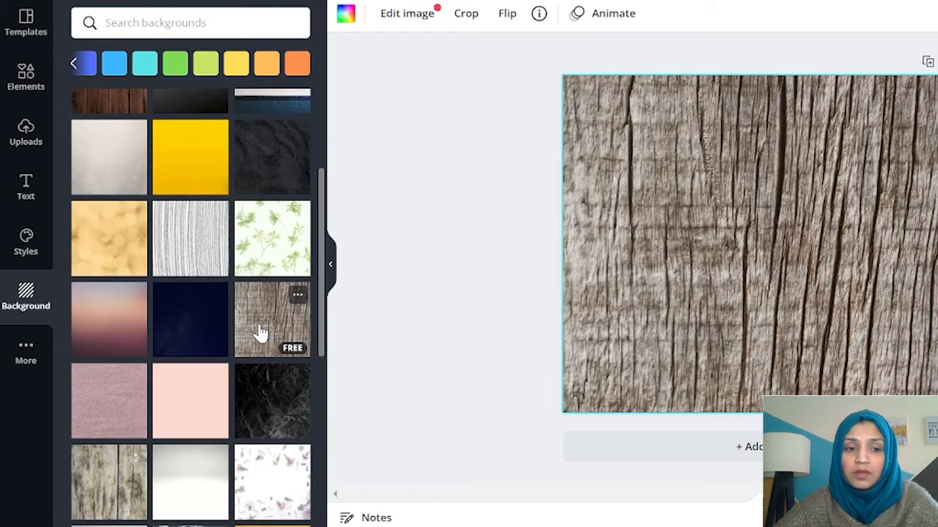
left_click(131, 248)
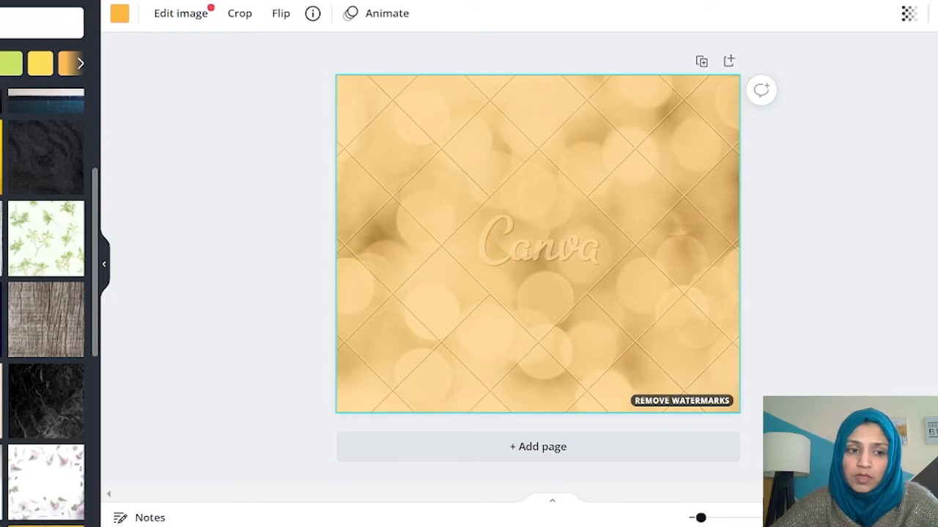
left_click(25, 352)
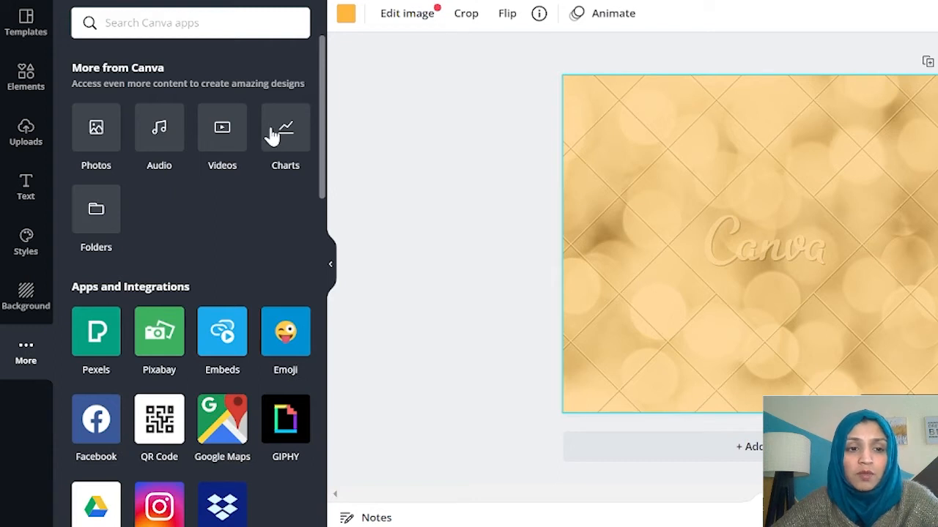
Browse the Charts collection and return to the More apps list.
left_click(272, 135)
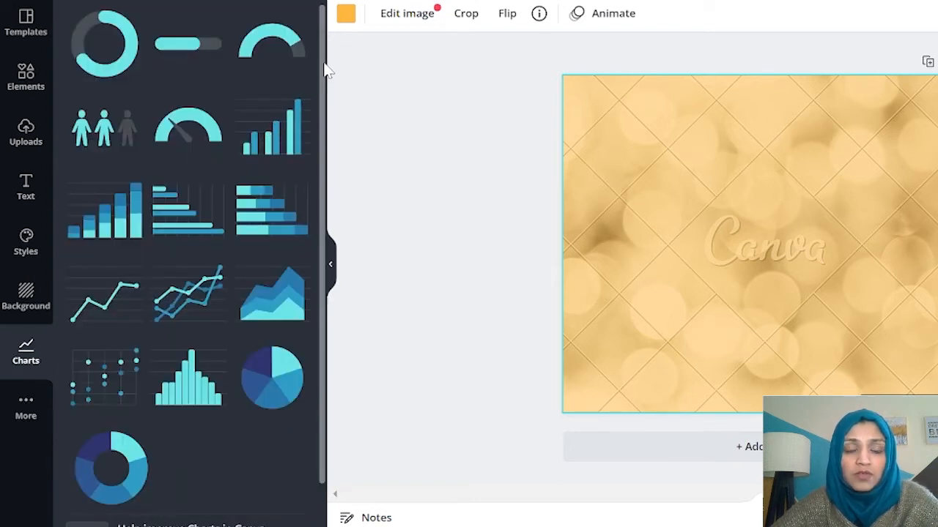
scroll(326, 117, "down", 2)
left_click_drag(322, 85, 326, 38)
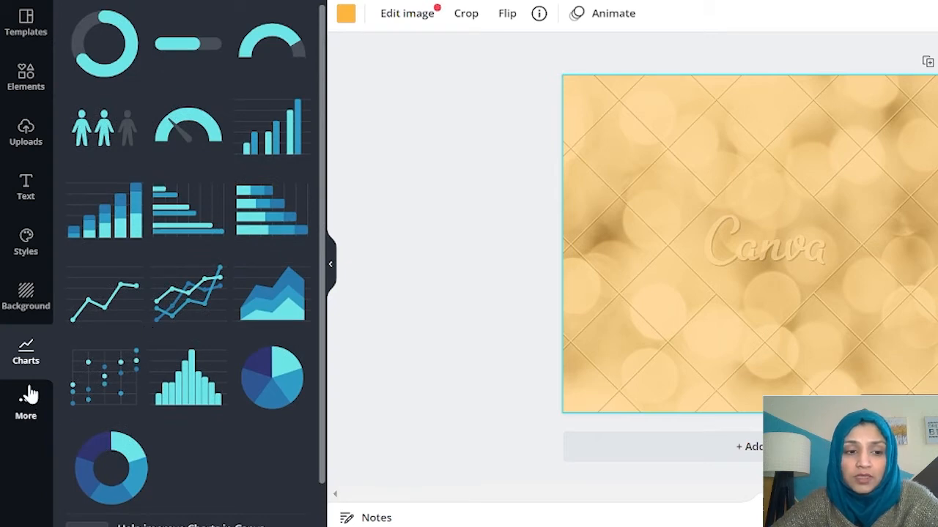
left_click(25, 416)
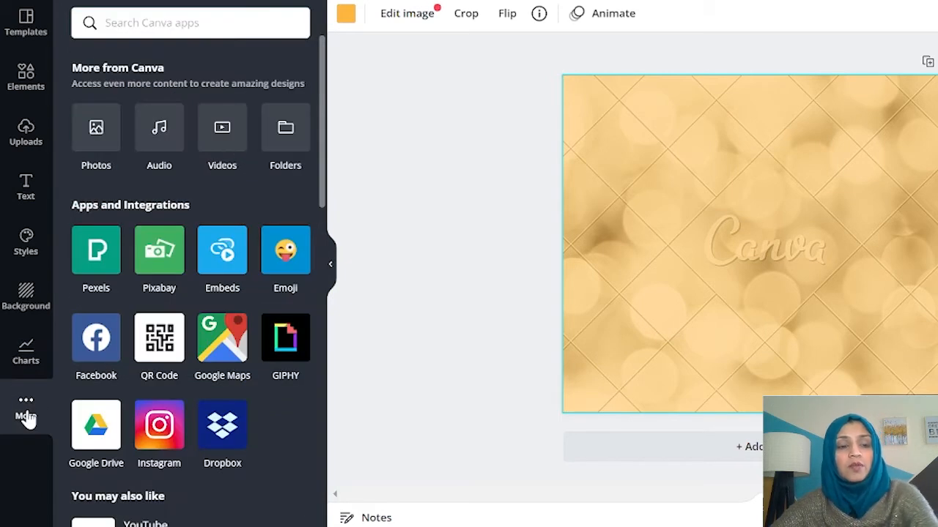
Scroll through the More apps list, then show the Facebook post templates.
left_click_drag(323, 91, 329, 128)
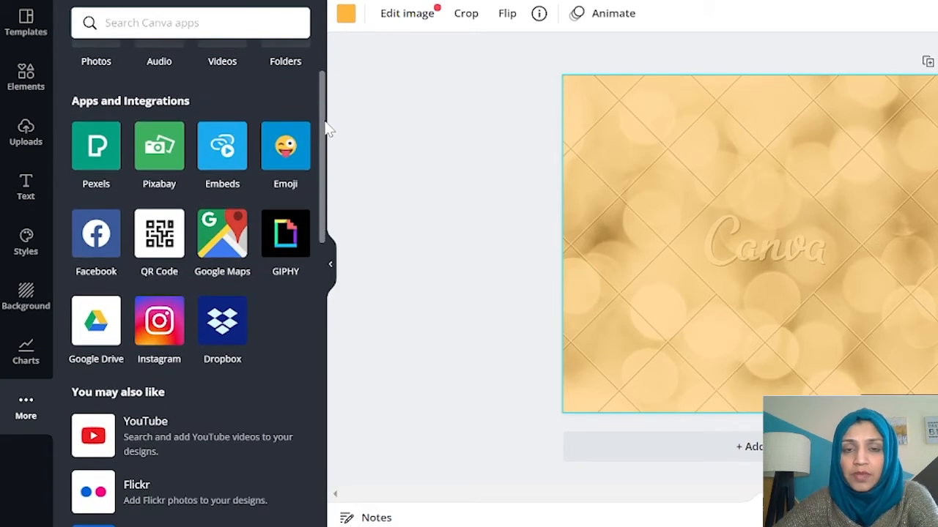
left_click_drag(328, 131, 330, 141)
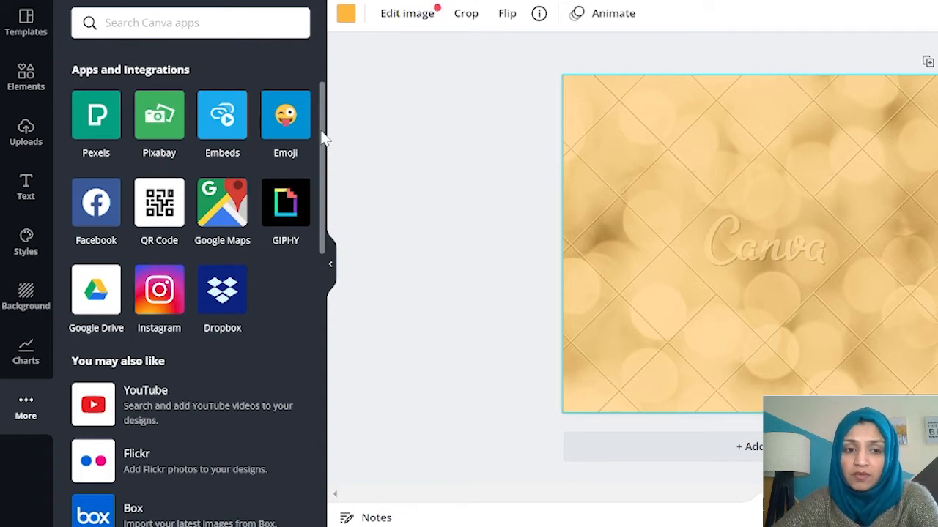
left_click_drag(323, 135, 323, 154)
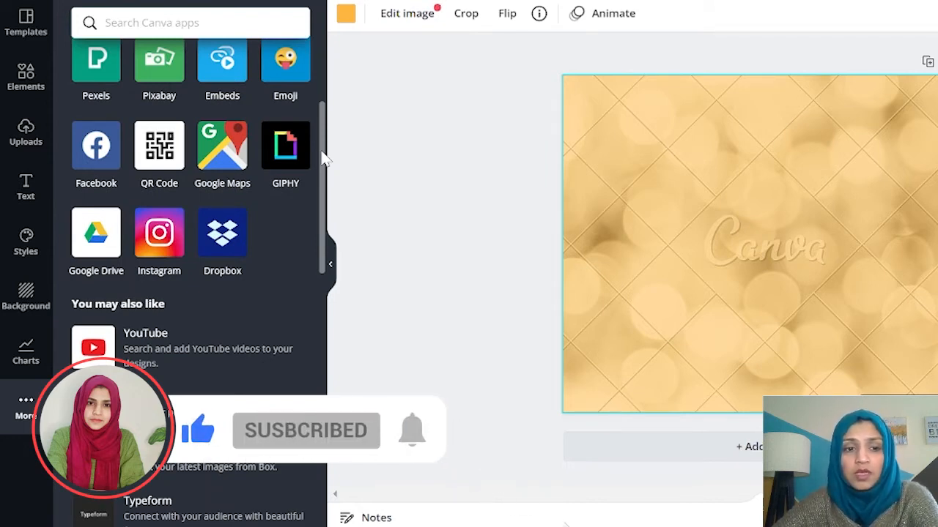
left_click_drag(325, 159, 343, 425)
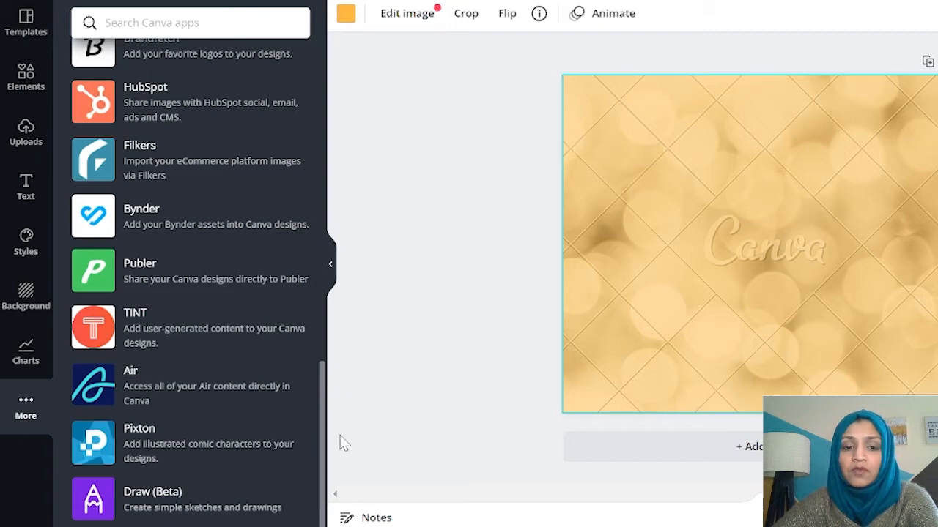
left_click_drag(325, 447, 320, 95)
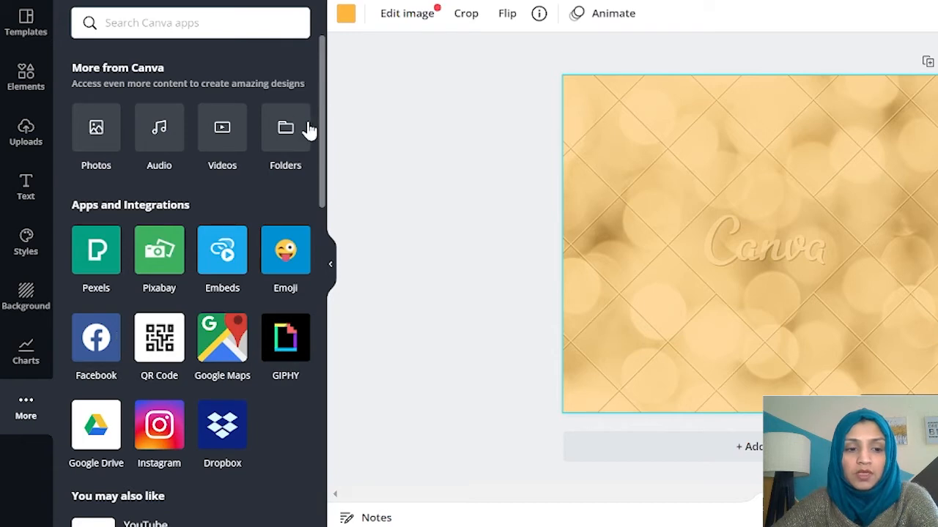
left_click_drag(323, 107, 334, 84)
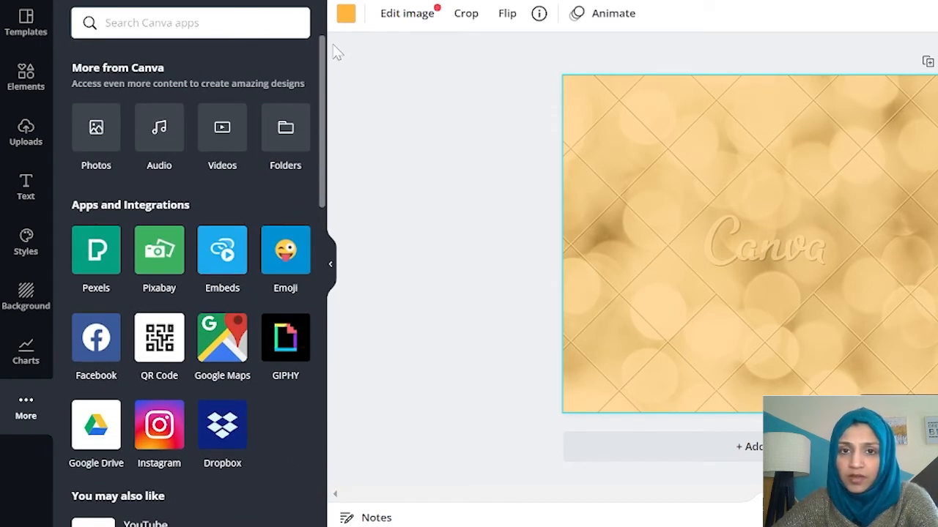
left_click(24, 28)
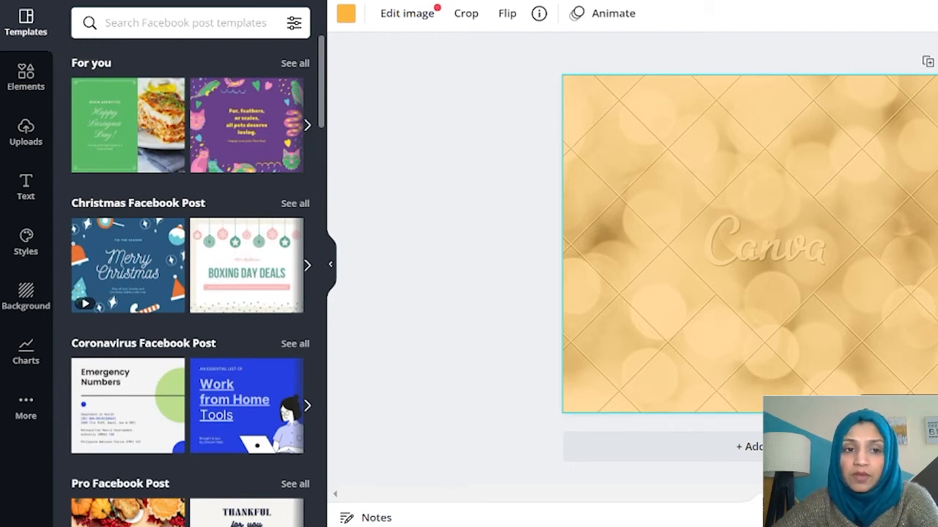
left_click_drag(326, 58, 326, 126)
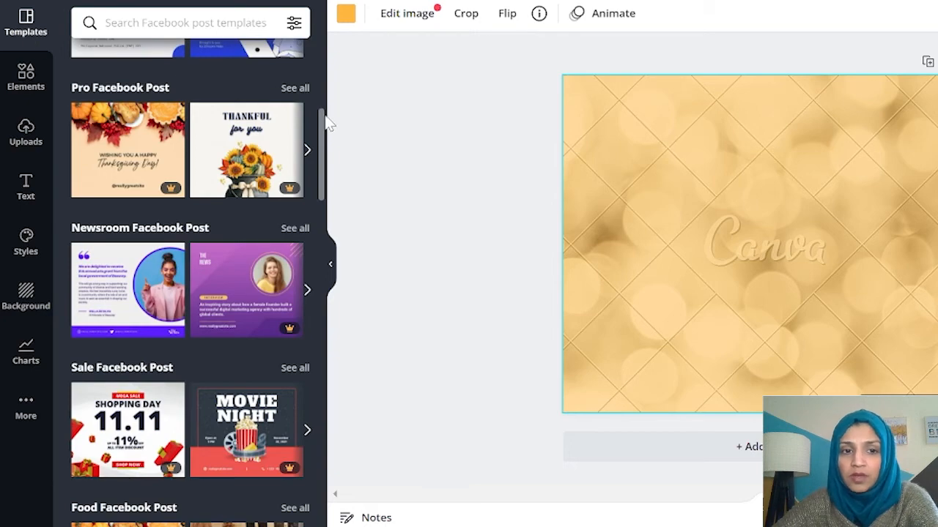
left_click_drag(322, 175, 330, 469)
scroll(330, 469, "down", 4)
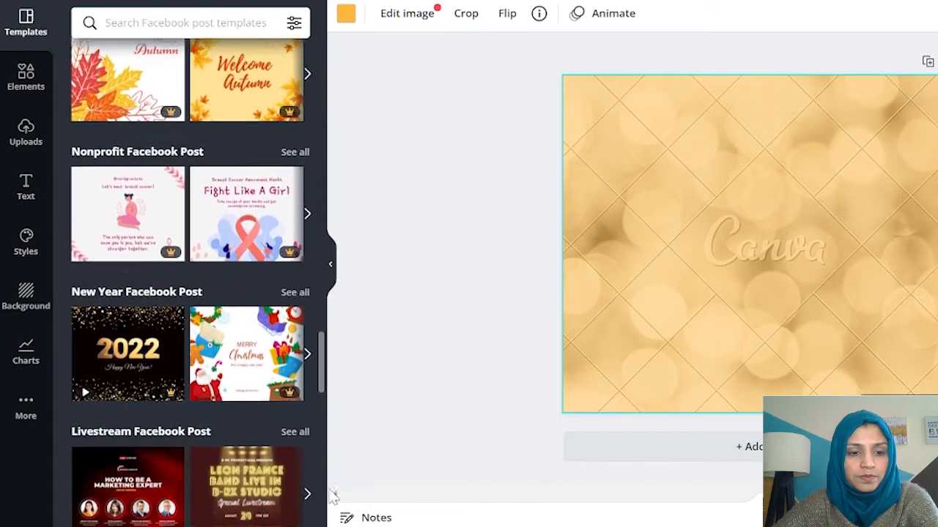
left_click_drag(321, 384, 327, 415)
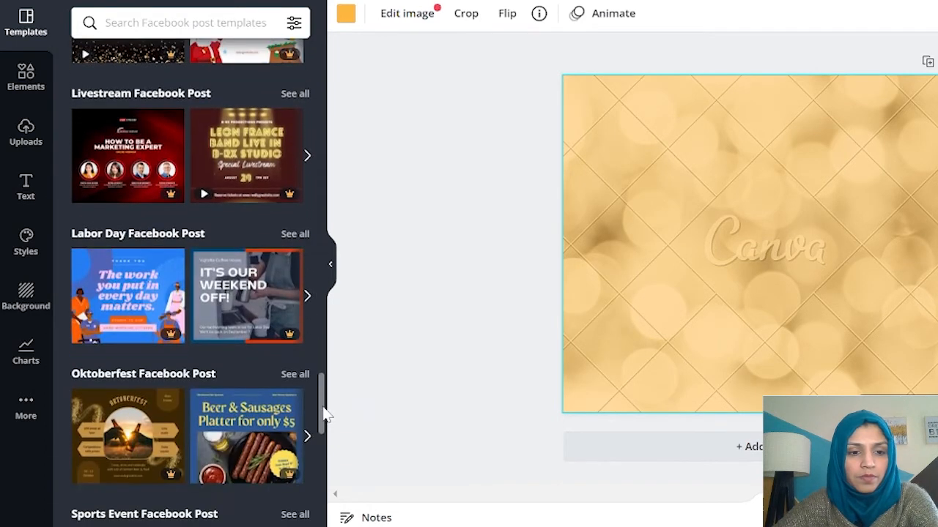
left_click(212, 287)
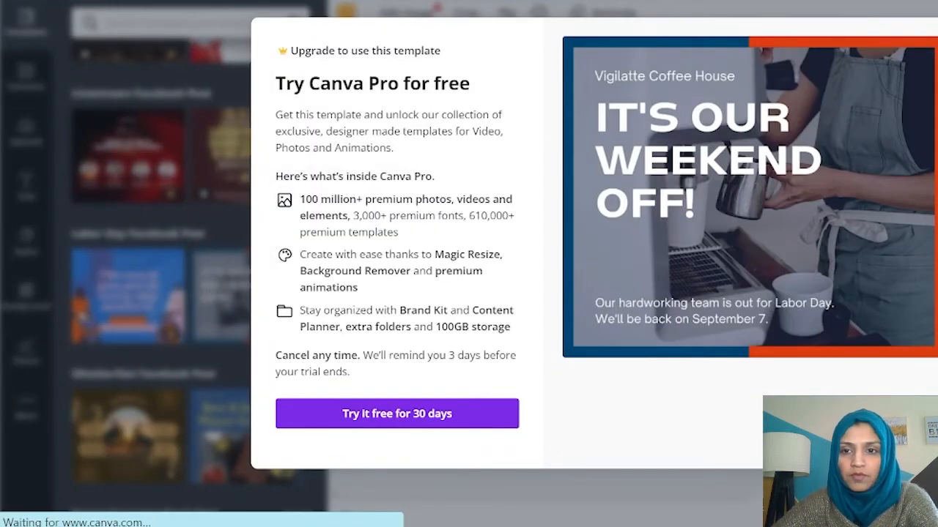
key("Escape")
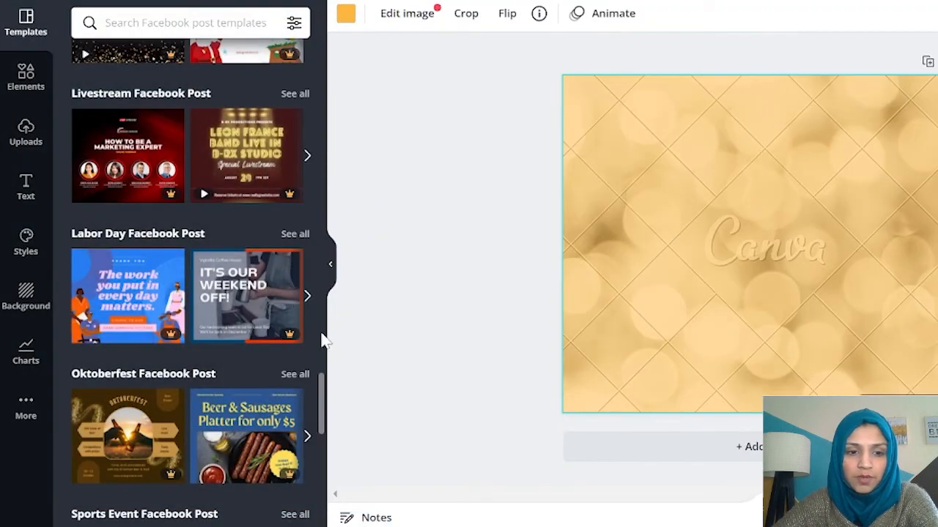
left_click_drag(322, 395, 331, 59)
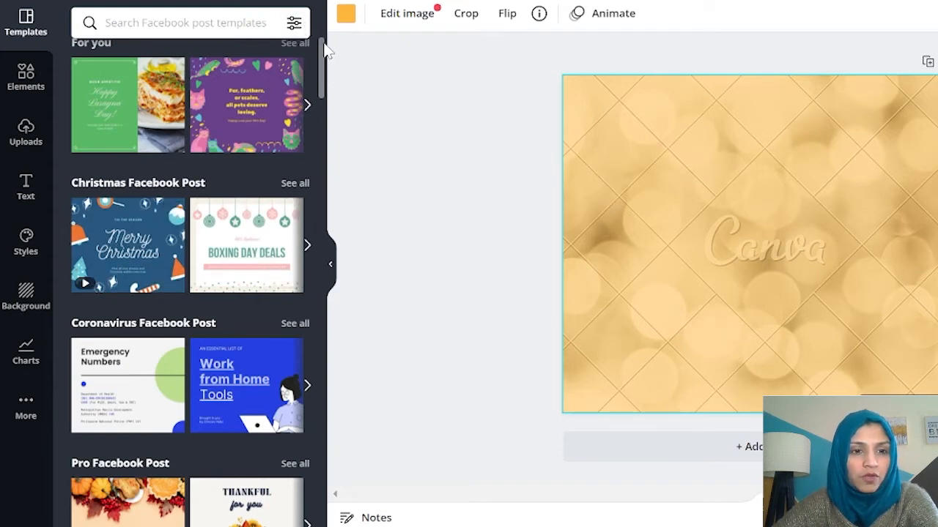
Apply the green 'Happy Lasagna Day!' template, preview it full screen, and delete its lasagna photo.
left_click(147, 123)
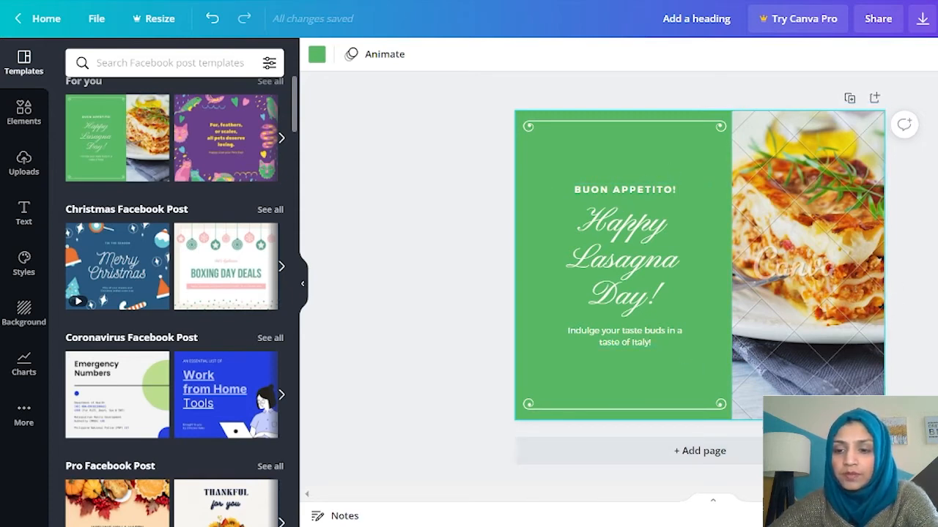
left_click(931, 516)
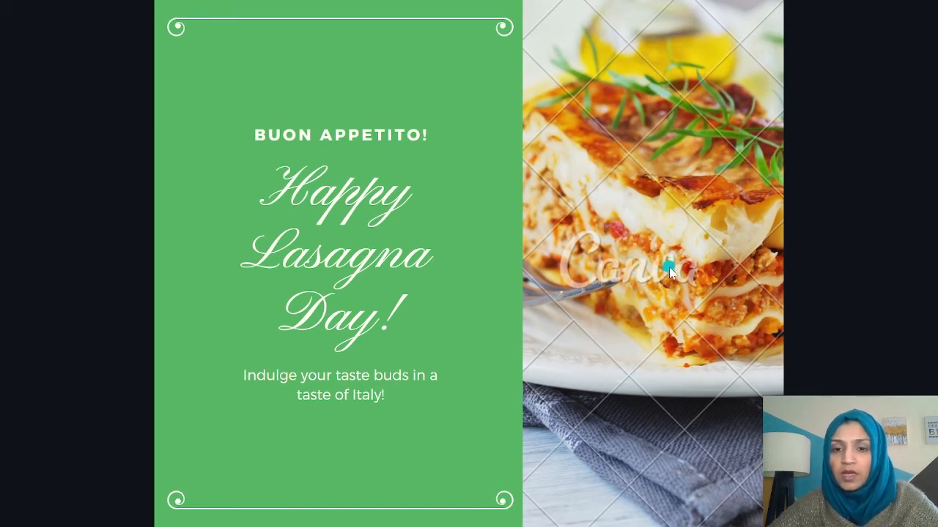
key("Escape")
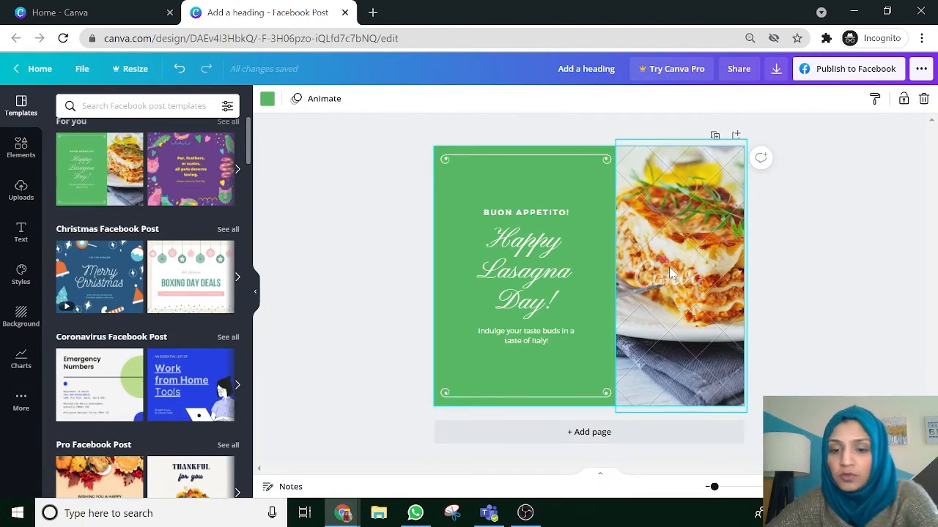
left_click(725, 288)
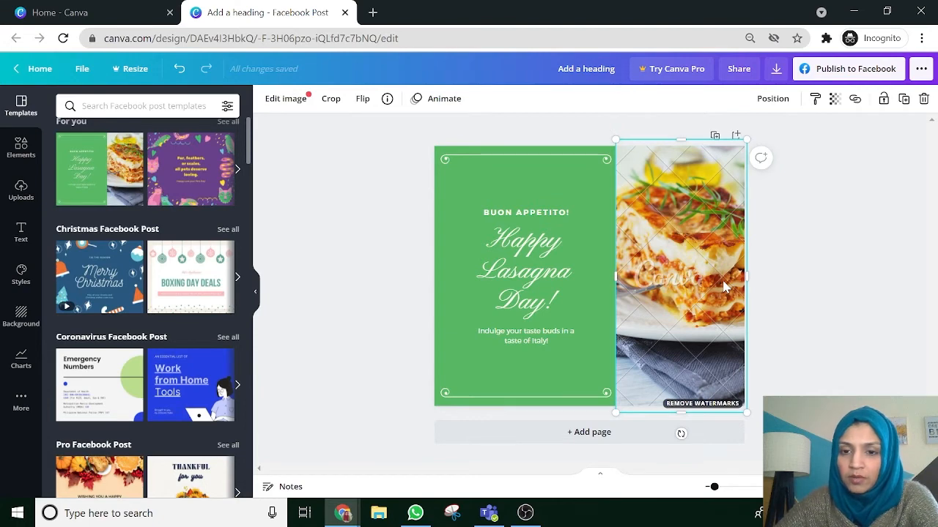
key("Delete")
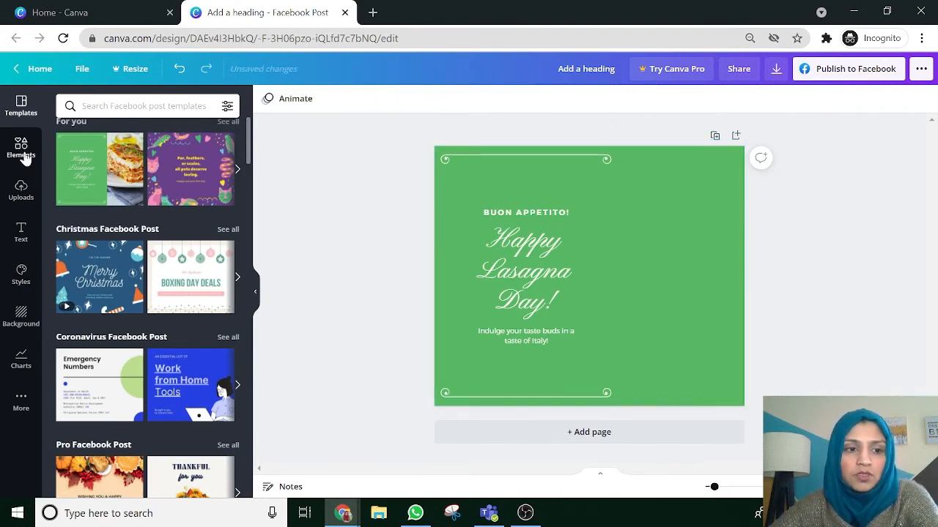
Search the Photos library for 'pizza'.
left_click(20, 405)
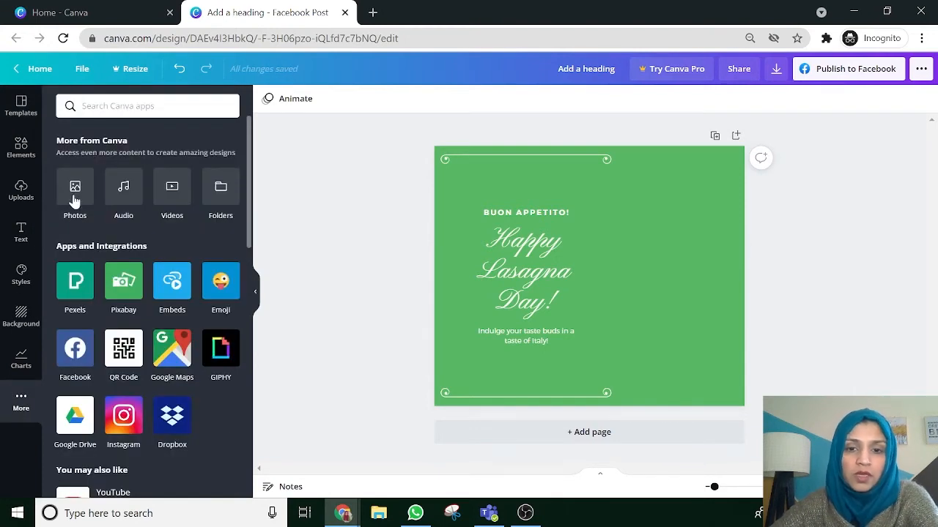
left_click(75, 198)
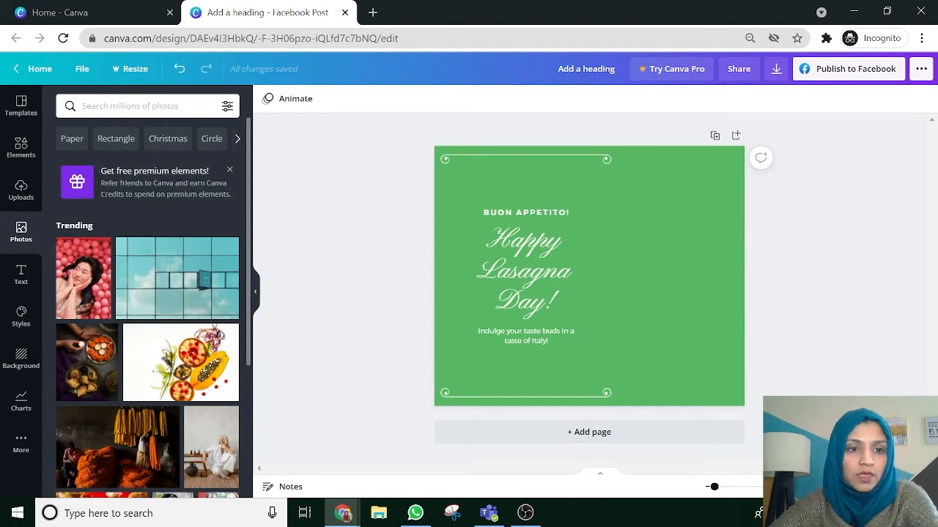
left_click(146, 106)
type("pizza")
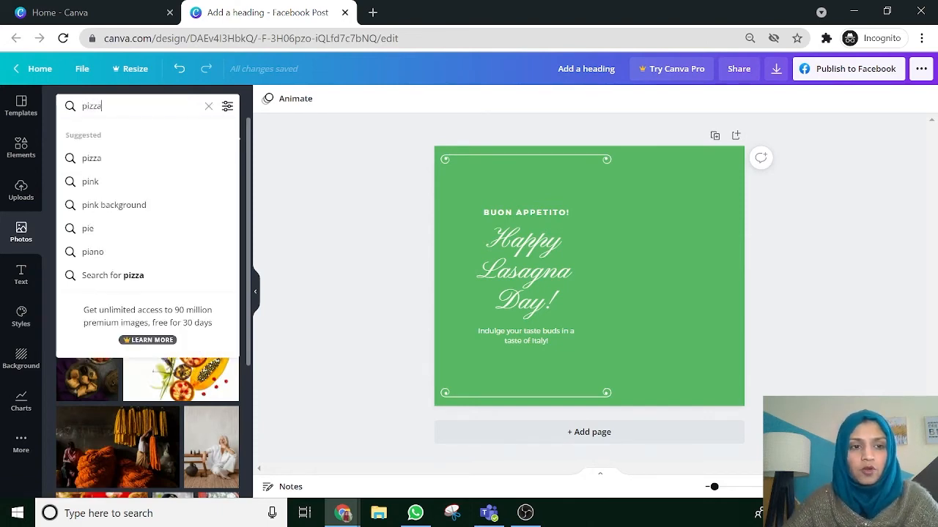
key("Return")
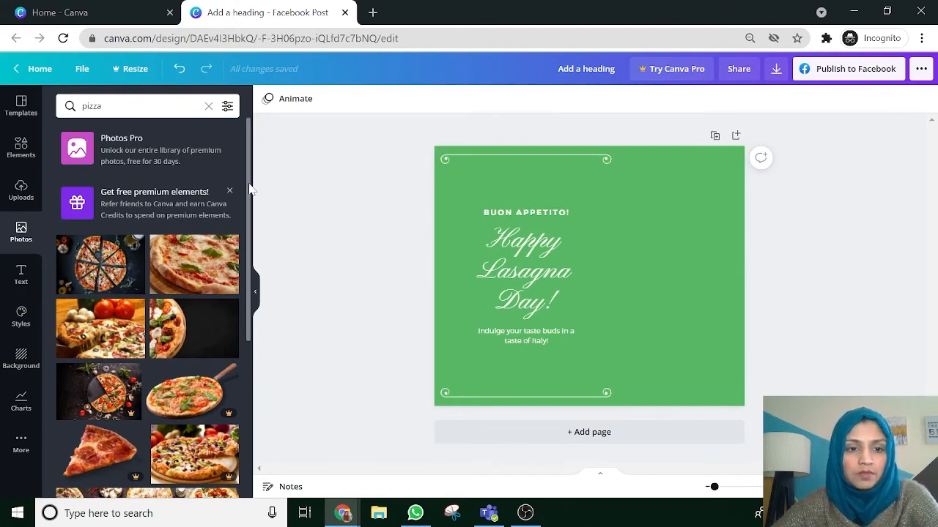
left_click_drag(249, 189, 249, 195)
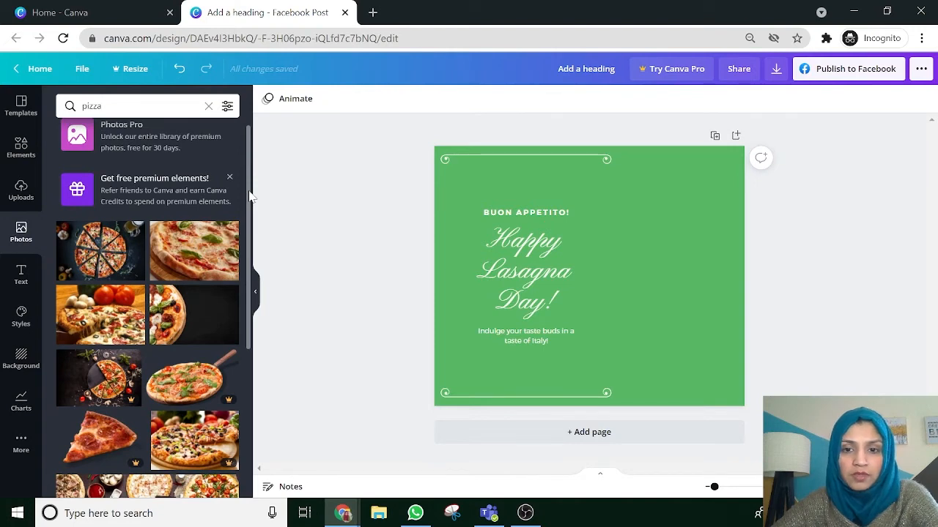
Add a pizza photo and size it over the right side of the page.
left_click(181, 323)
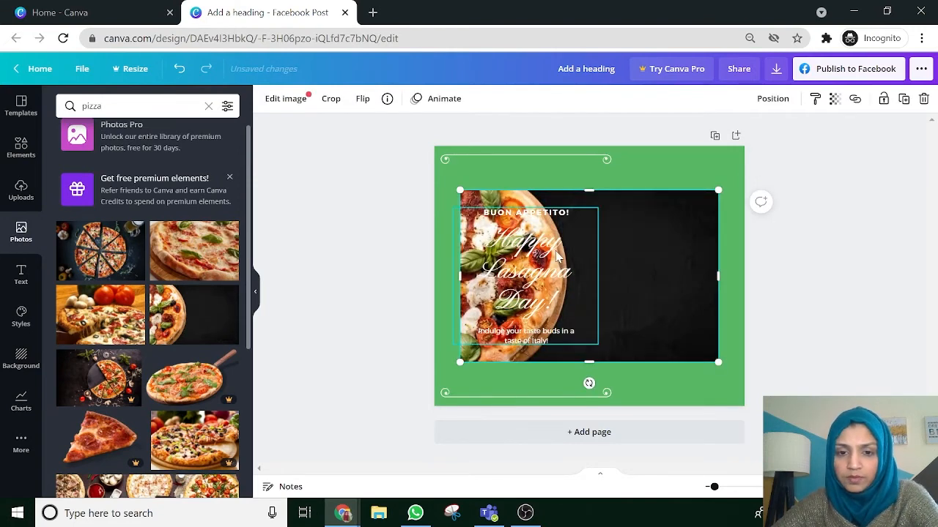
left_click_drag(655, 233, 825, 182)
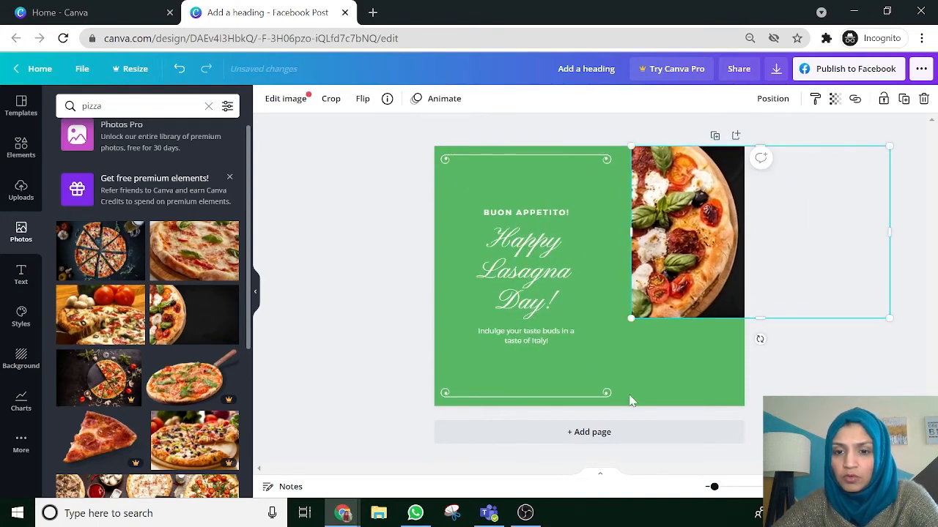
left_click_drag(630, 317, 580, 523)
left_click_drag(667, 283, 746, 291)
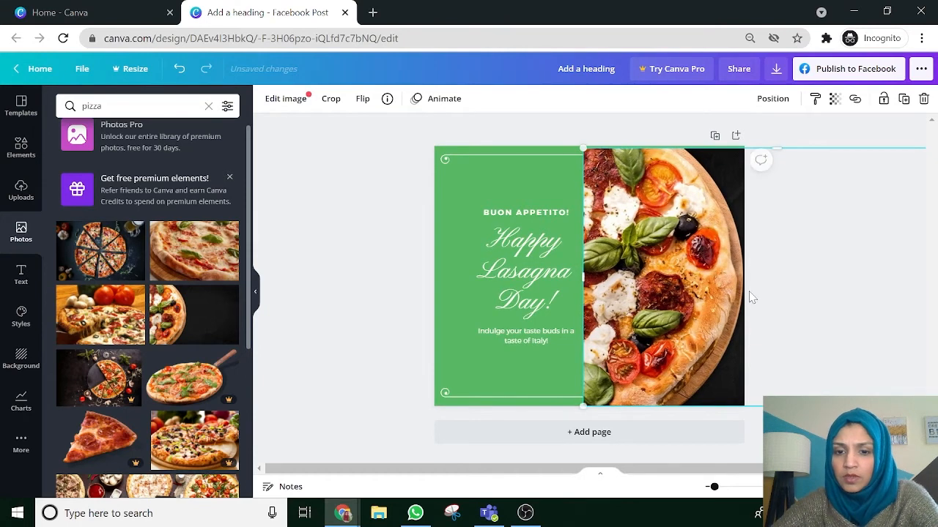
left_click_drag(583, 405, 611, 410)
left_click_drag(599, 149, 606, 156)
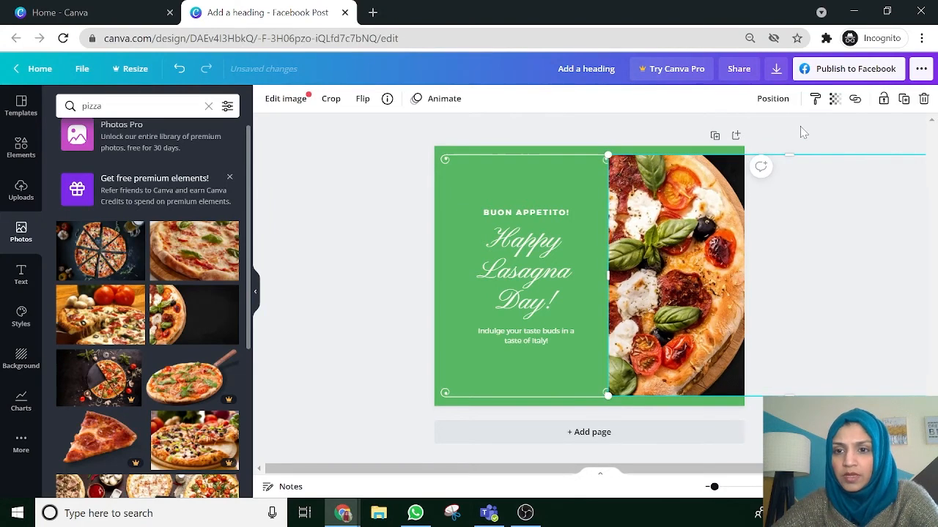
left_click(815, 138)
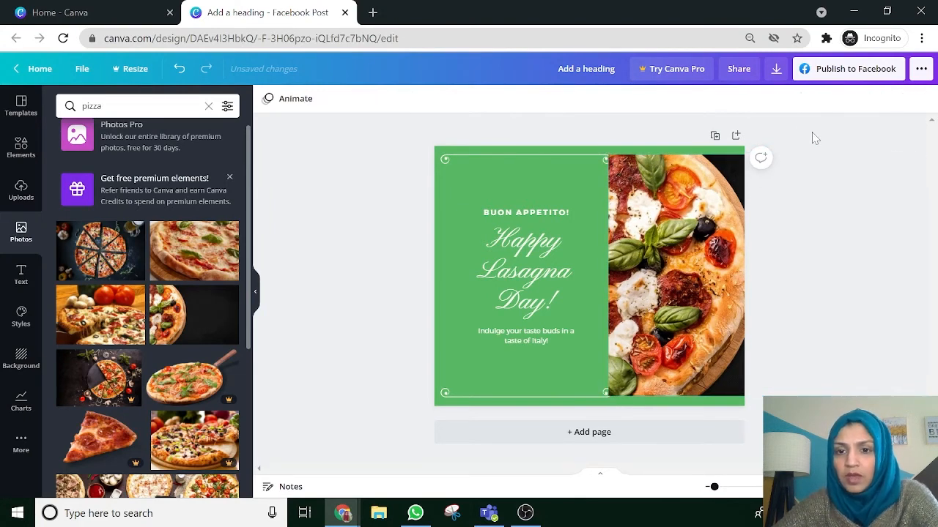
Flip the pizza photo horizontally and crop its left edge to uncover the text panel.
left_click(671, 237)
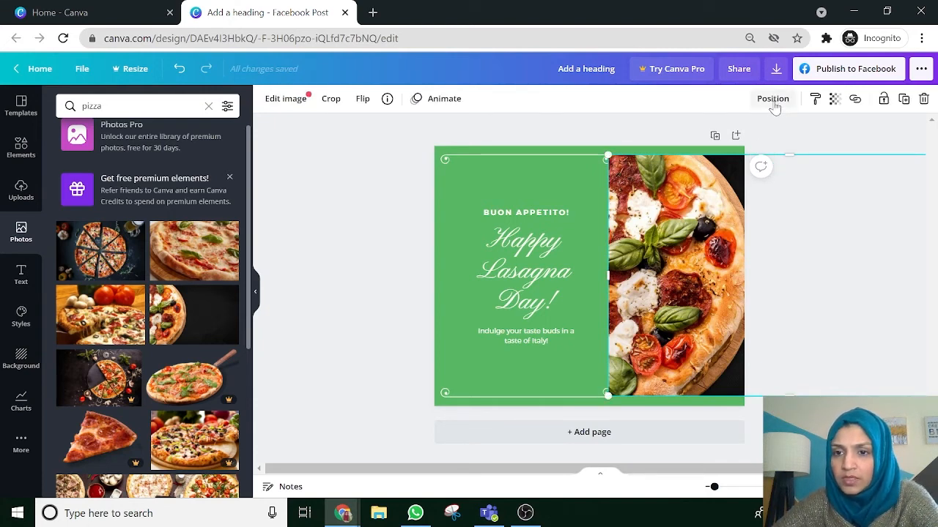
left_click(362, 98)
left_click(378, 130)
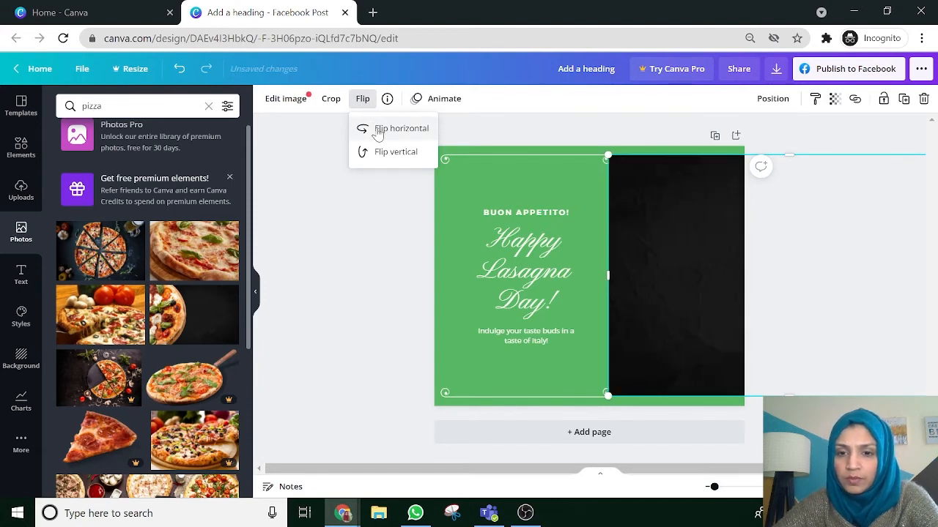
left_click(663, 214)
left_click_drag(688, 288, 457, 299)
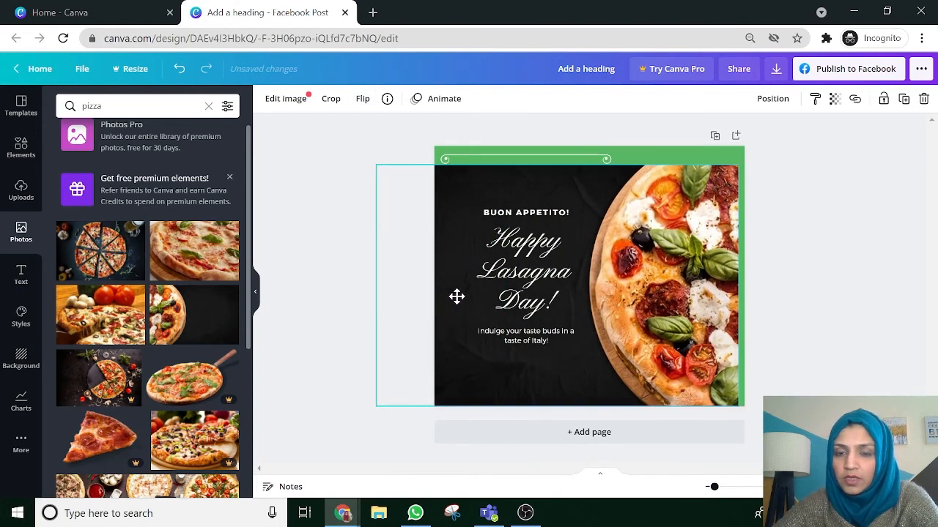
left_click_drag(372, 284, 590, 279)
left_click_drag(658, 269, 665, 258)
left_click(867, 296)
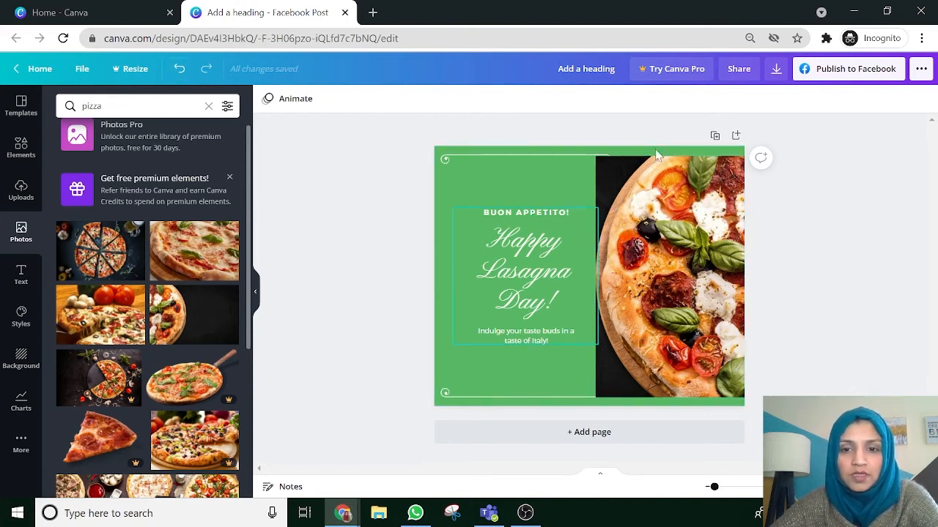
left_click(645, 187)
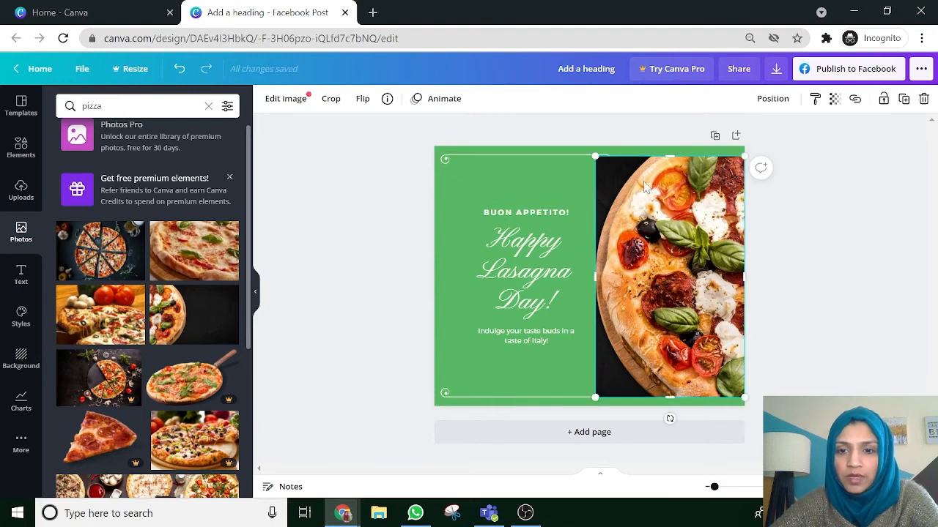
left_click(300, 104)
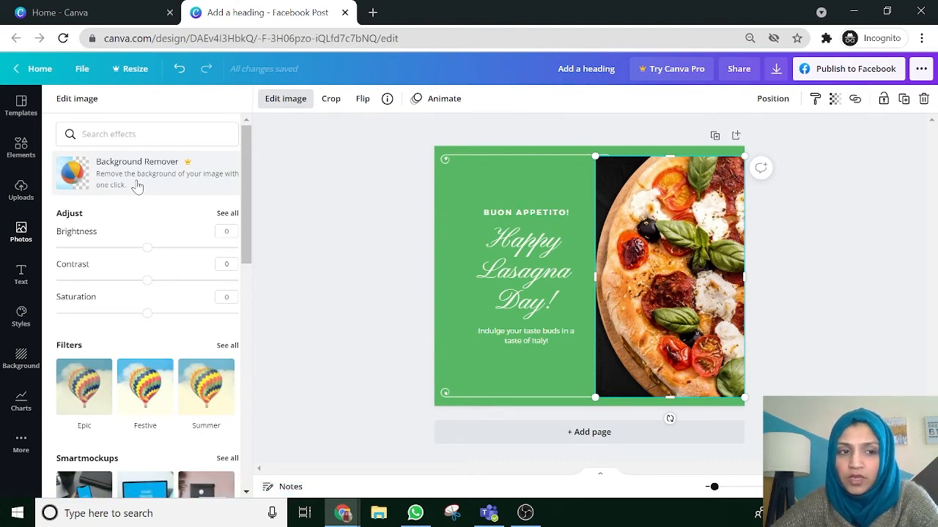
left_click(329, 160)
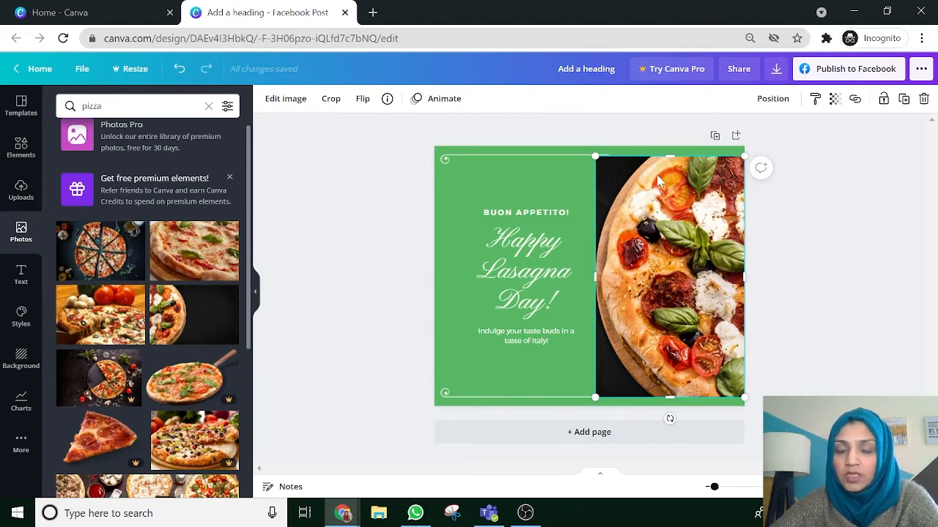
left_click(853, 279)
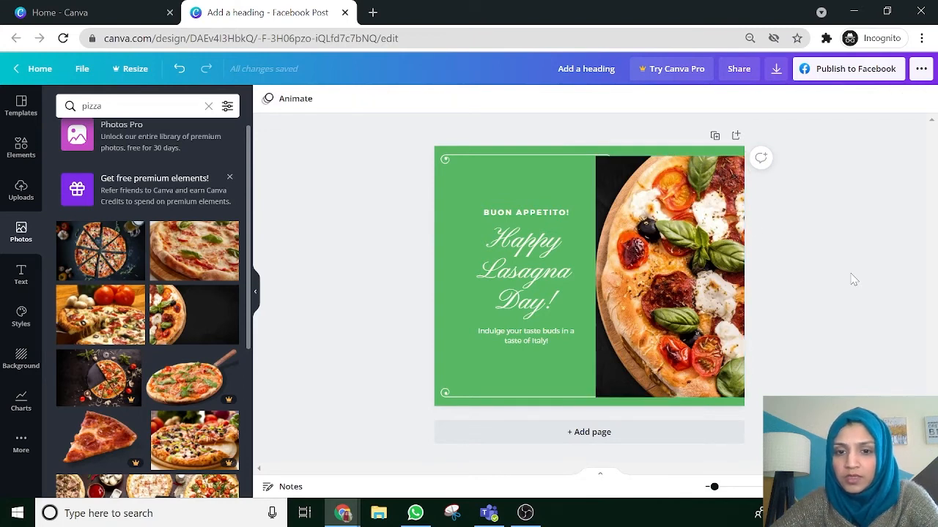
left_click_drag(249, 256, 251, 312)
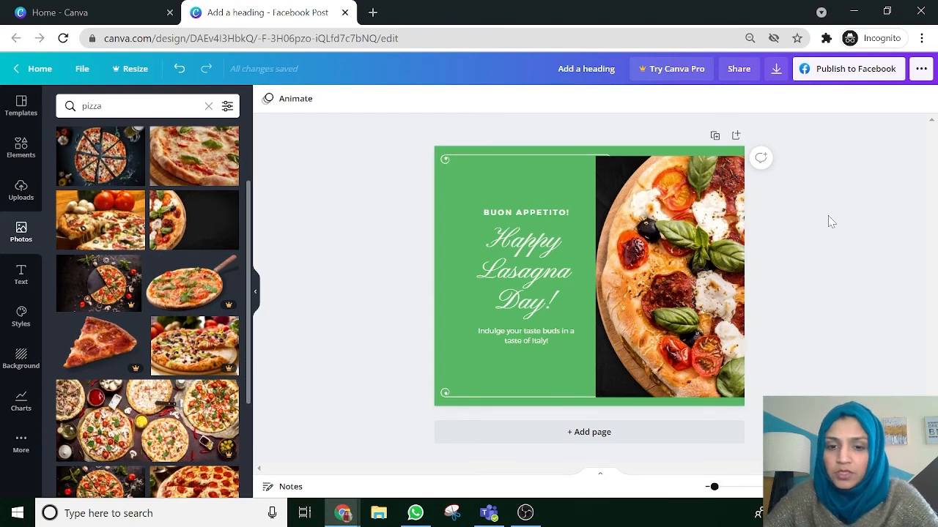
Try beige, olive, brown and orange photo colours for the background, then choose black.
left_click(450, 193)
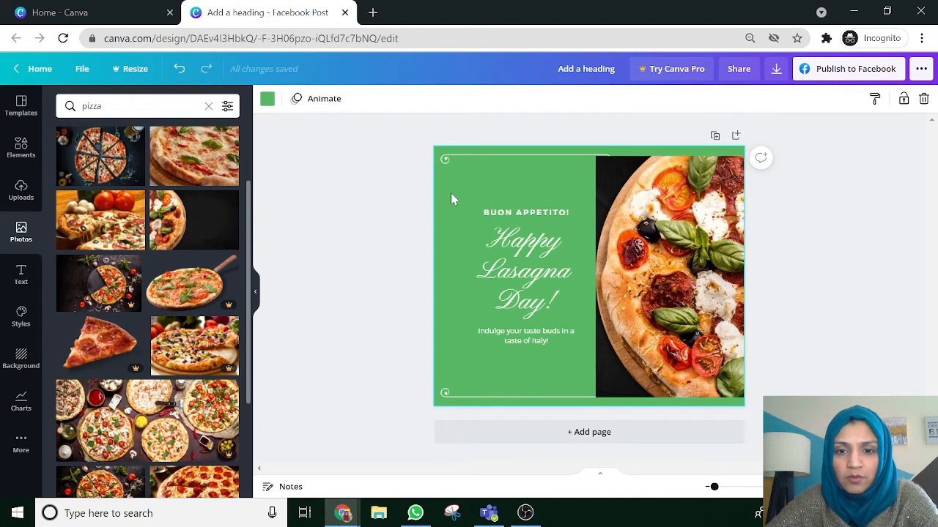
left_click(267, 99)
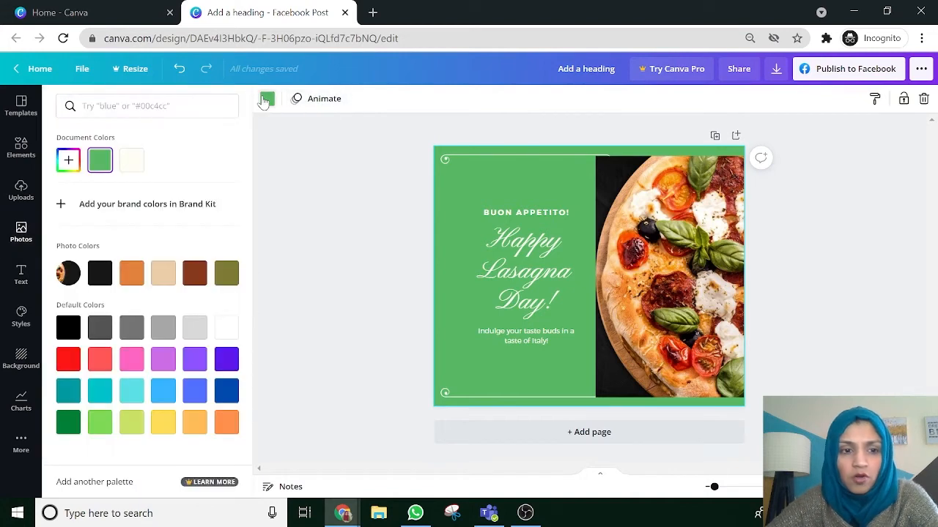
left_click(163, 273)
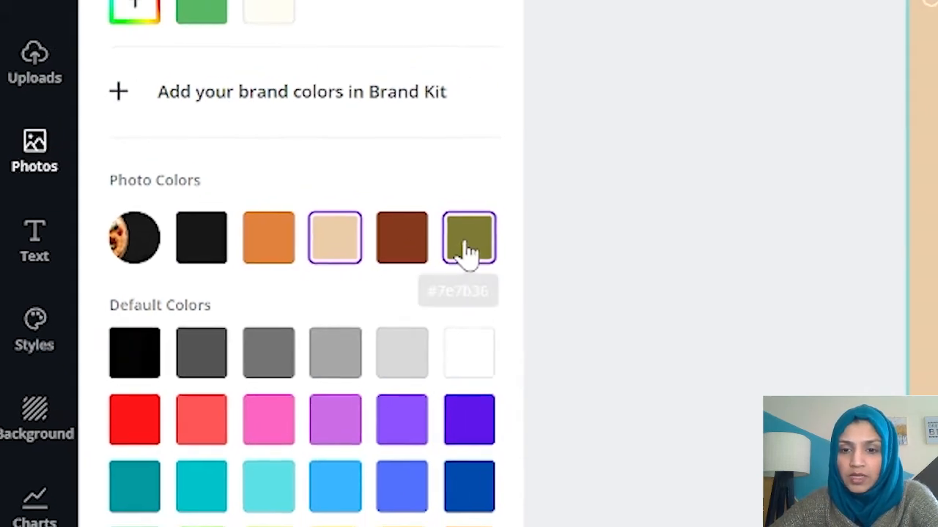
left_click(517, 243)
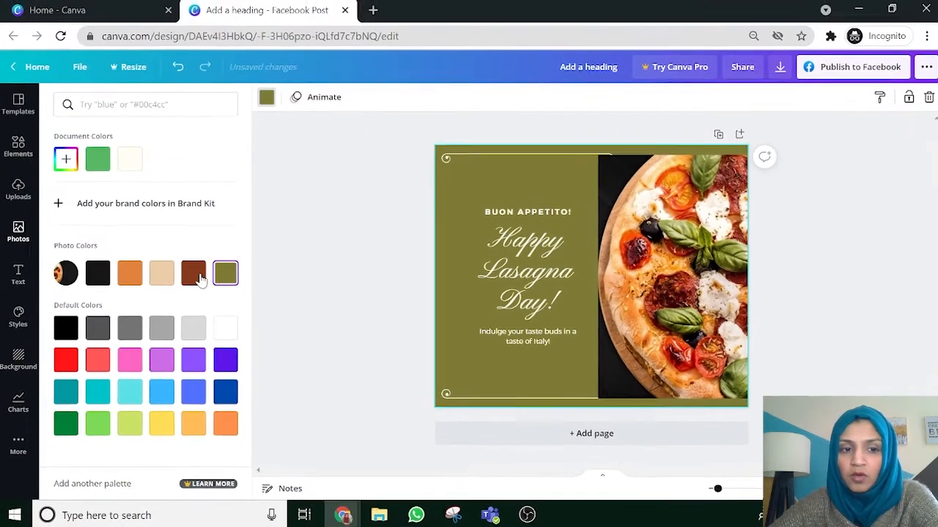
left_click(305, 253)
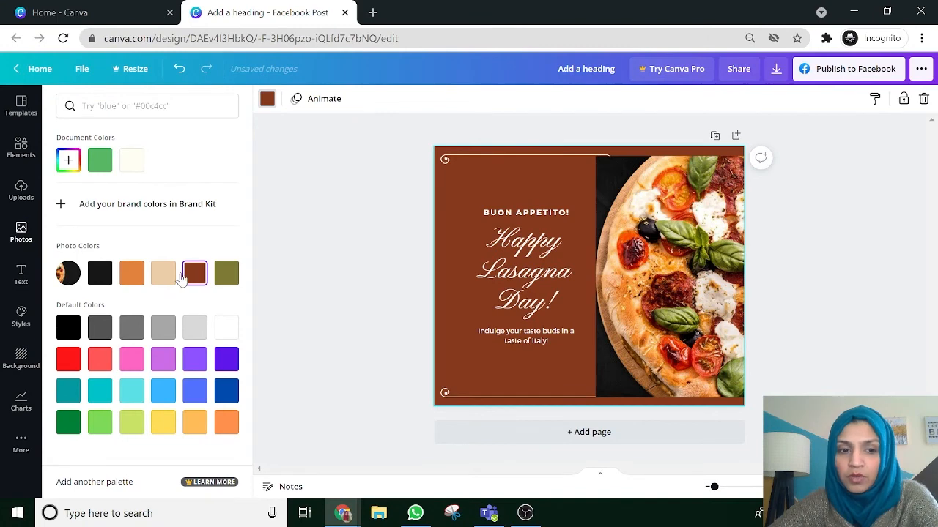
left_click(168, 277)
left_click(134, 275)
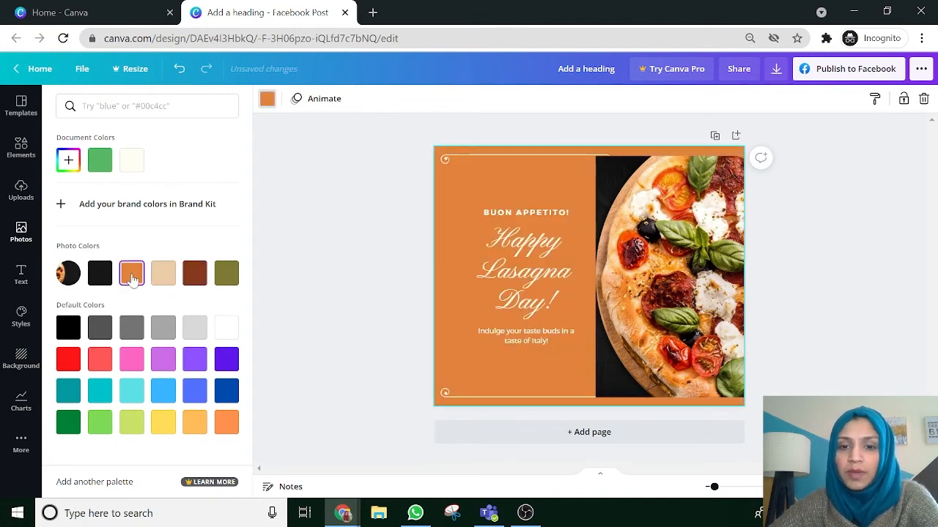
left_click(102, 277)
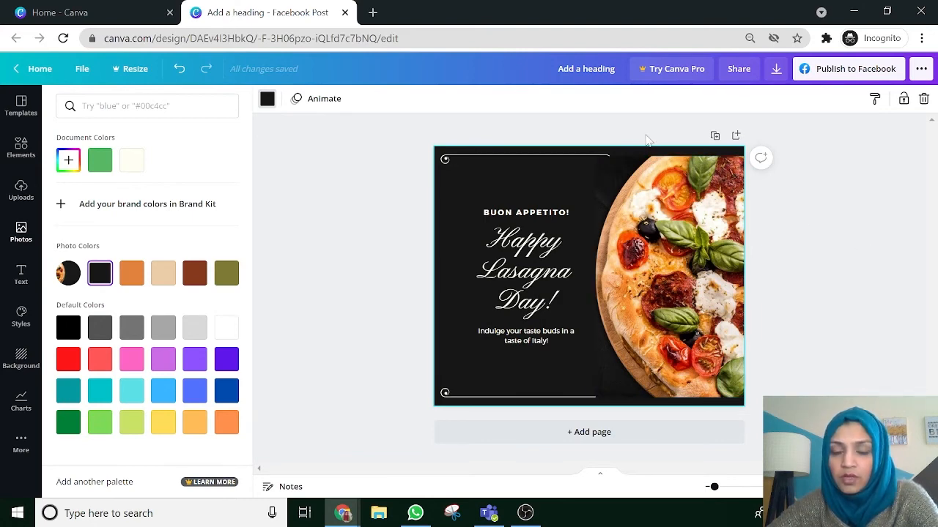
Stretch the pizza photo to the page's top and bottom and widen it slightly leftward.
left_click(798, 243)
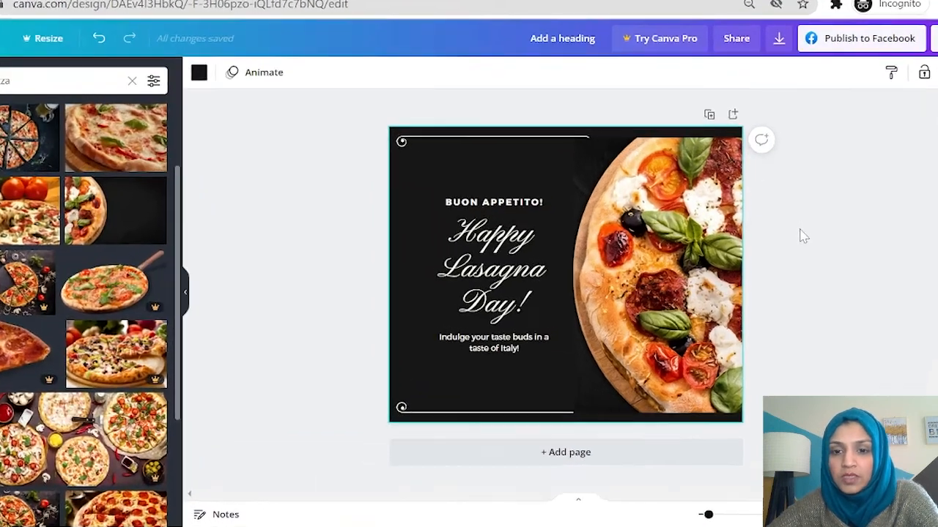
left_click(687, 188)
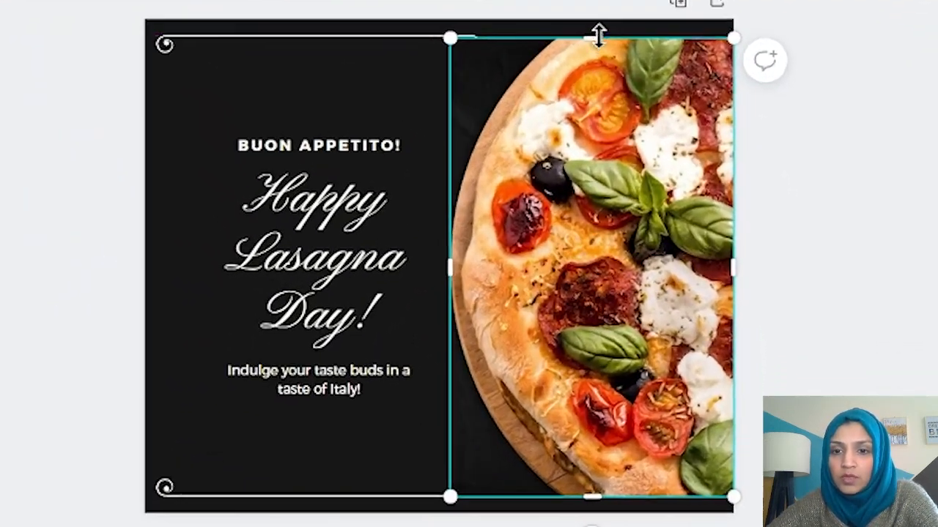
left_click_drag(614, 57, 619, 52)
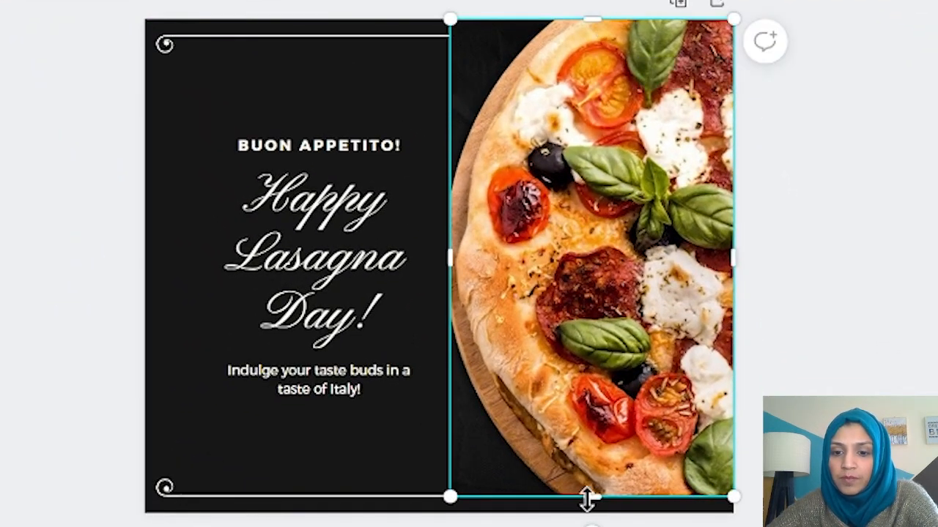
left_click_drag(593, 498, 592, 512)
key("Escape")
left_click(696, 324)
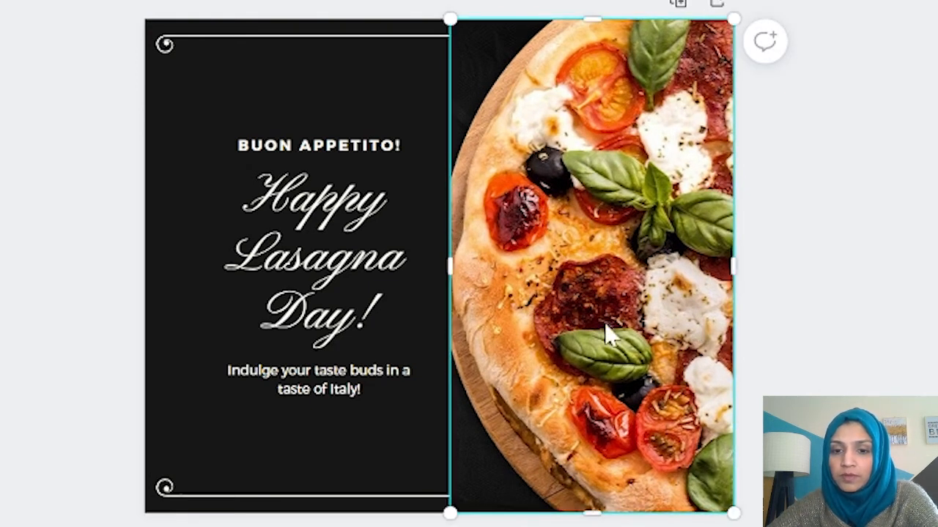
left_click_drag(450, 258, 439, 260)
left_click(878, 231)
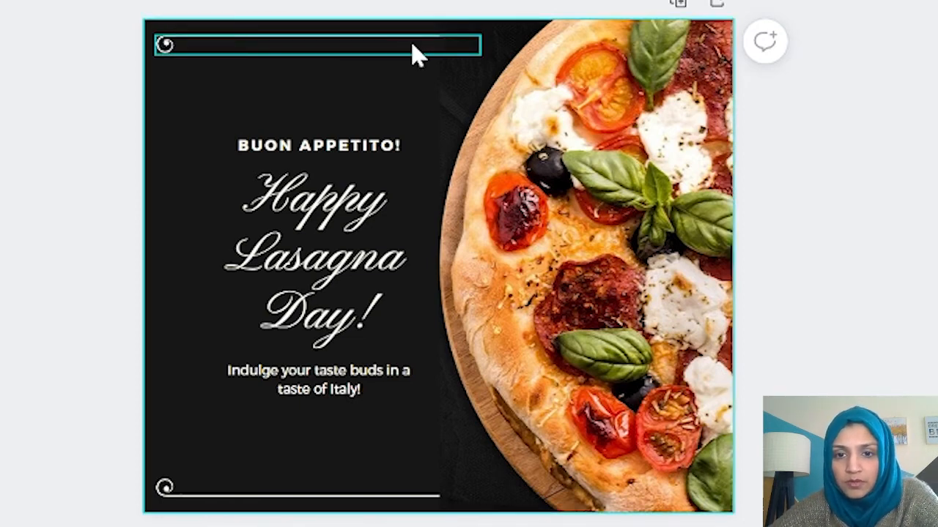
Shorten the top decorative line so it ends at the photo edge.
left_click_drag(388, 46, 374, 40)
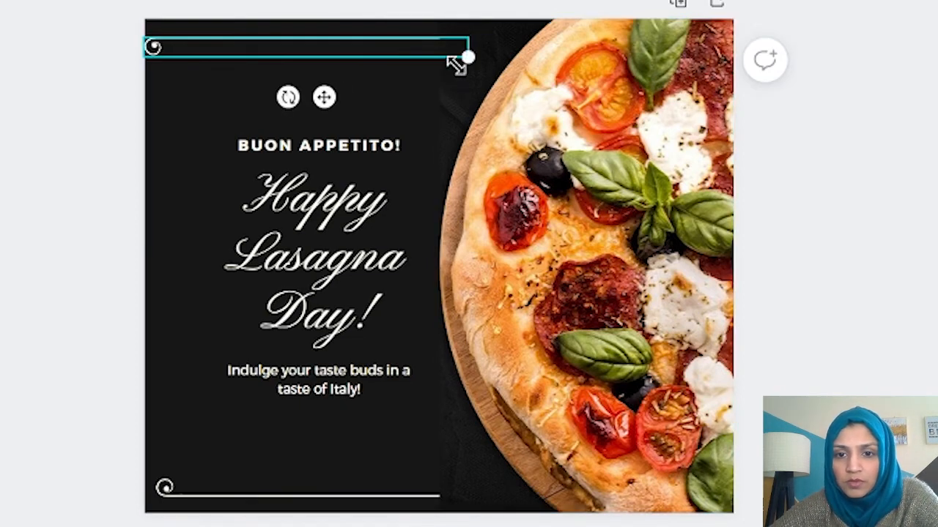
left_click_drag(464, 56, 406, 46)
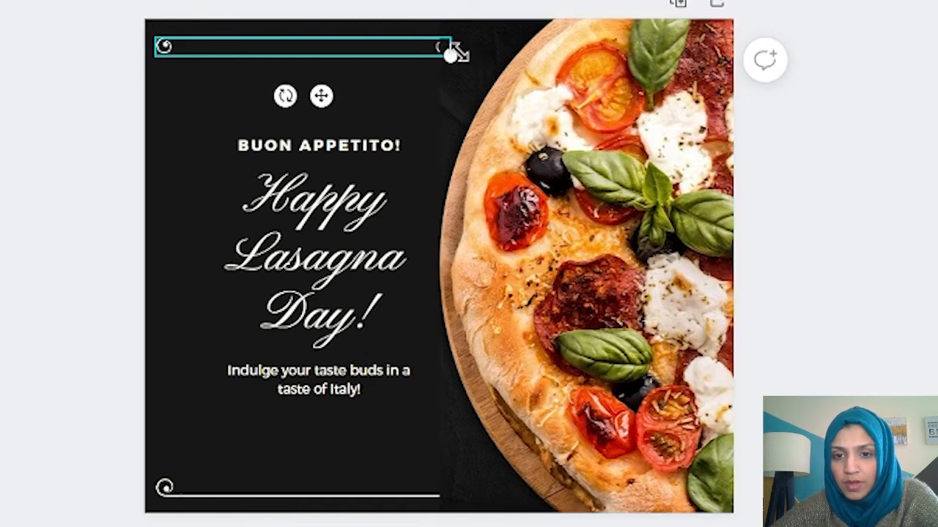
left_click_drag(447, 50, 443, 51)
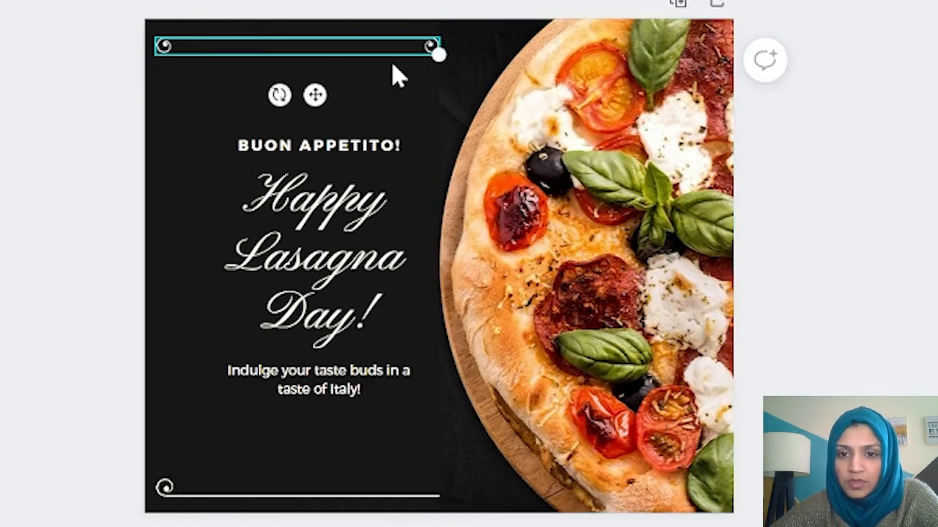
left_click(383, 98)
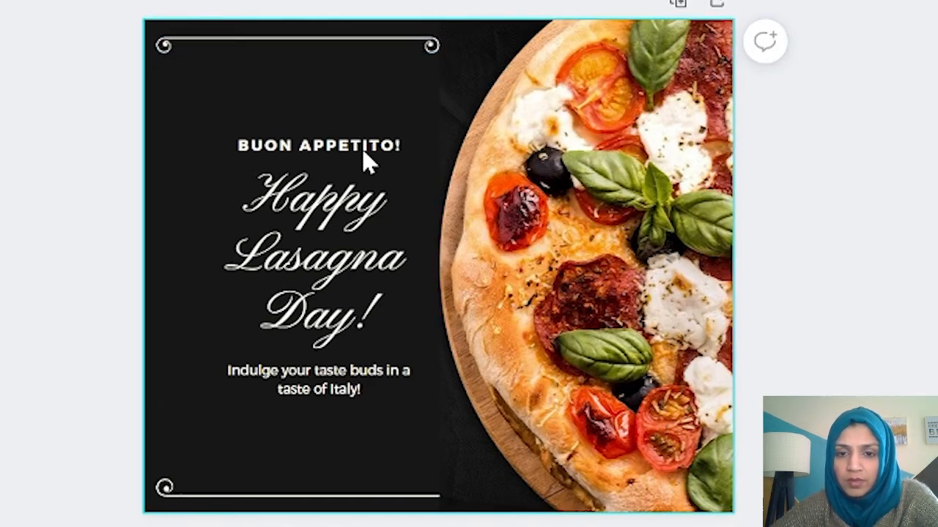
Shorten the bottom decorative line to match the top one.
left_click(293, 496)
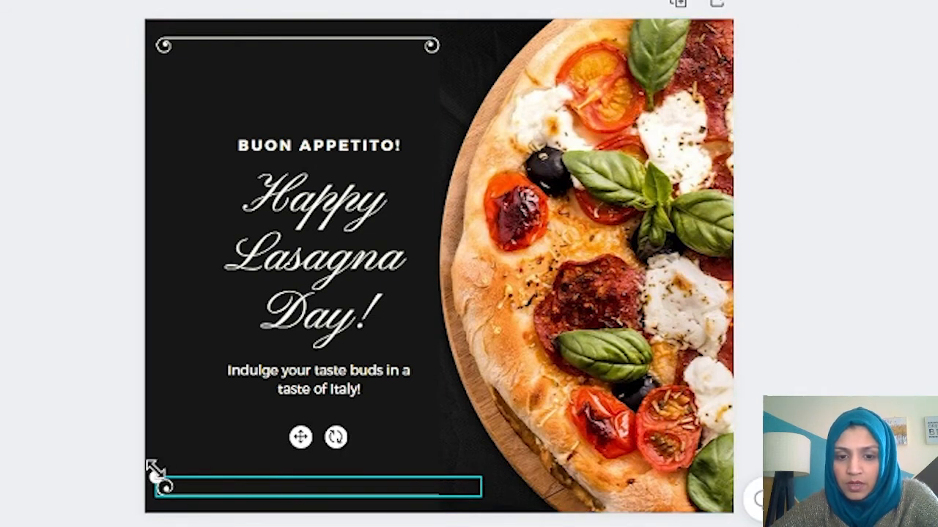
left_click_drag(155, 478, 191, 486)
left_click(31, 456)
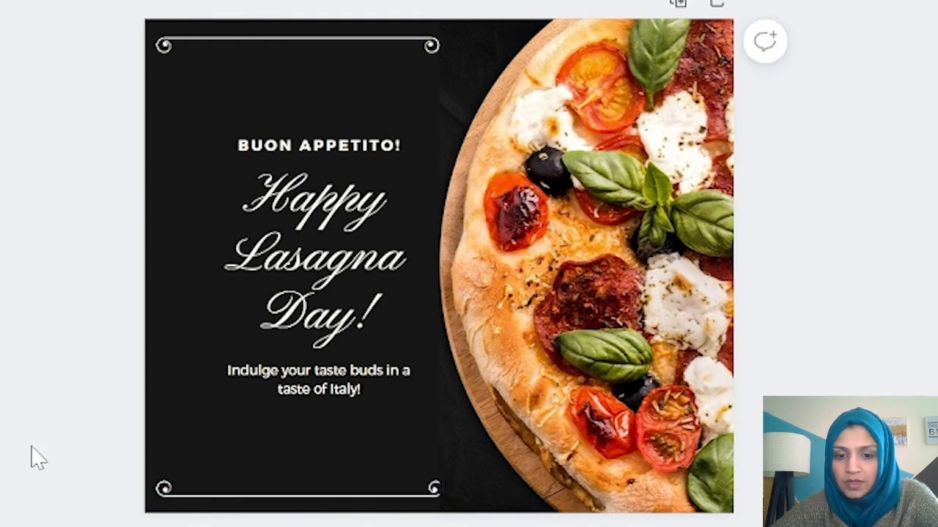
left_click(373, 495)
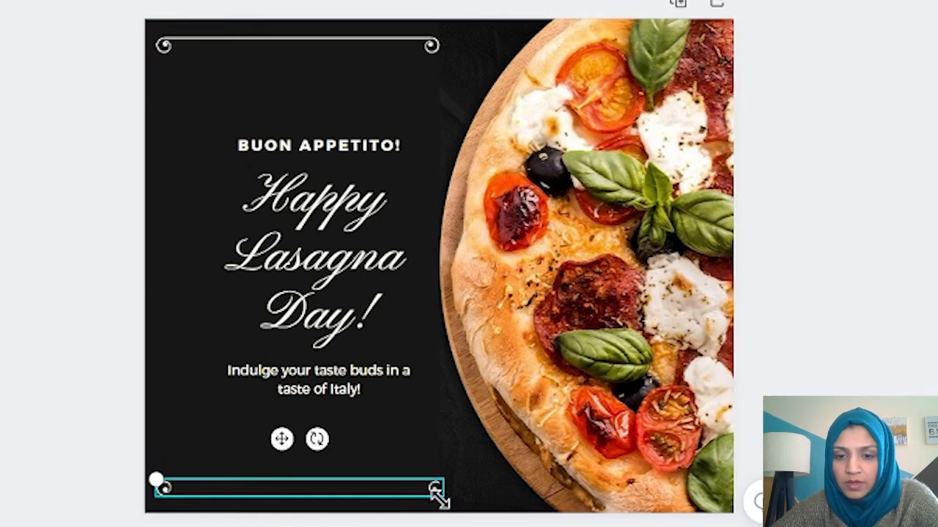
left_click_drag(440, 489, 433, 490)
left_click(128, 443)
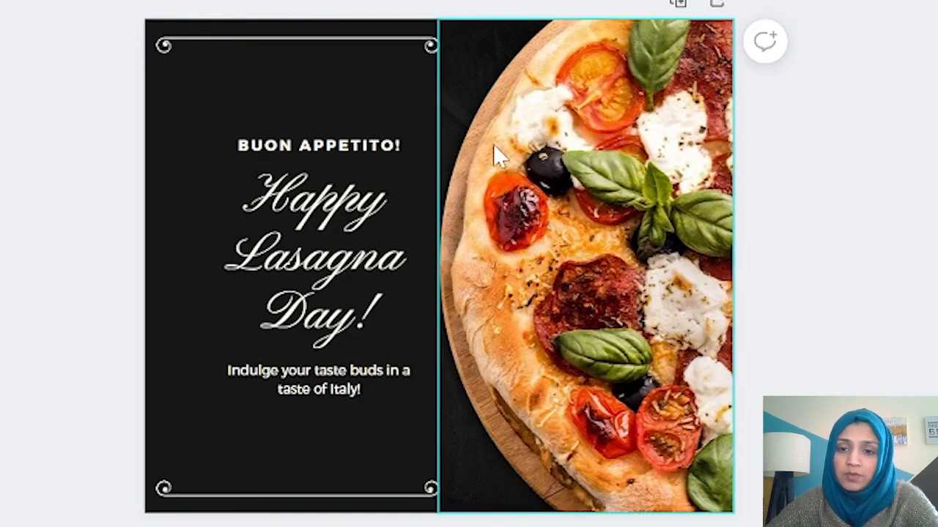
Select the text group on the dark panel and ungroup it.
left_click(329, 207)
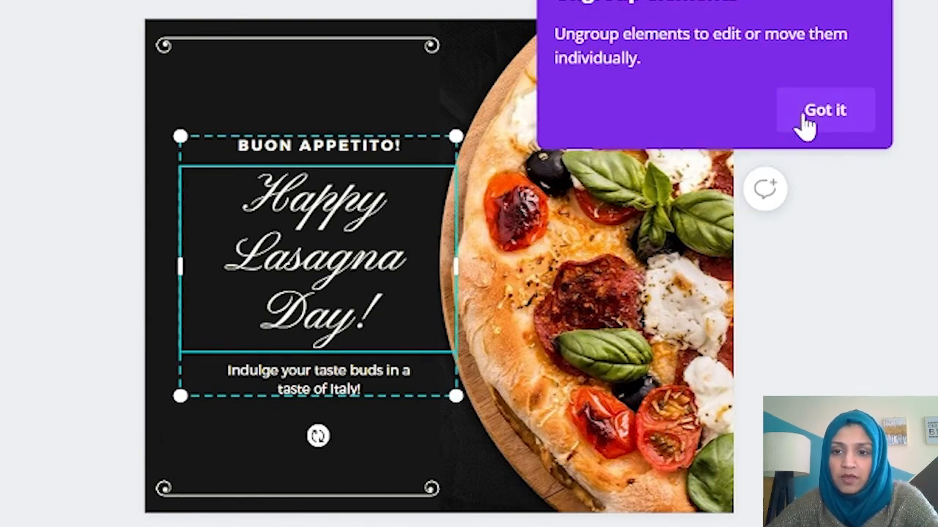
left_click(835, 114)
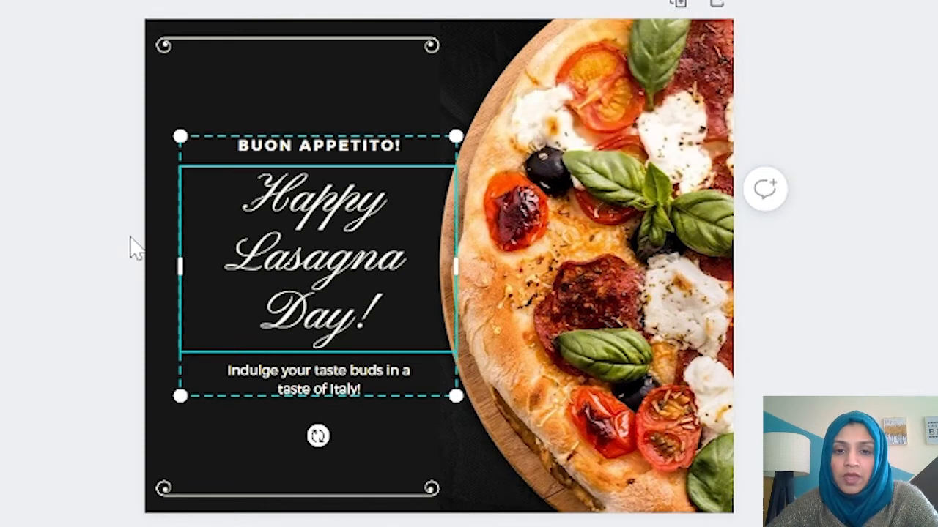
left_click(4, 245)
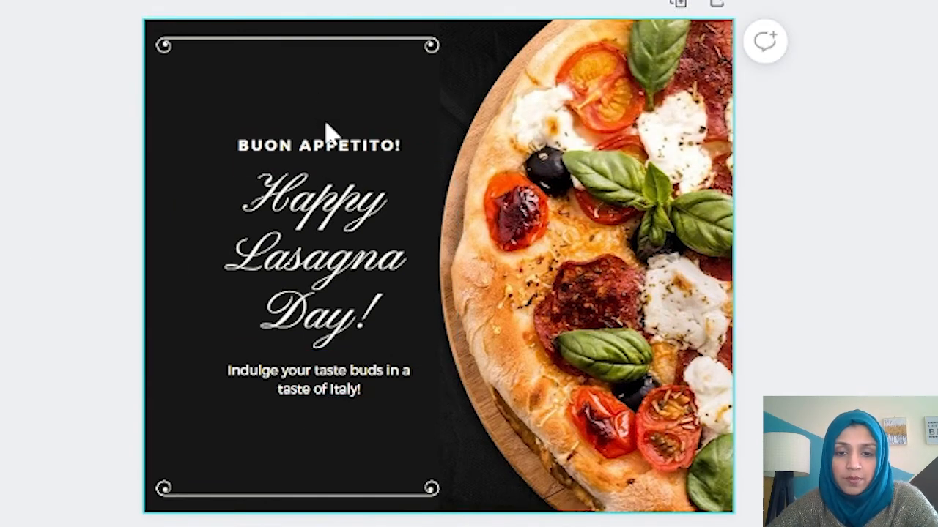
left_click(368, 146)
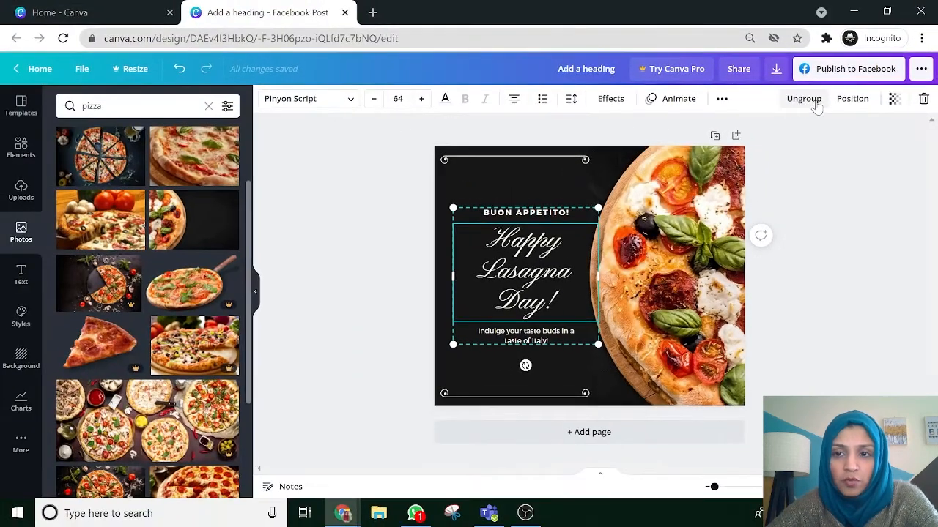
left_click(803, 98)
left_click(385, 281)
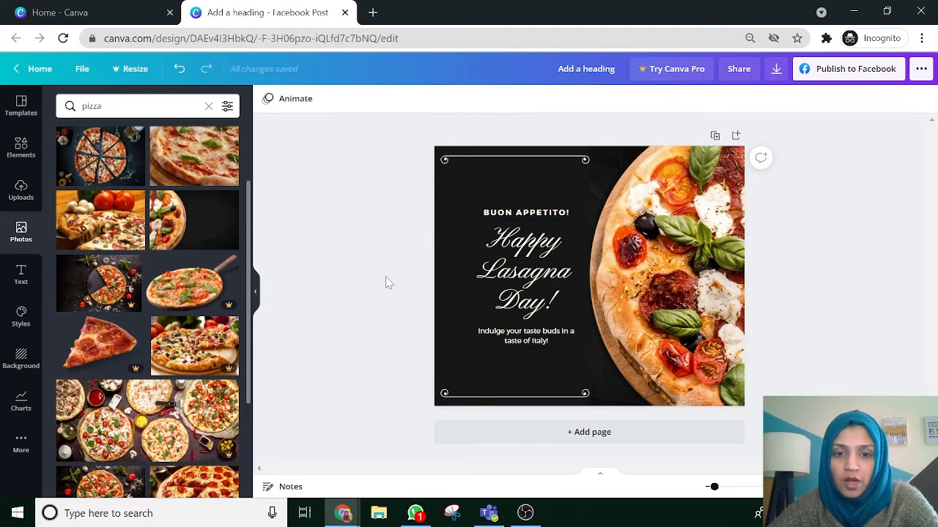
Try repositioning the BUON APPETITO! line and the text group, undoing the move.
left_click_drag(505, 212, 504, 170)
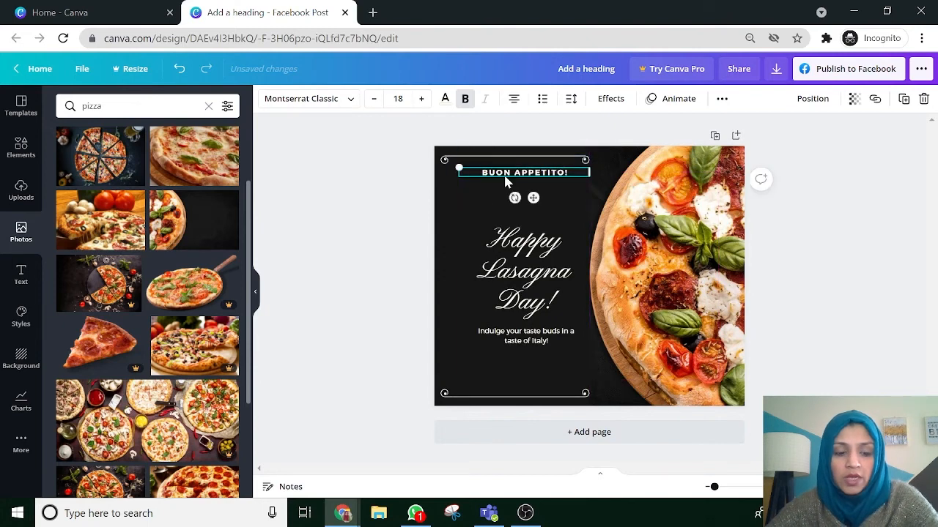
key("ctrl+z")
left_click(521, 286)
mouse_move(521, 269)
left_mouse_down()
mouse_move(510, 251)
mouse_move(546, 264)
mouse_move(537, 235)
mouse_move(529, 273)
left_mouse_up()
left_click(539, 223)
mouse_move(539, 222)
left_mouse_down()
mouse_move(534, 184)
mouse_move(525, 214)
left_mouse_up()
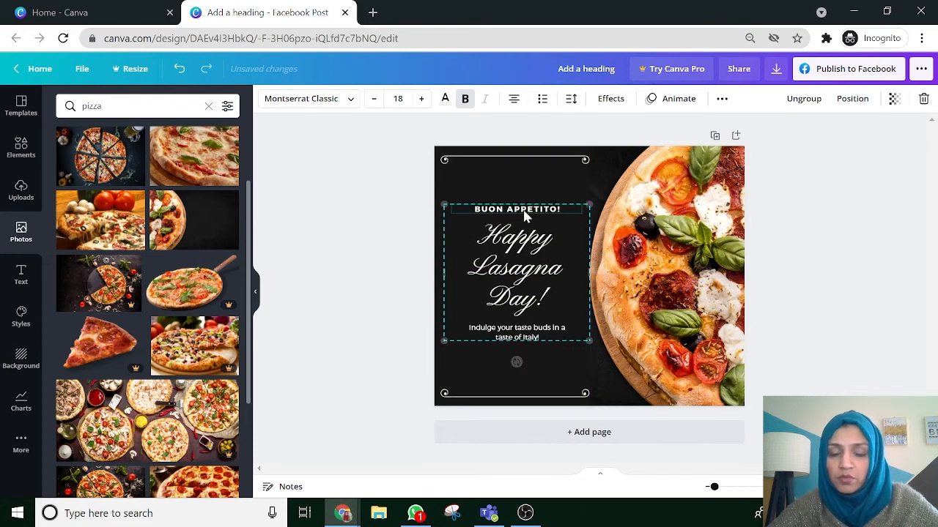
double_click(515, 261)
left_click(511, 246)
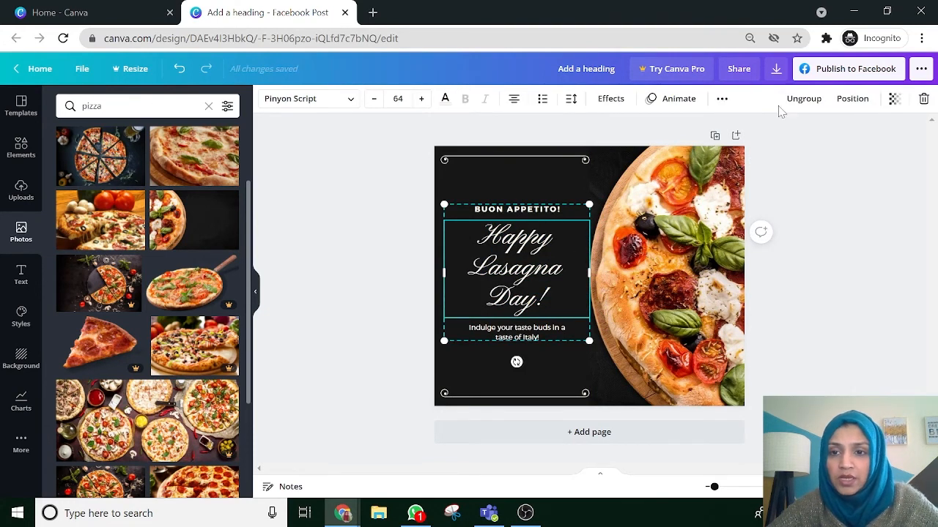
Delete the BUON APPETITO! line and the taste-of-Italy subtitle, keeping the heading.
left_click(802, 102)
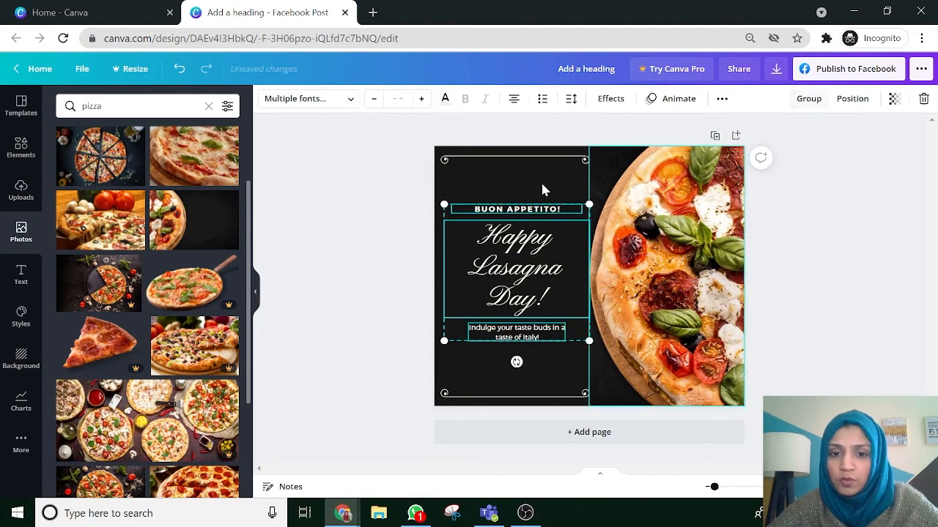
left_click(502, 210)
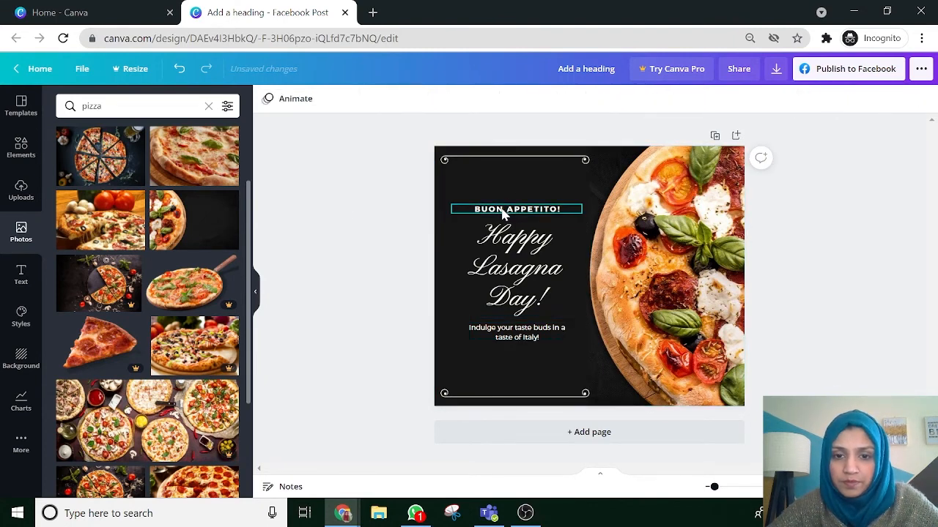
key("Delete")
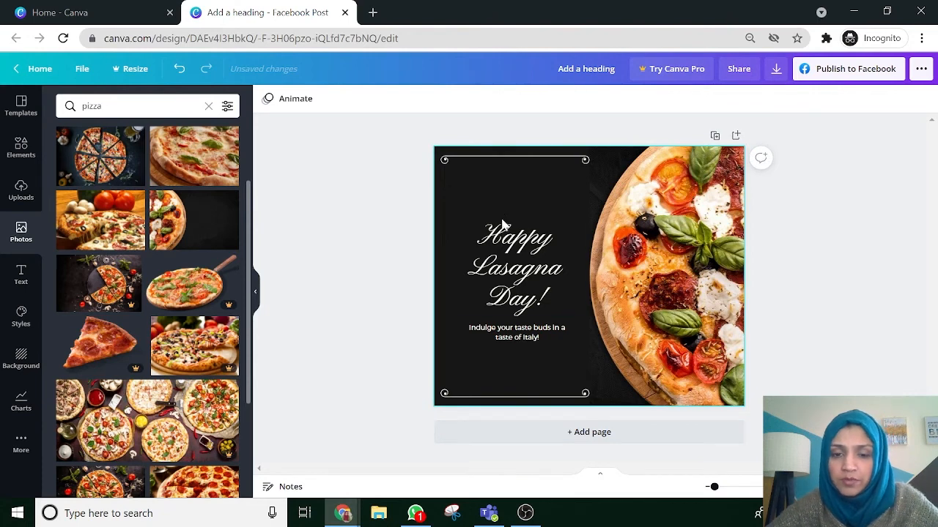
left_click(505, 242)
left_click(487, 331)
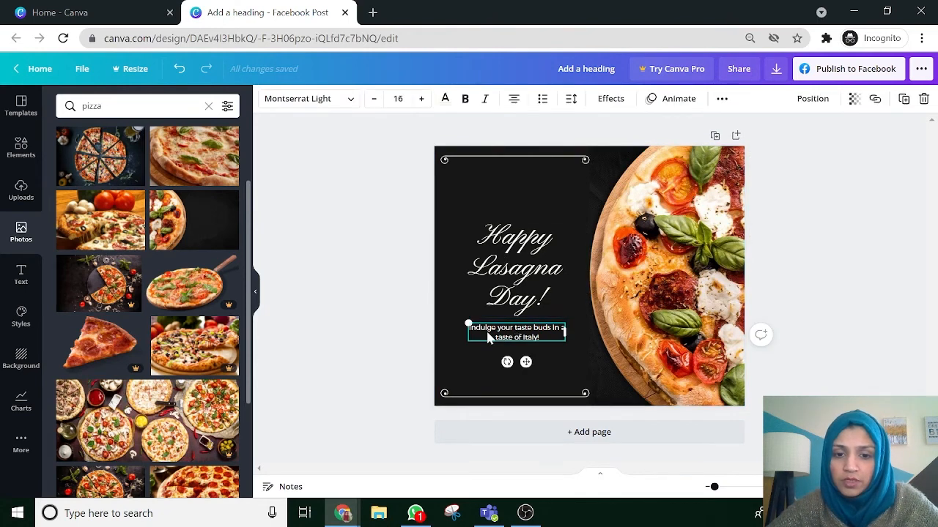
key("Delete")
left_click(517, 264)
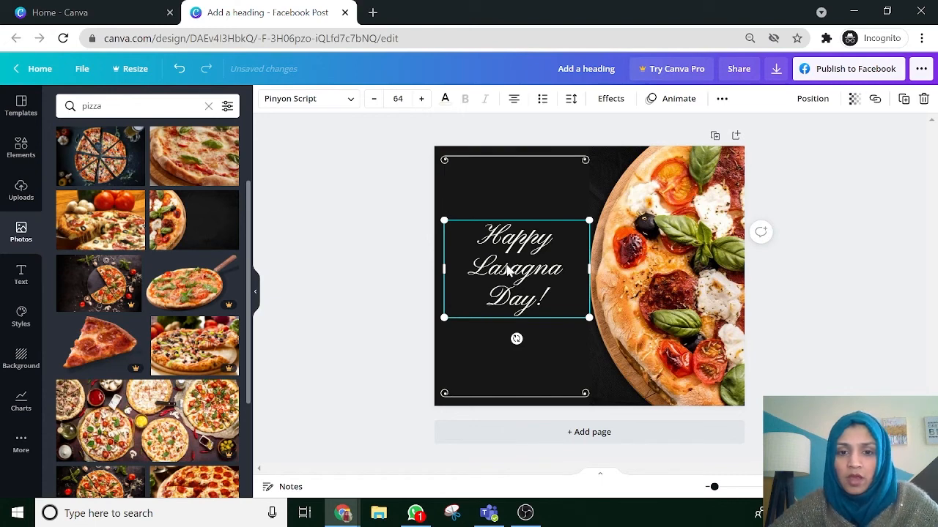
Browse fonts for the heading, previewing RoxboroughCF and Josefin Sans.
left_click(350, 107)
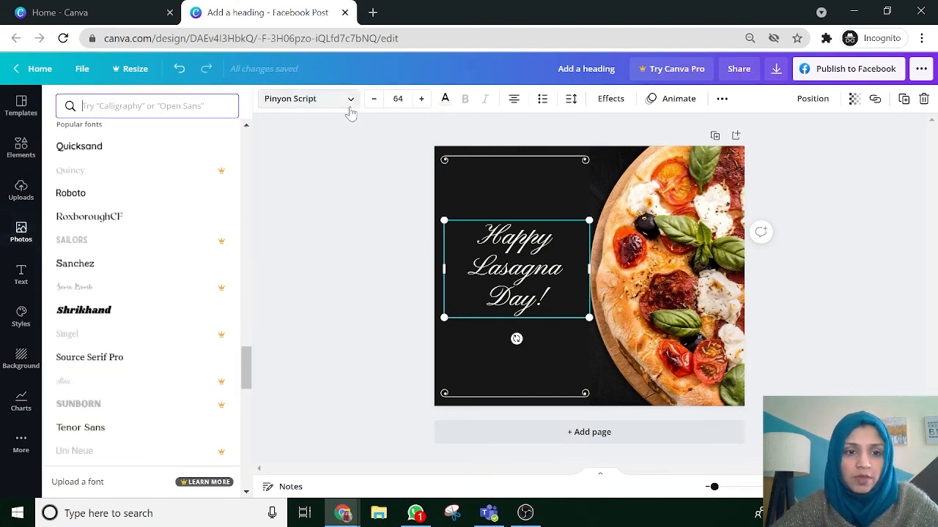
double_click(504, 275)
left_click(502, 236)
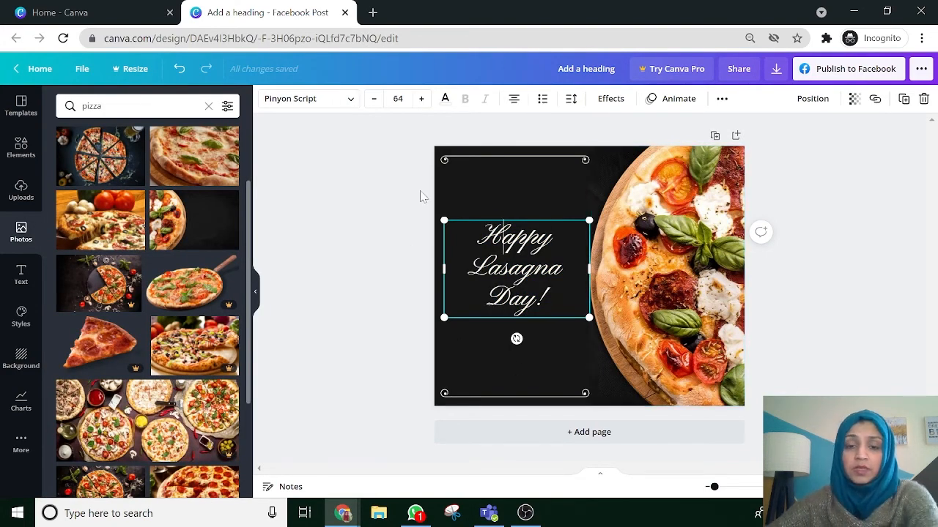
left_click(341, 104)
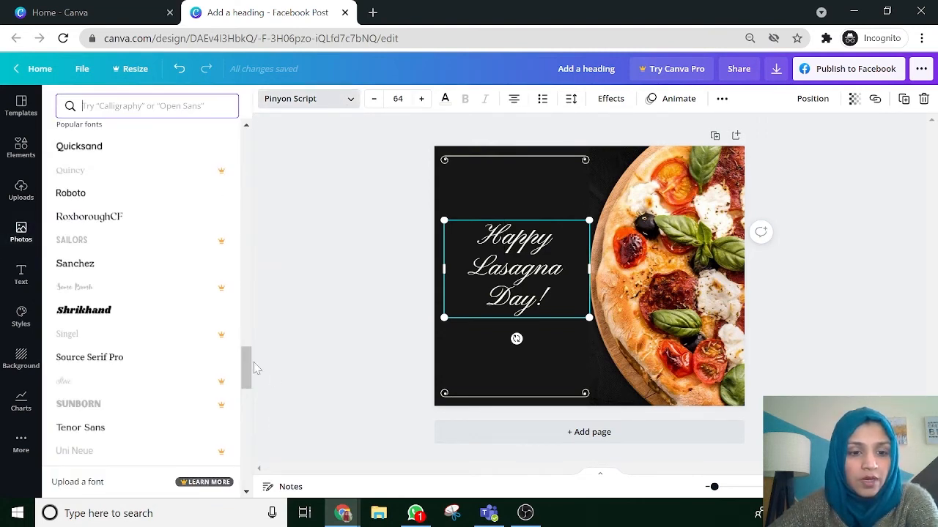
left_click_drag(246, 373, 163, 356)
left_click(119, 315)
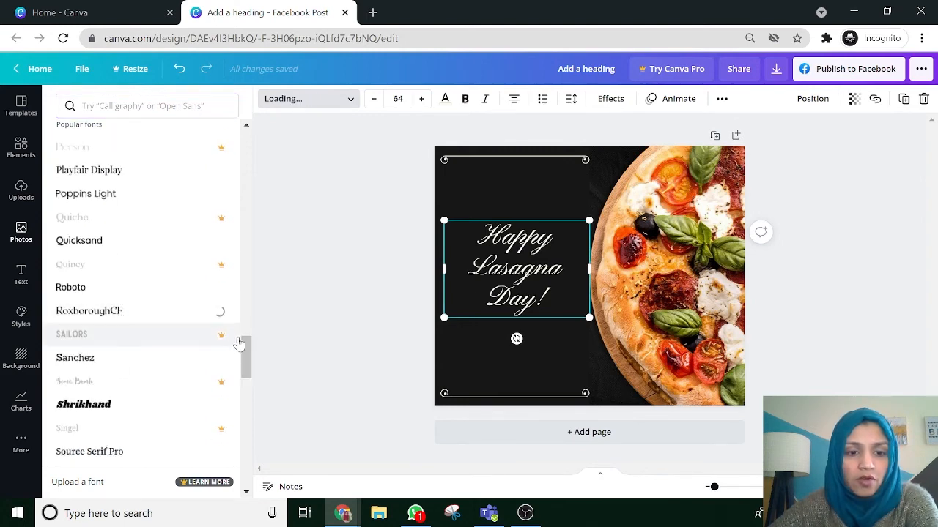
left_click_drag(244, 351, 251, 267)
left_click(186, 238)
Preview Bukhari Script, Bodoni FLF and Archivo Black, then apply Eczar SemiBold to the heading.
left_click_drag(247, 273, 246, 199)
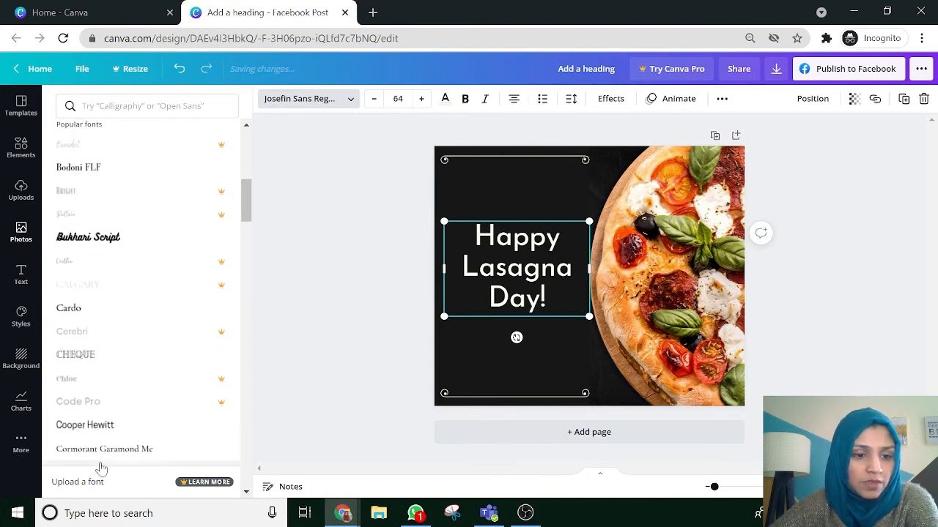
left_click(121, 246)
left_click(155, 174)
left_click_drag(247, 196, 248, 174)
left_click(147, 222)
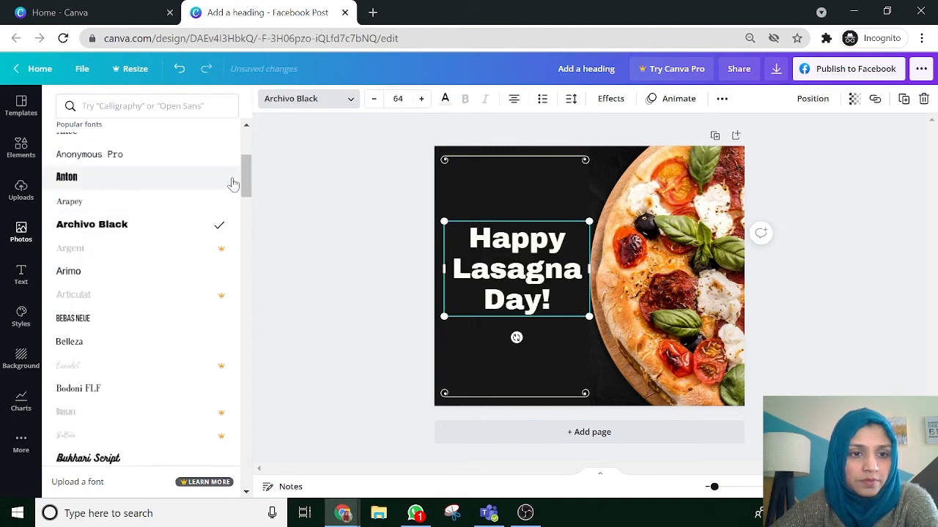
left_click_drag(249, 180, 246, 231)
left_click(153, 255)
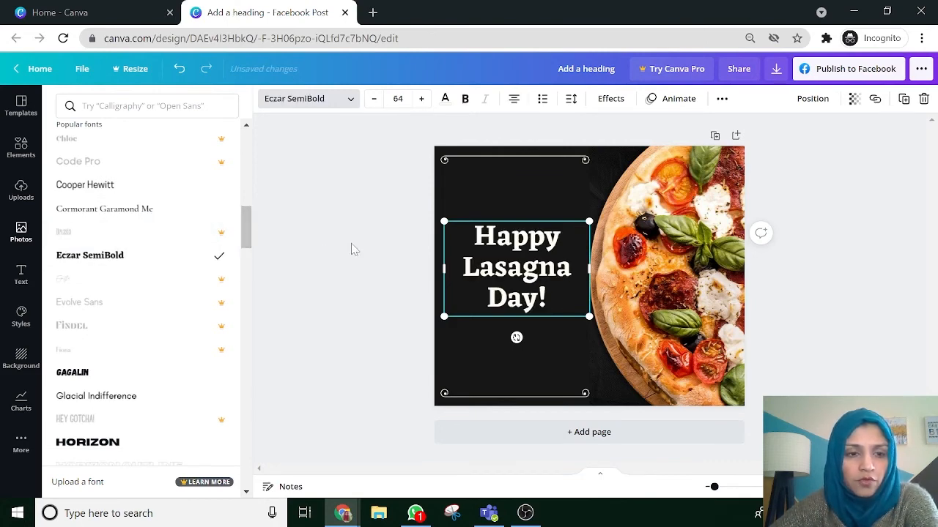
key("Escape")
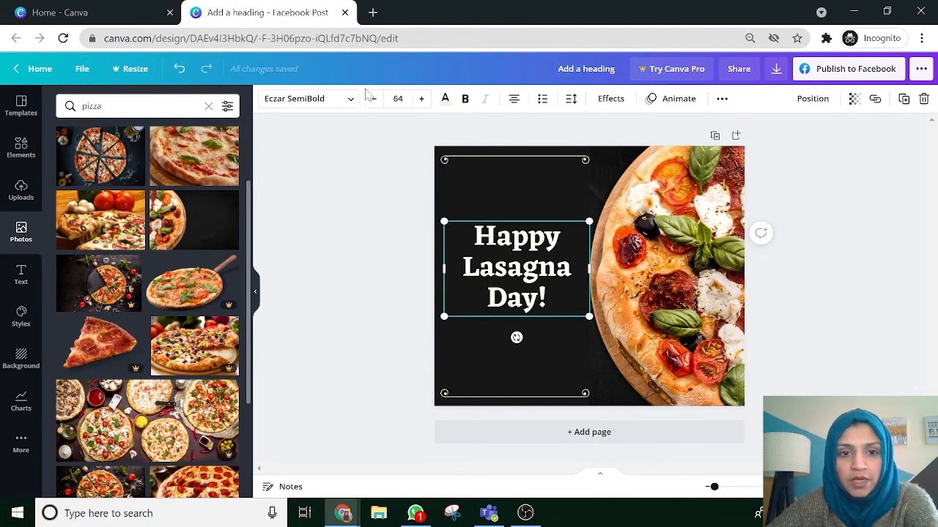
Enlarge the heading to font size 70 and keep it centre-aligned.
left_click(420, 99)
left_click(421, 98)
left_click(420, 98)
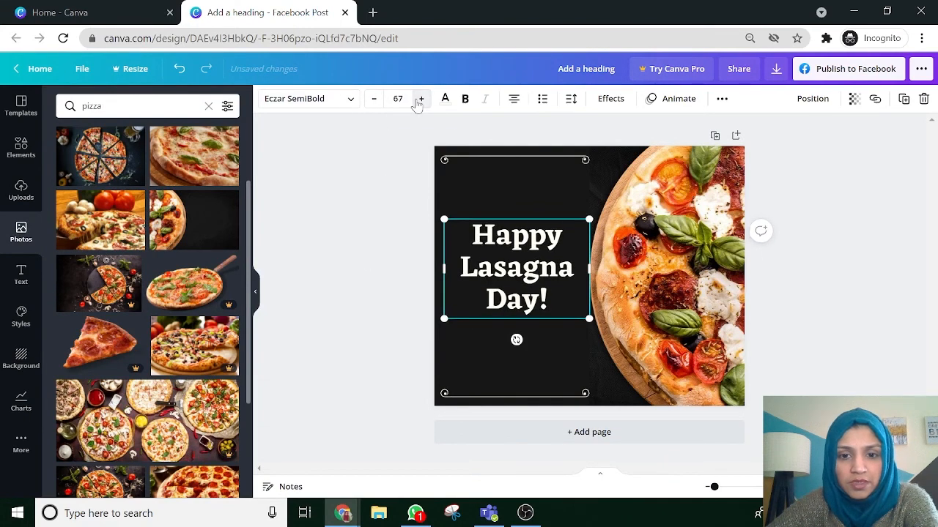
left_click(421, 98)
left_click(421, 98)
left_click(421, 98)
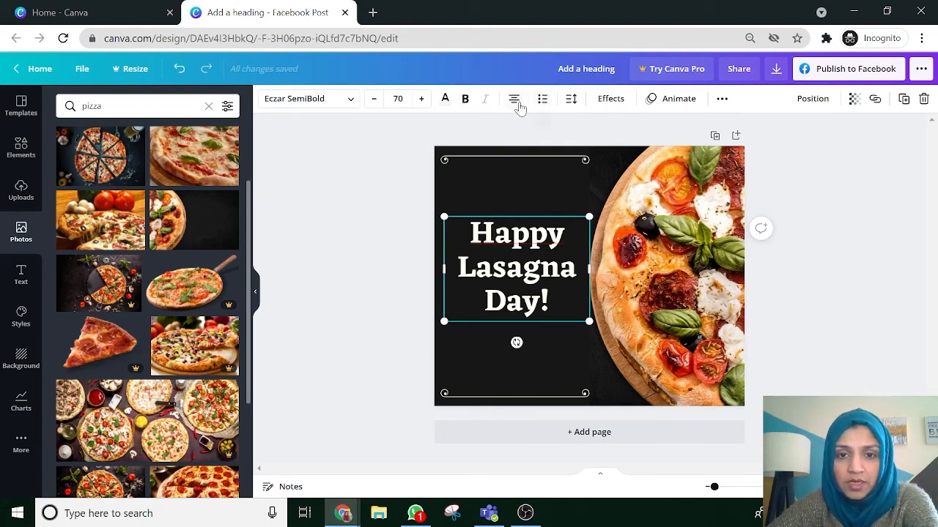
left_click(515, 101)
left_click(515, 102)
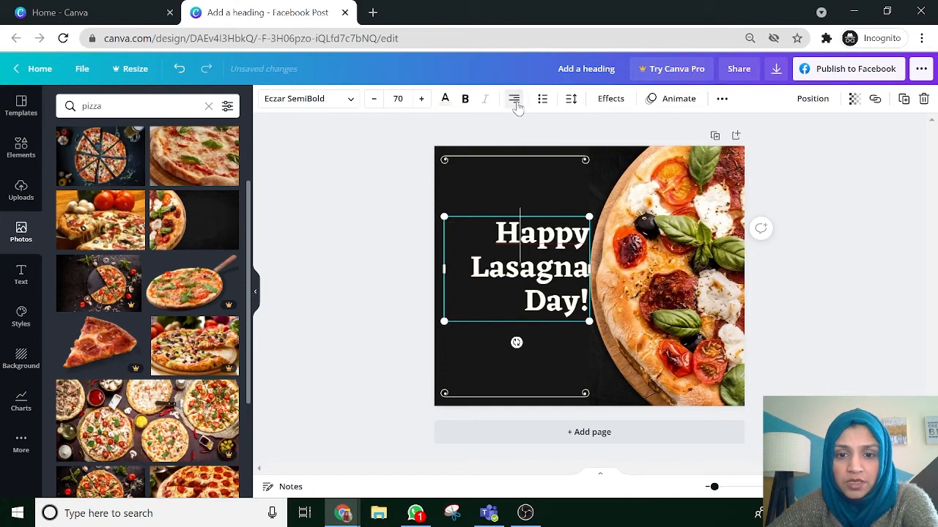
left_click(515, 103)
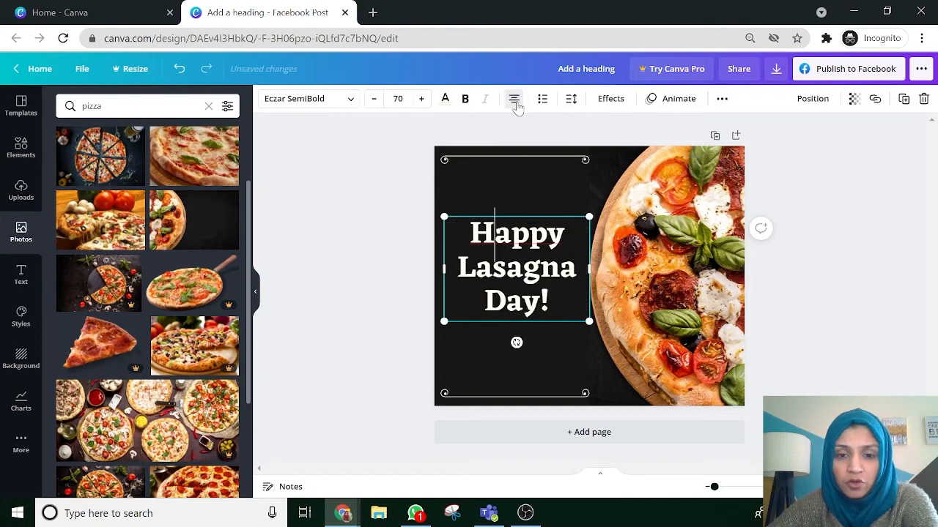
Loosen the heading's spacing slightly, ending with line spacing 1.23.
left_click(571, 102)
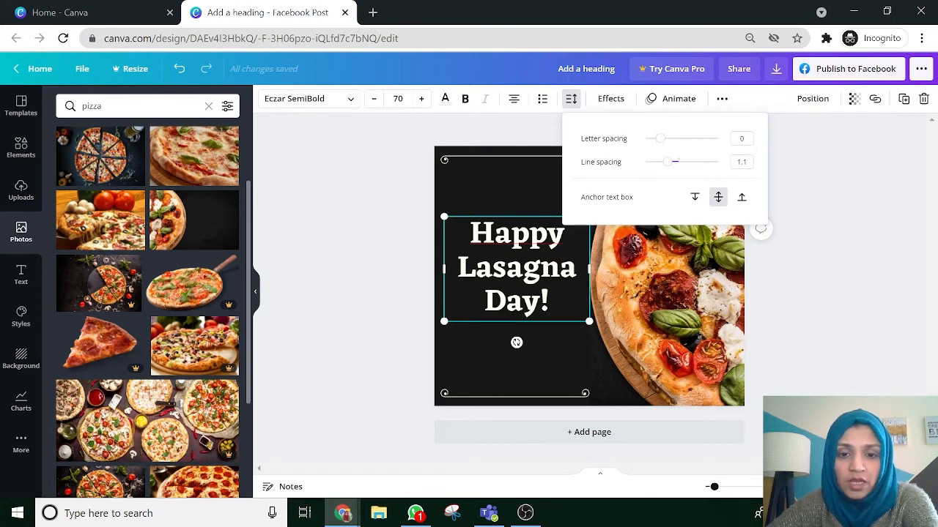
left_click_drag(661, 141, 673, 171)
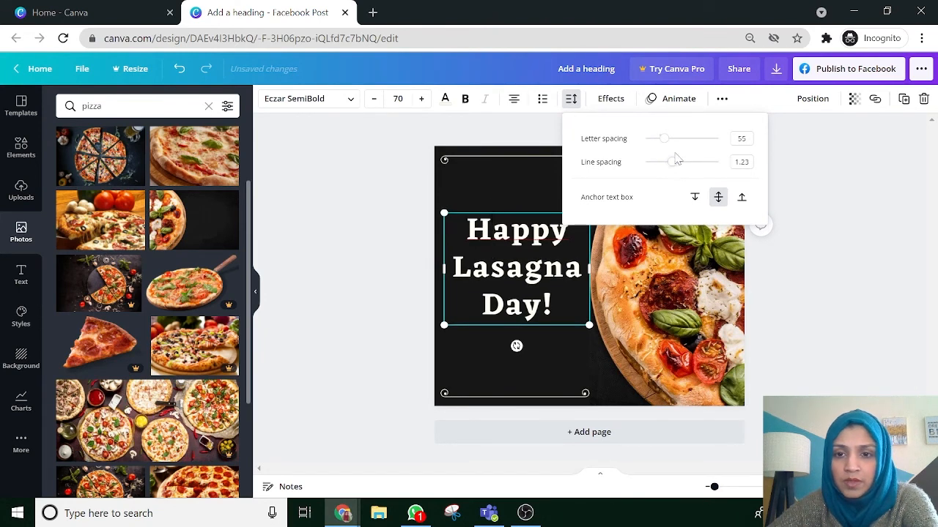
left_click_drag(666, 139, 663, 148)
left_click(348, 259)
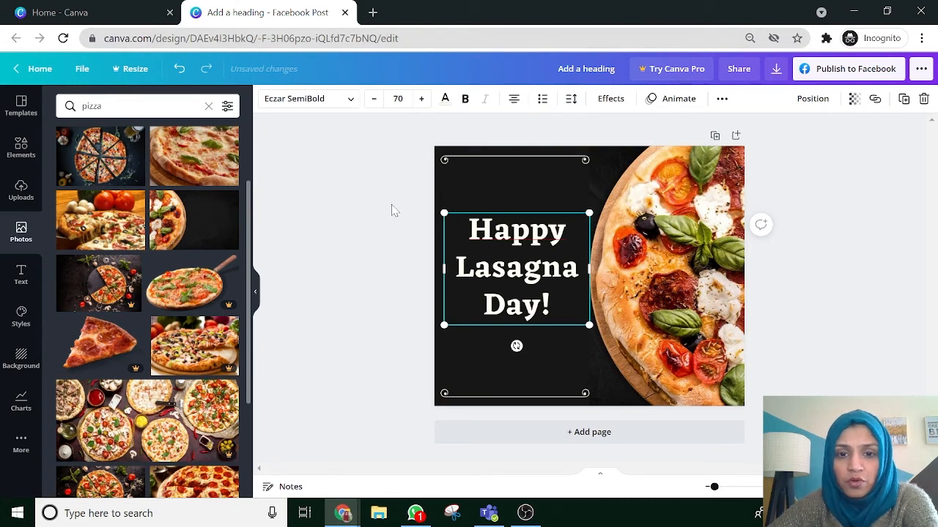
Try Echo, Splice, Lift and Glitch effects on the heading, settling on Neon.
left_click(609, 99)
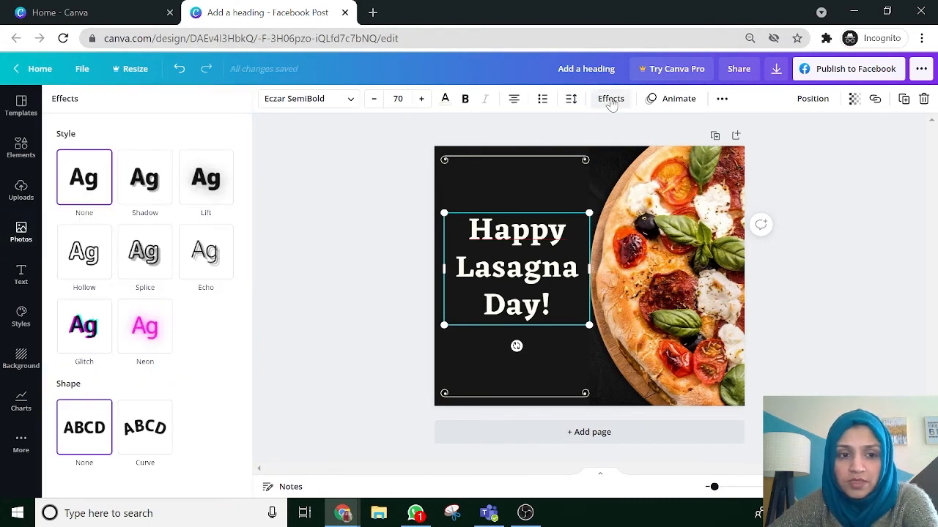
left_click(203, 251)
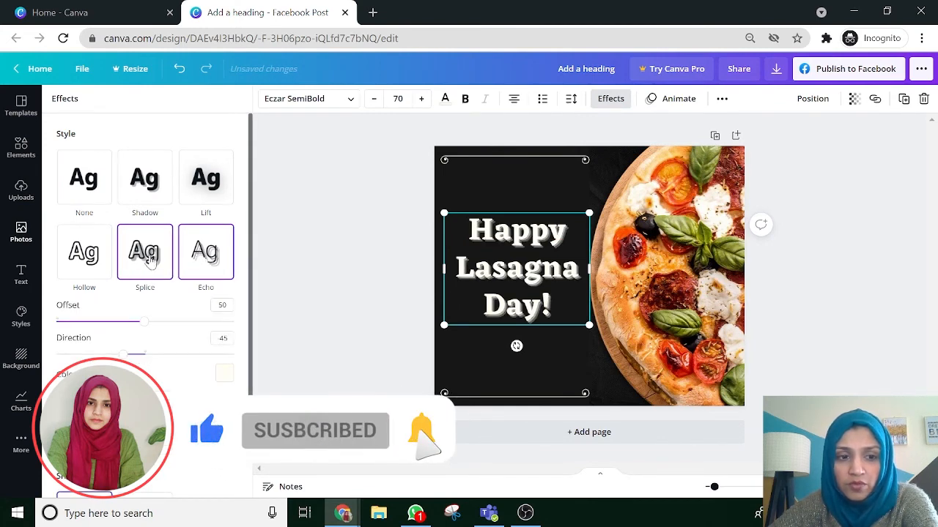
left_click(149, 261)
left_click(205, 199)
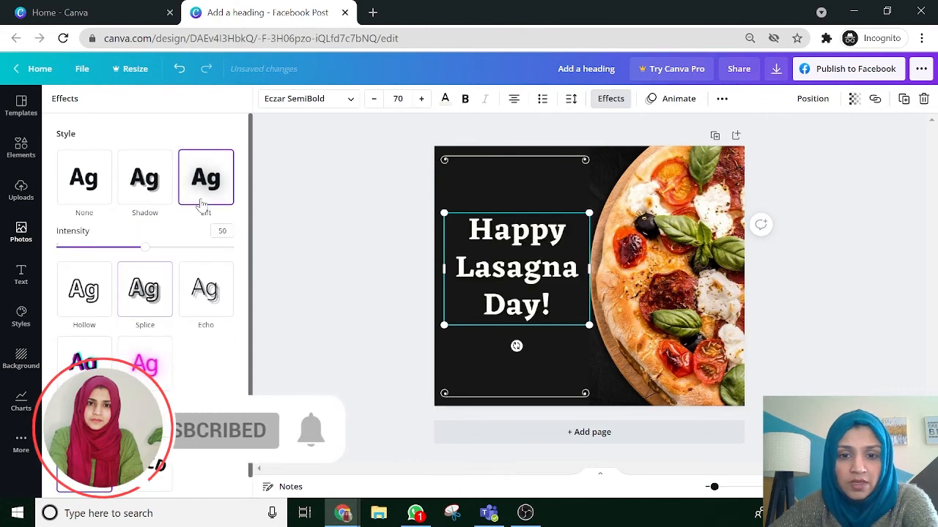
left_click(87, 361)
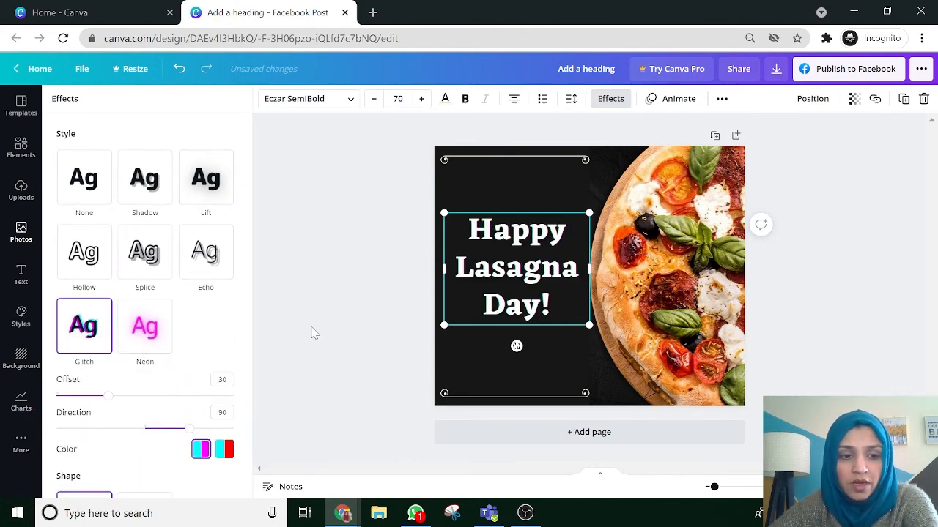
left_click(154, 340)
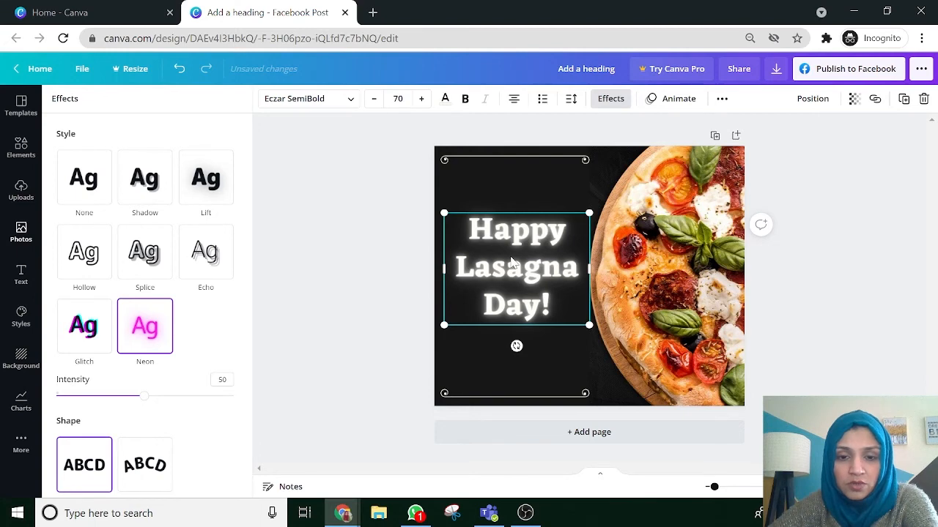
left_click(375, 234)
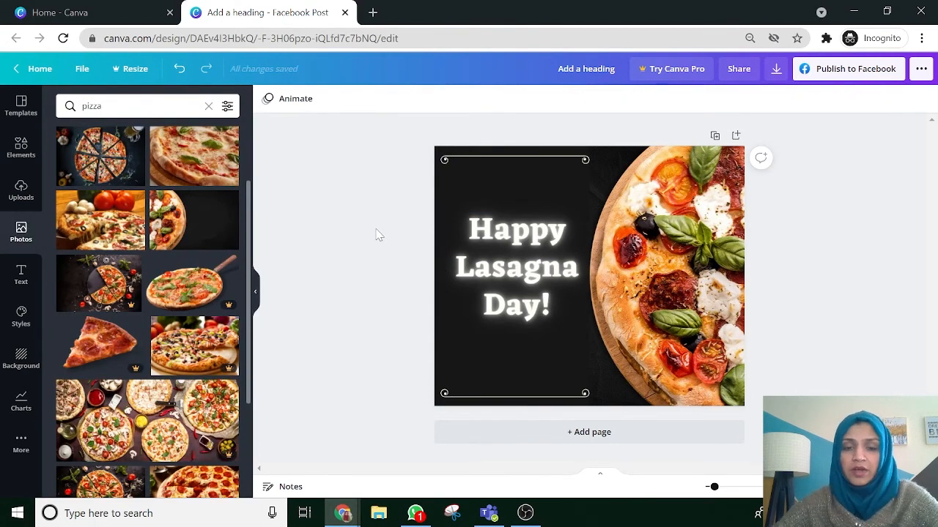
Add the sketched pizza-slice graphic from Elements over the photo and bring up its image effects.
left_click(519, 264)
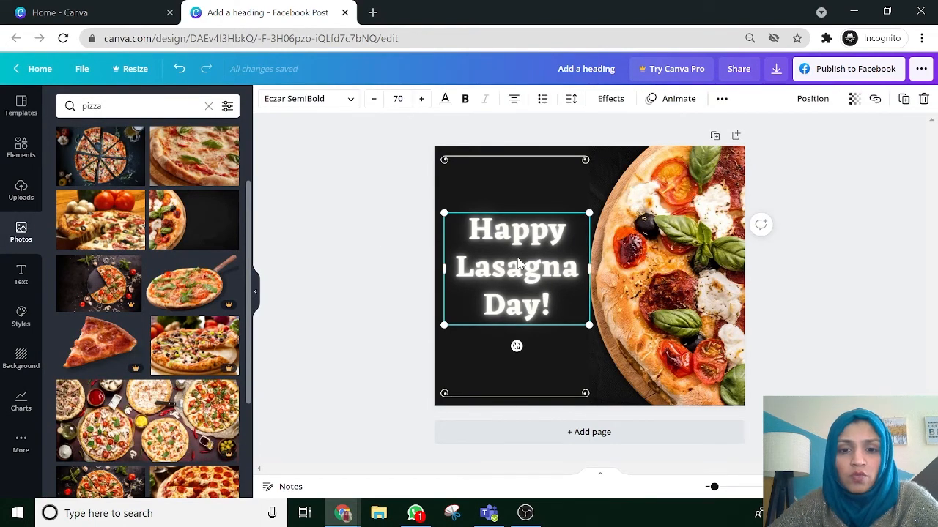
left_click(344, 224)
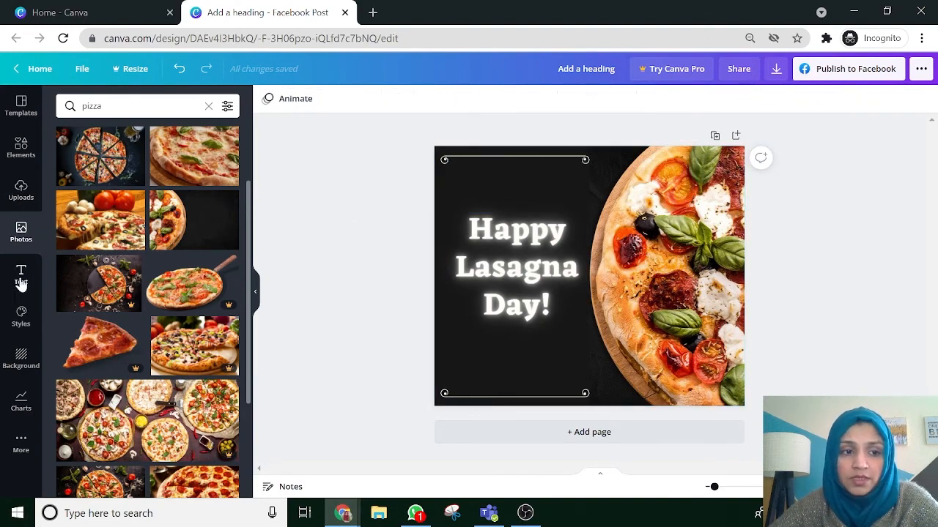
left_click(11, 152)
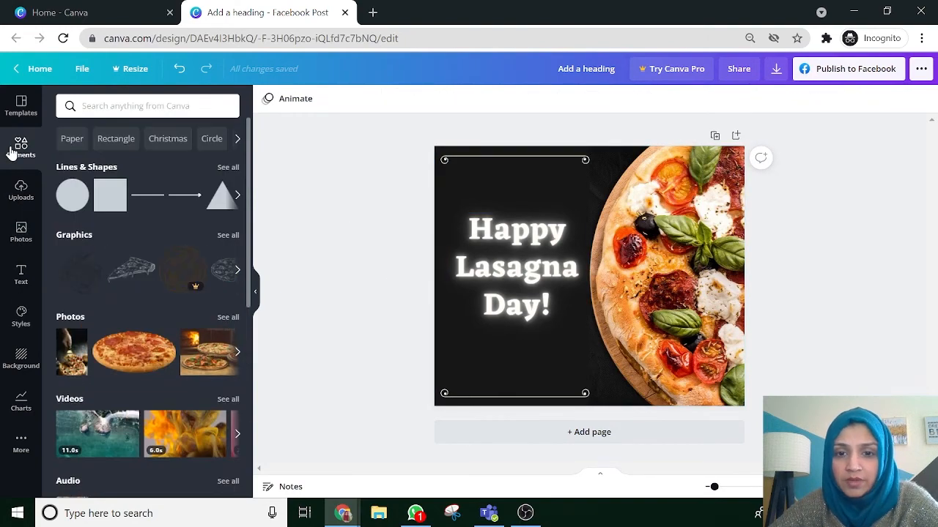
left_click(456, 160)
left_click(468, 396)
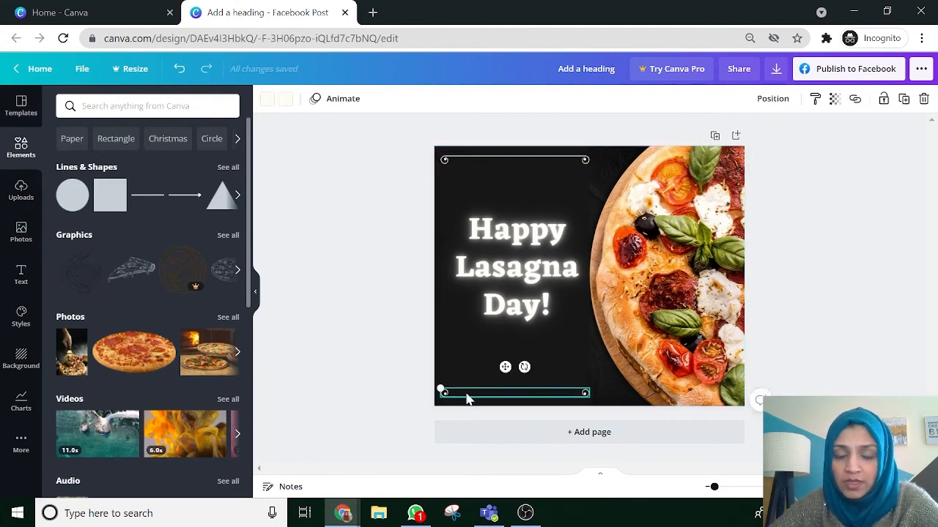
left_click(270, 242)
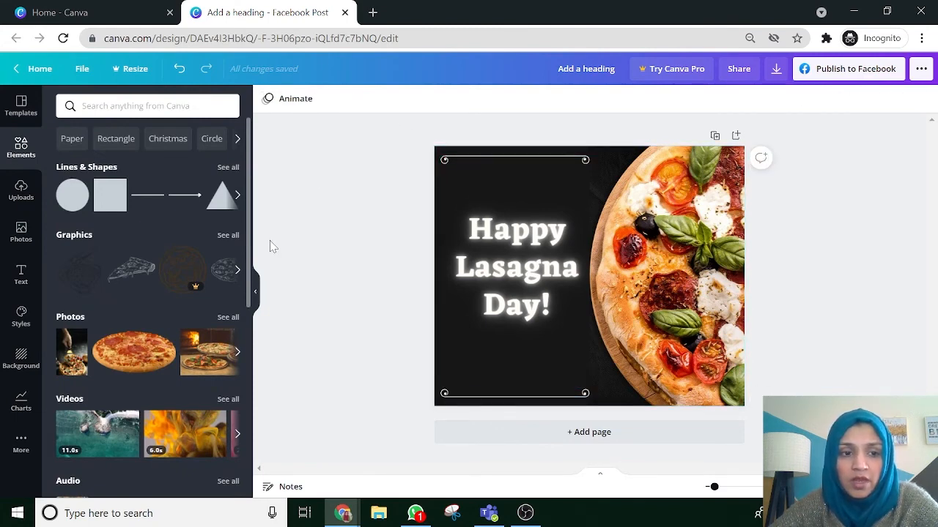
left_click(132, 271)
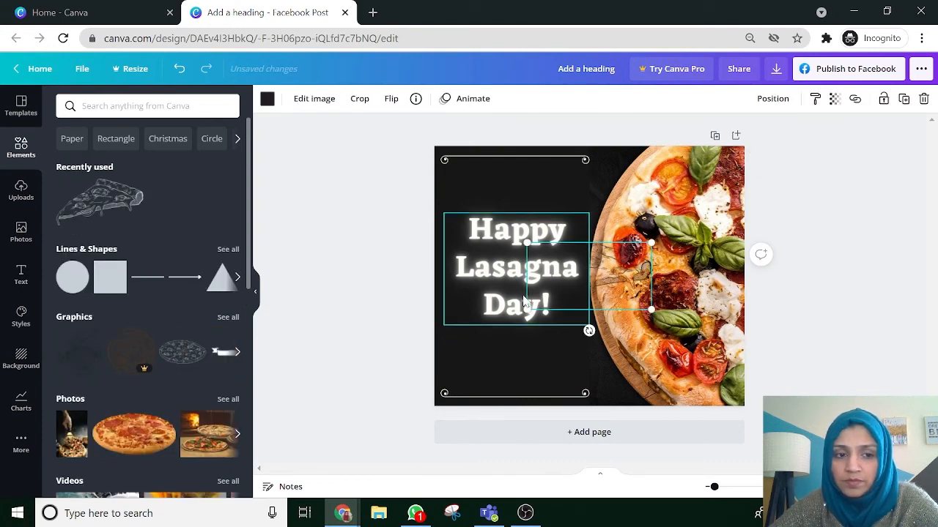
left_click_drag(585, 288, 637, 313)
left_click(617, 286)
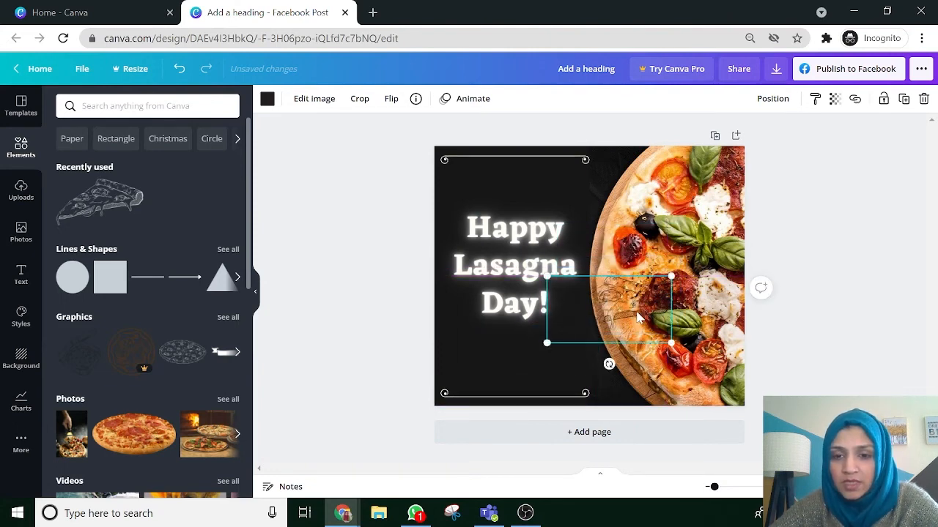
left_click(303, 102)
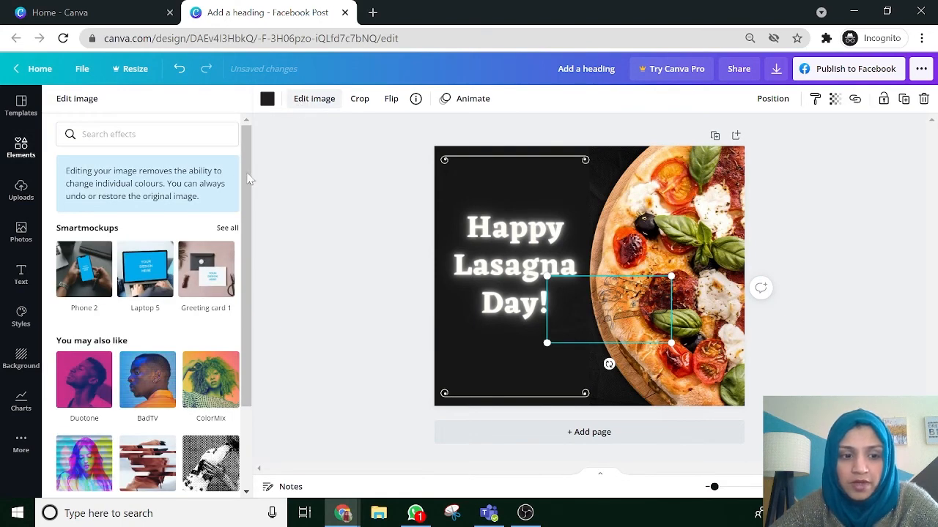
Try Cherry, Pop and Violet duotones on the pizza graphic, moving it below Day!
left_click(87, 382)
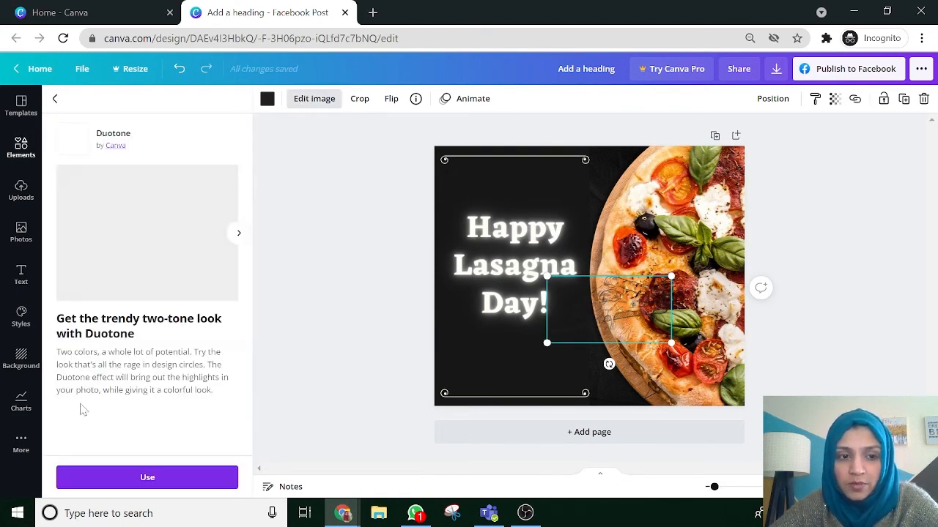
left_click(128, 480)
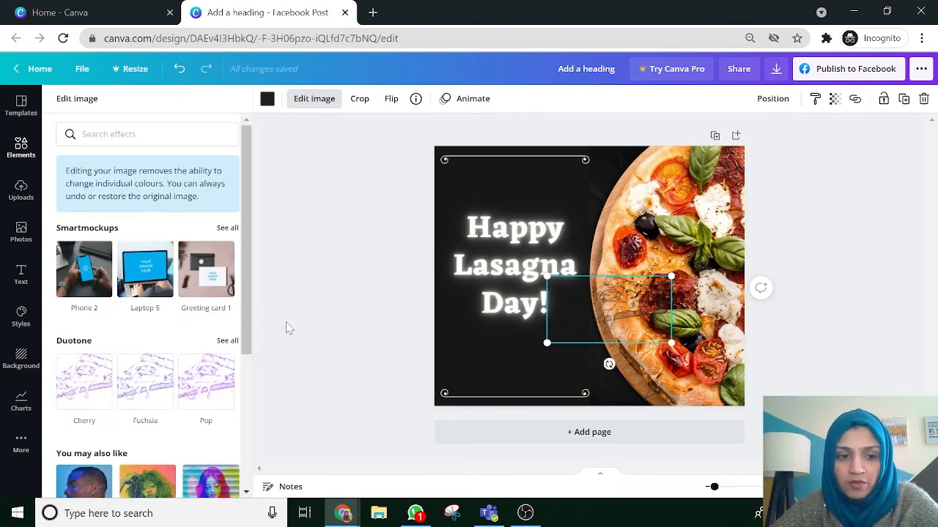
left_click(101, 384)
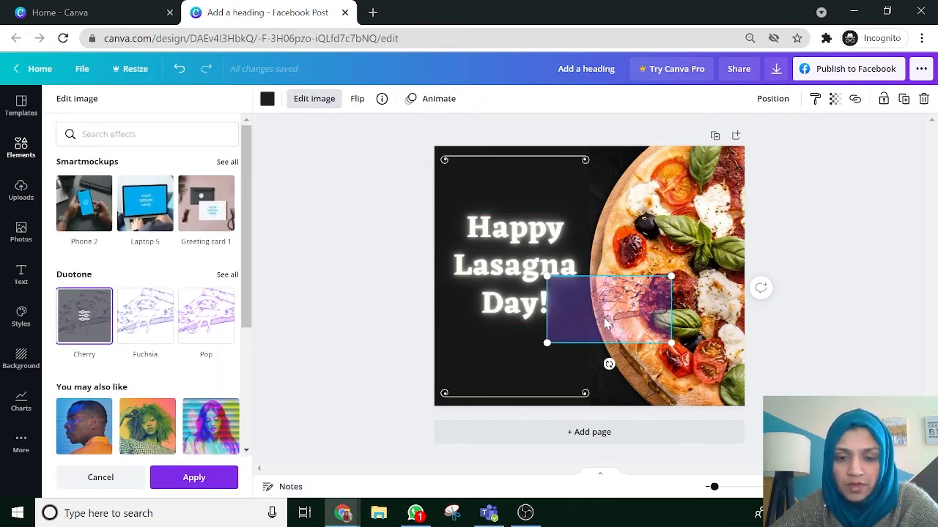
left_click_drag(586, 329, 505, 374)
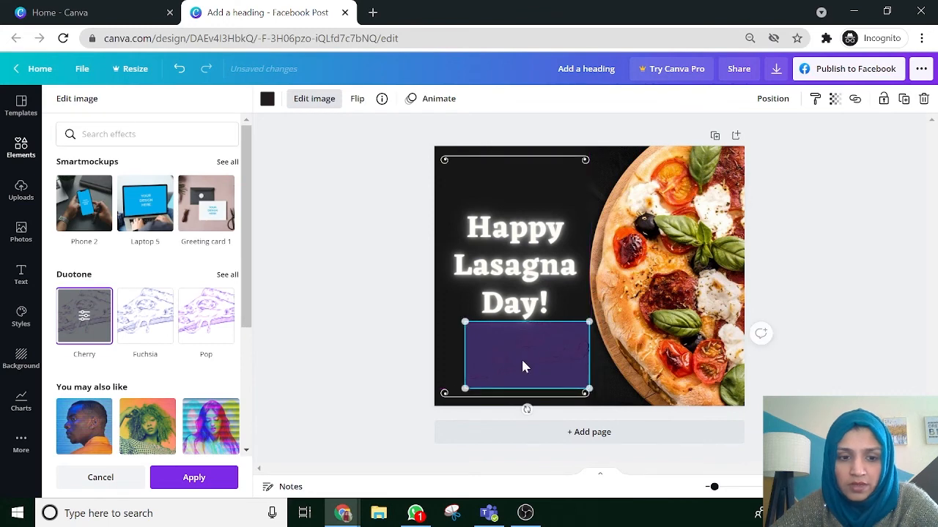
left_click(197, 325)
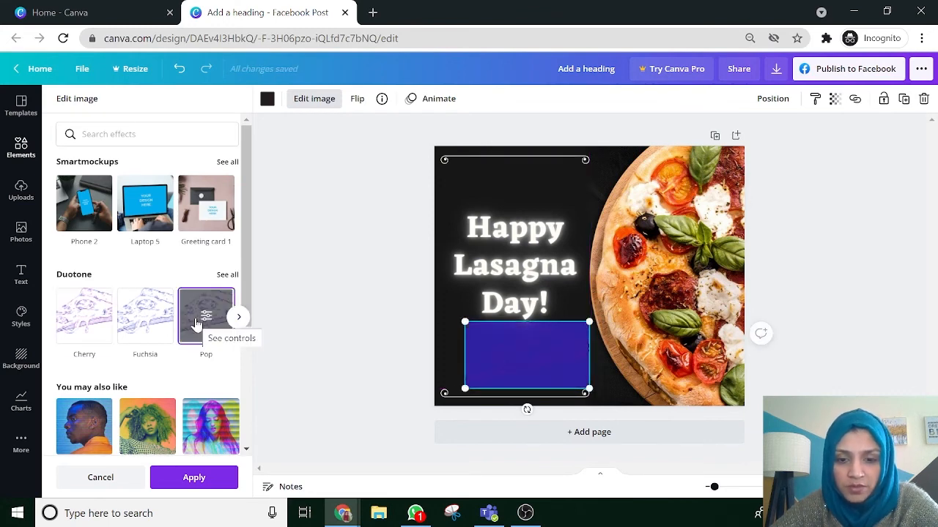
left_click(238, 319)
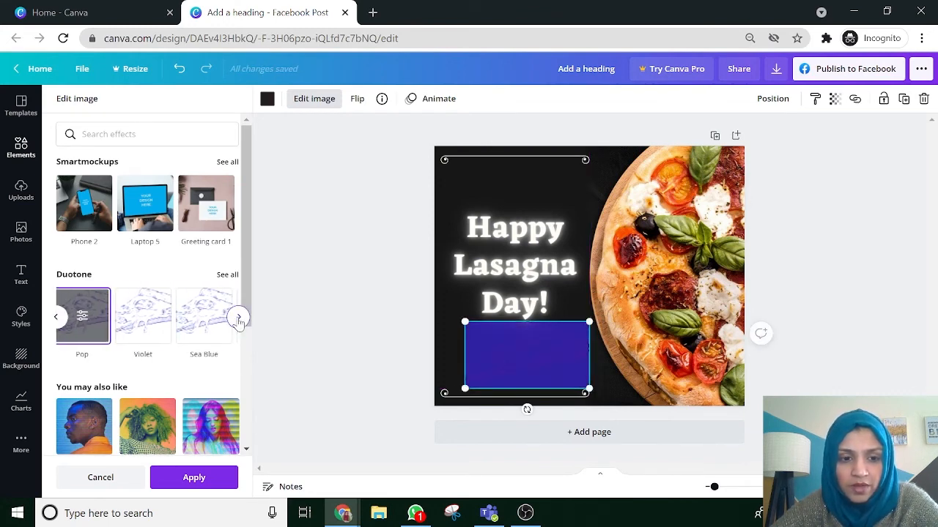
left_click(163, 333)
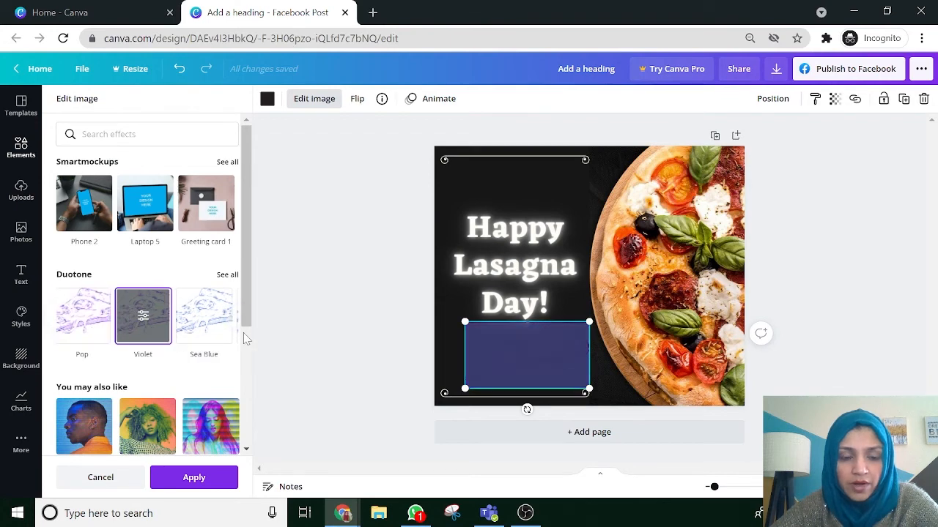
left_click_drag(247, 324, 247, 433)
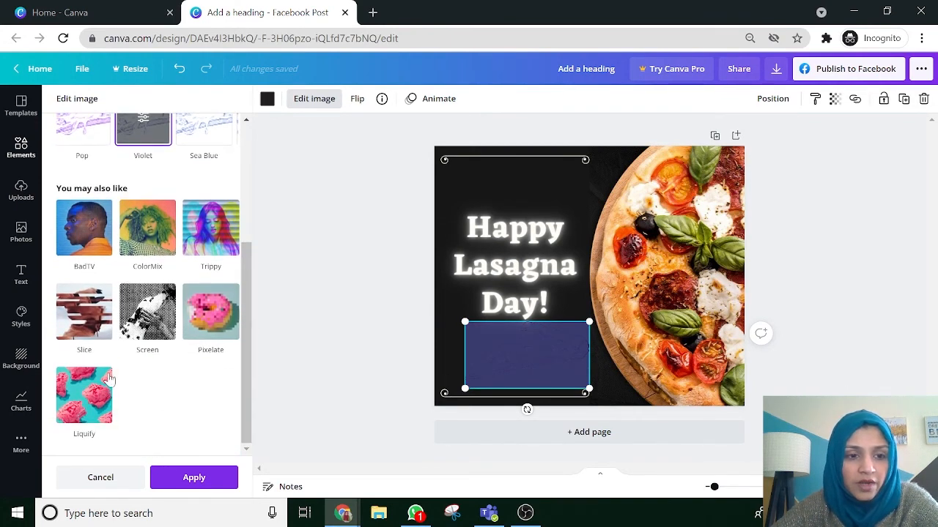
Try the Arctic and Amethyst ColorMix effects on the graphic.
left_click(146, 229)
left_click(150, 448)
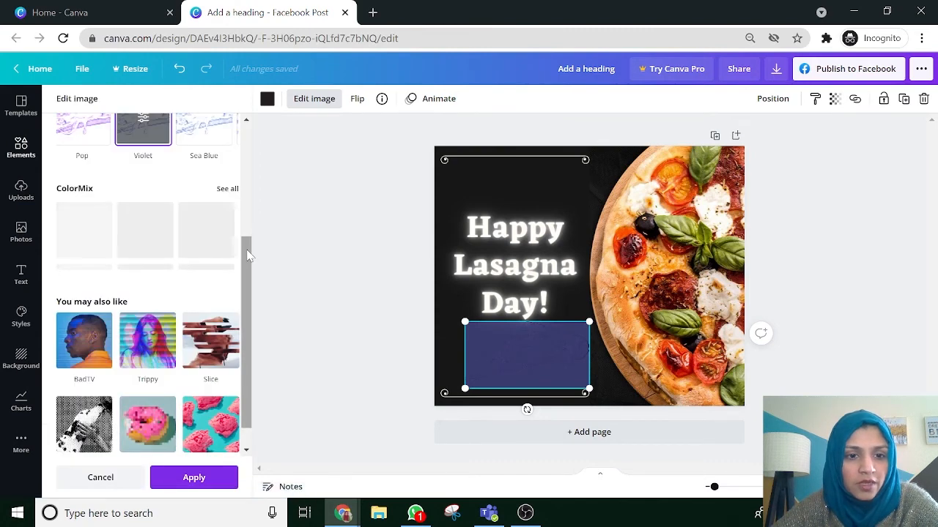
scroll(249, 242, "up", 1)
left_click(233, 217)
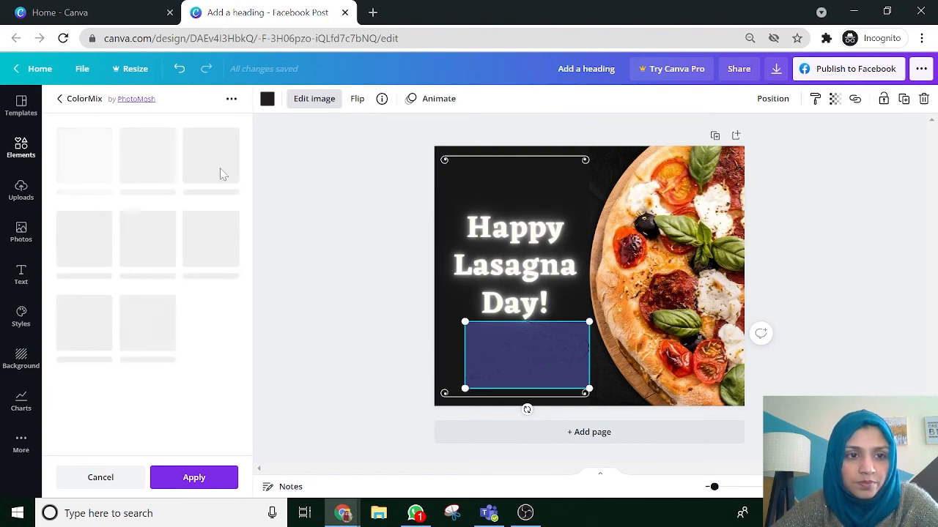
left_click(60, 99)
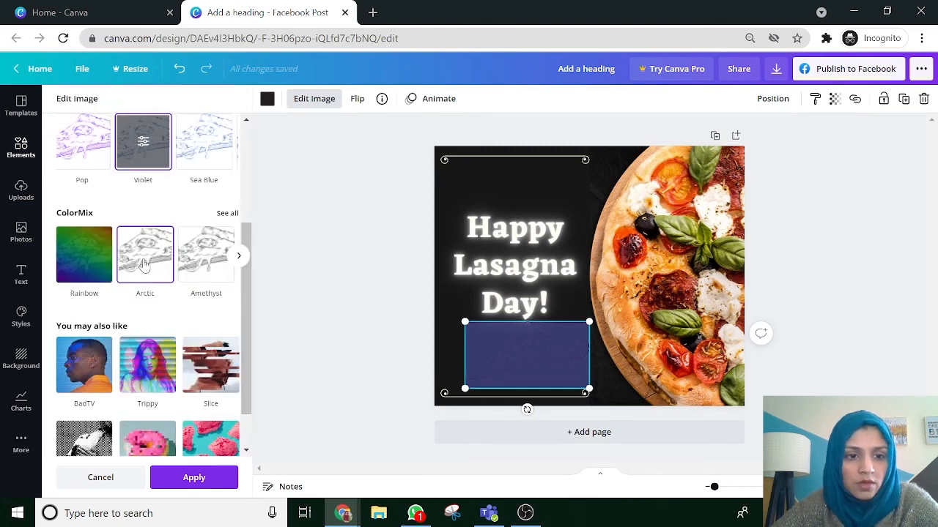
left_click(145, 266)
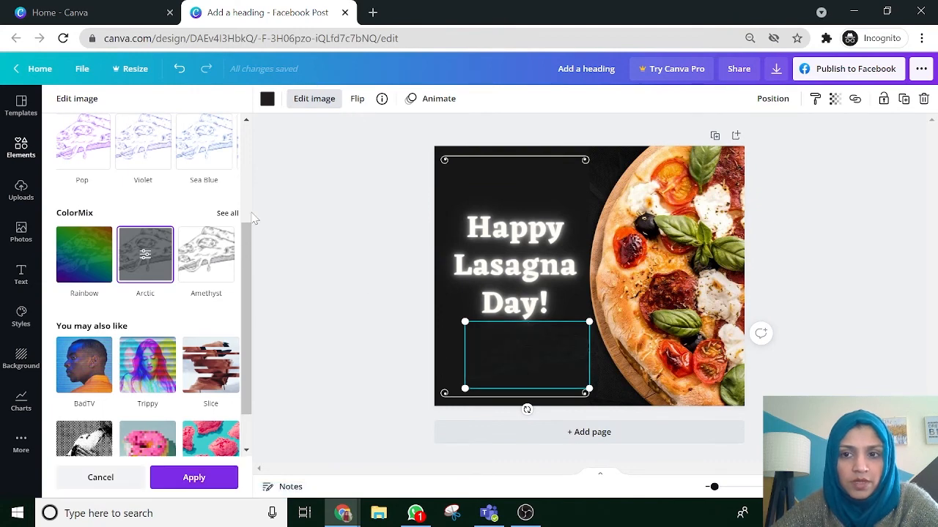
left_click(218, 261)
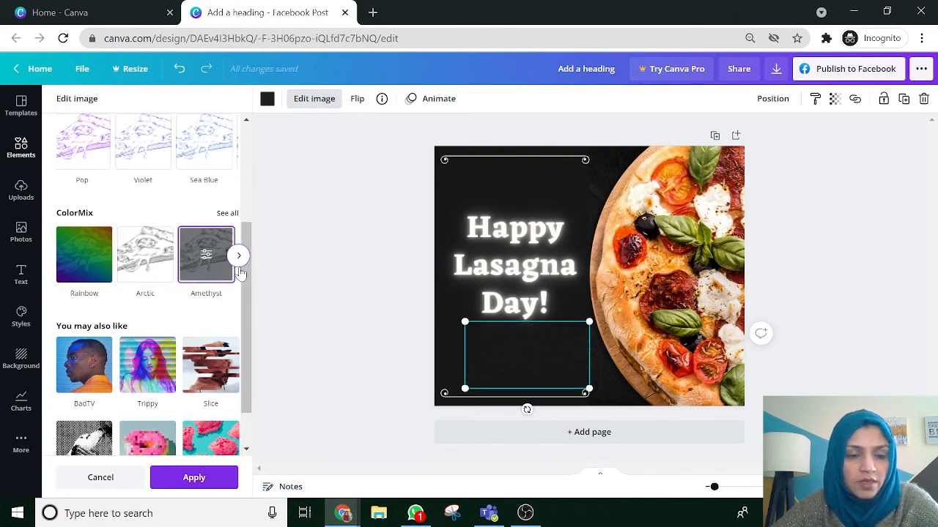
left_click(237, 254)
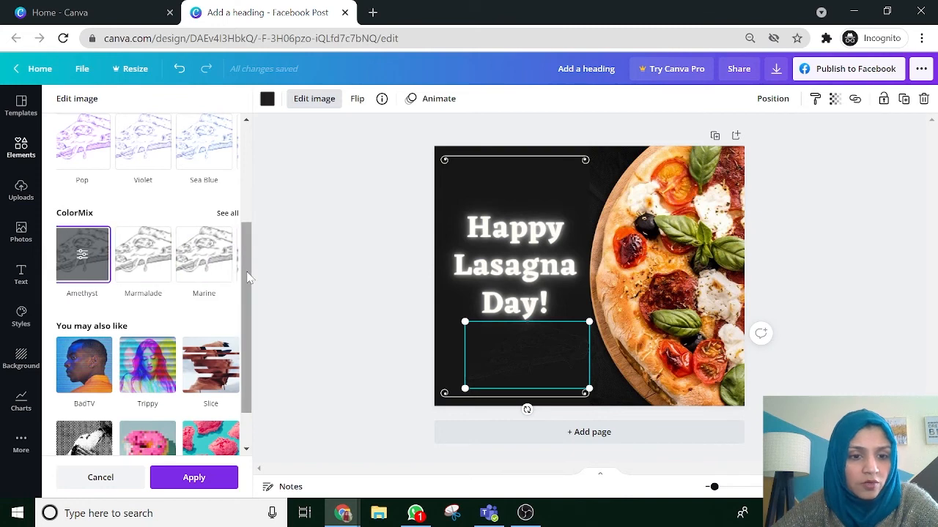
Preview the Amber duotone, then delete the pizza-slice graphic.
scroll(240, 271, "up", 3)
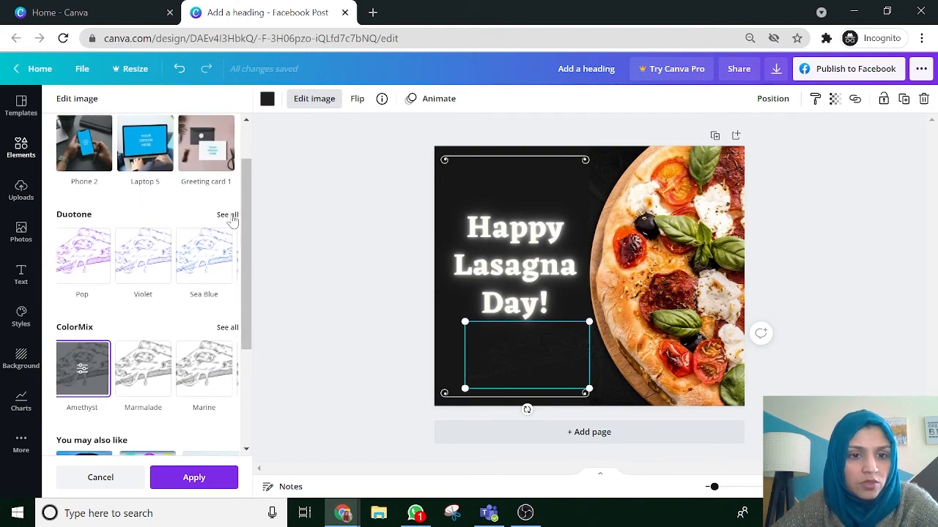
left_click(229, 215)
left_click(197, 343)
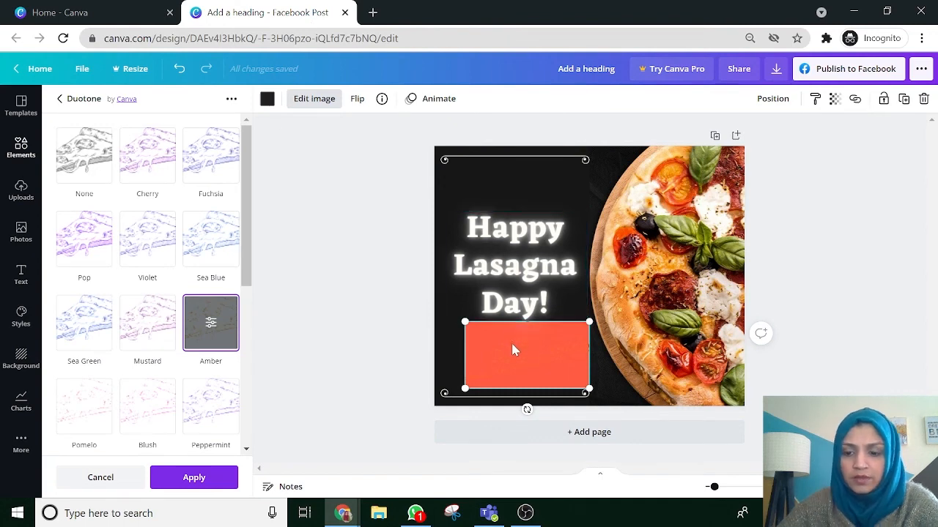
key("Delete")
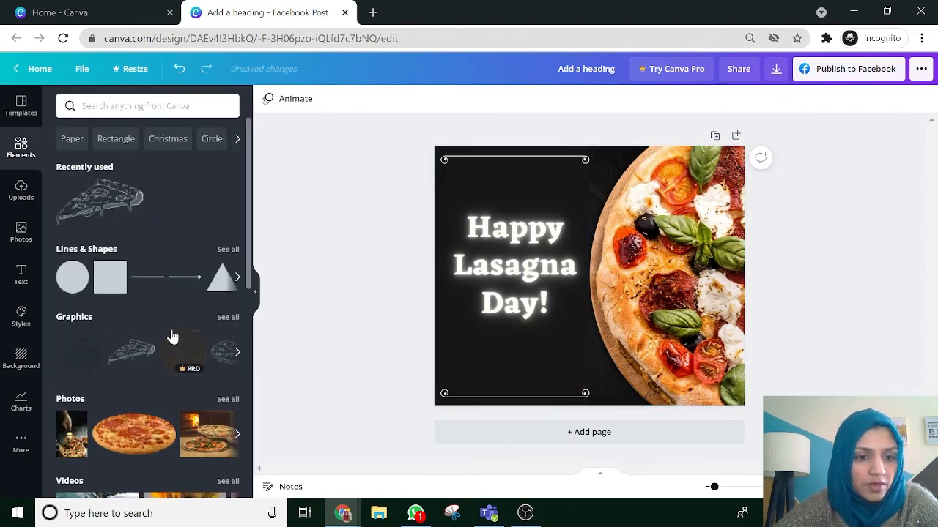
left_click_drag(250, 178, 250, 257)
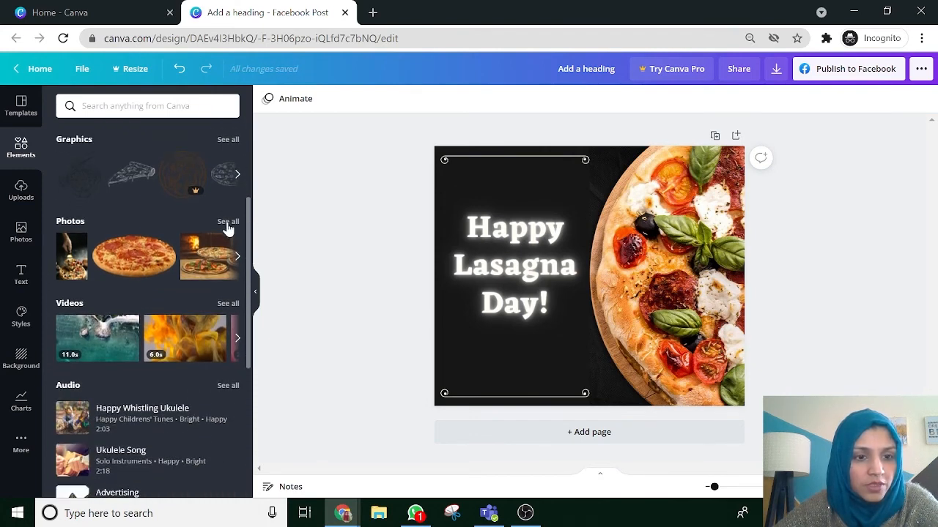
left_click_drag(248, 224, 249, 159)
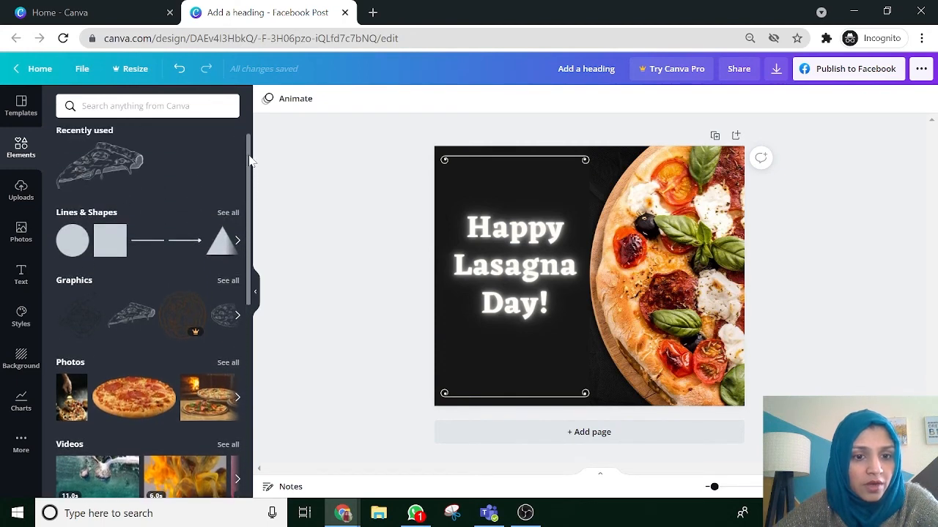
left_click(227, 282)
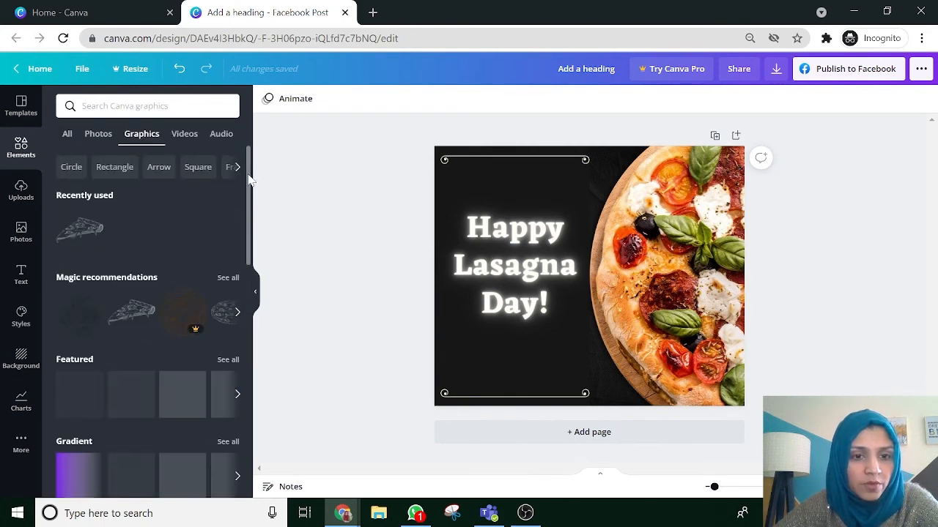
left_click_drag(249, 178, 248, 239)
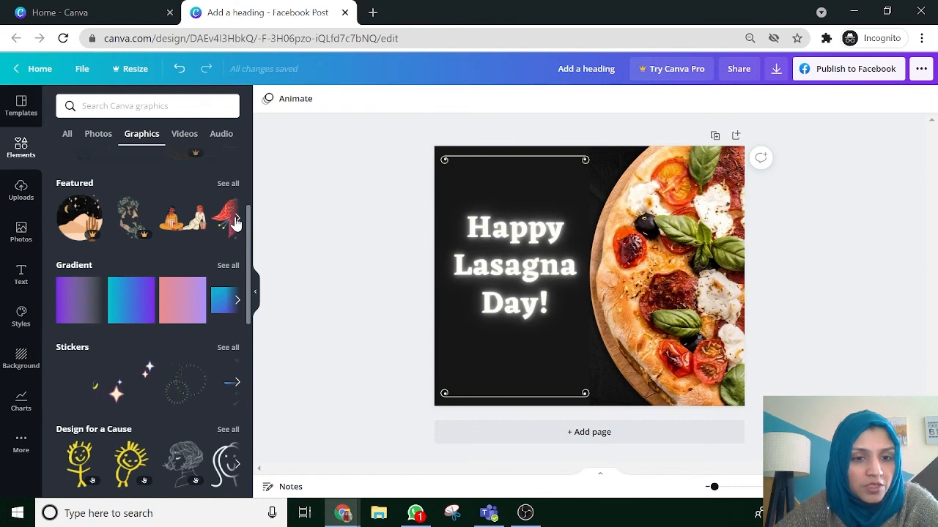
left_click(236, 221)
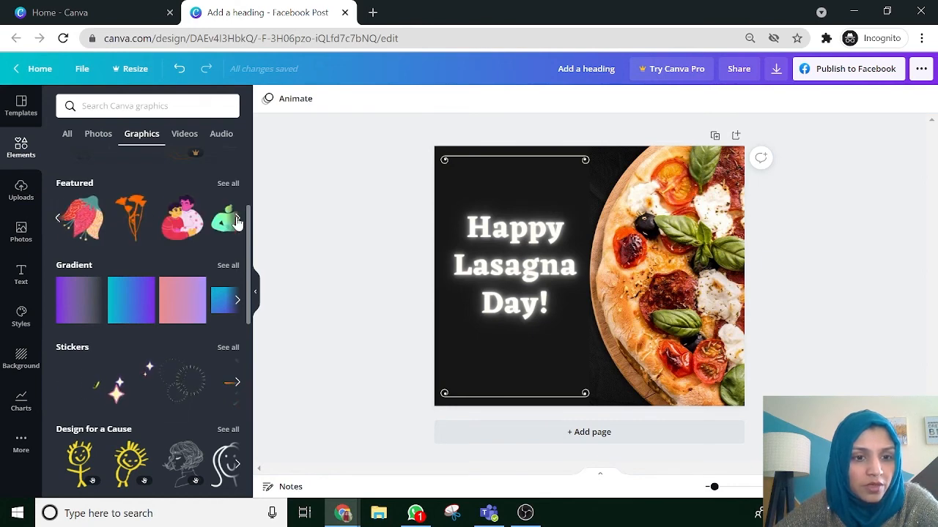
left_click(237, 221)
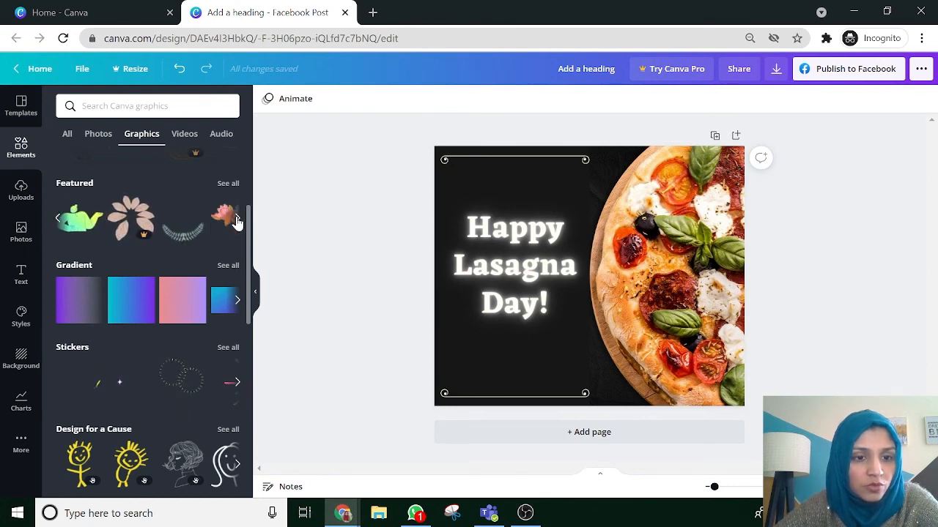
left_click(237, 220)
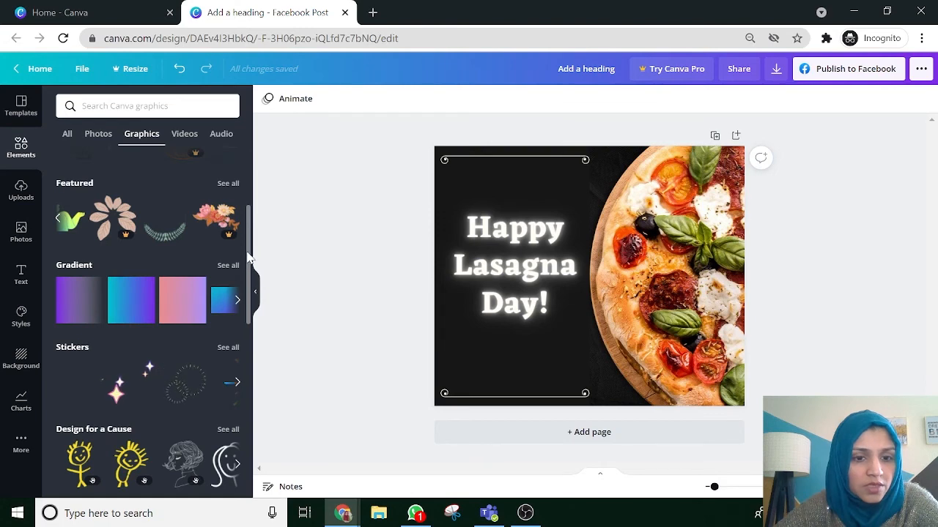
scroll(247, 271, "down", 1)
scroll(247, 289, "down", 2)
mouse_move(68, 260)
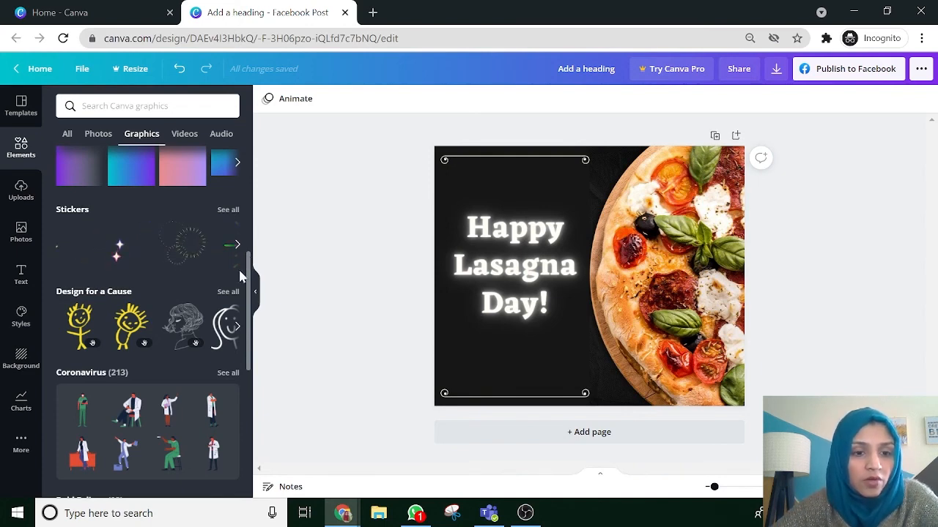
left_click_drag(249, 293, 258, 454)
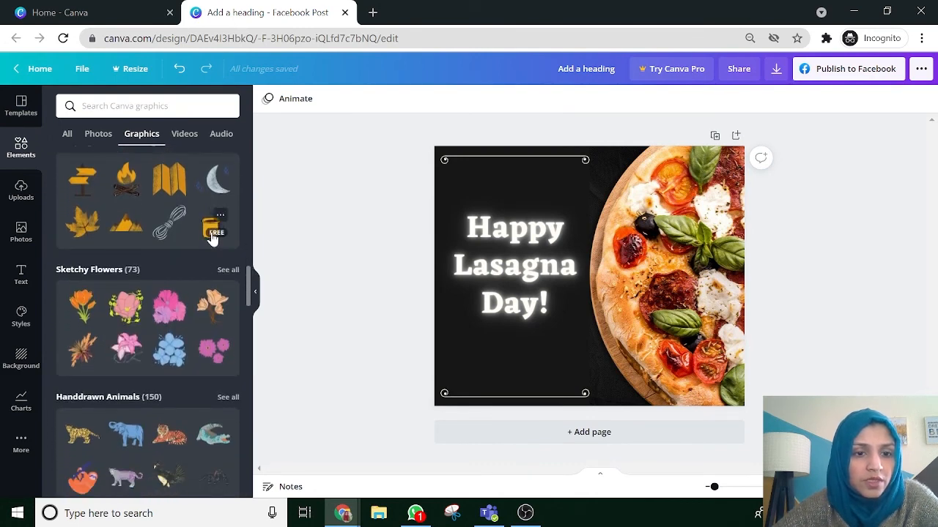
mouse_move(252, 293)
left_mouse_down()
mouse_move(264, 450)
mouse_move(243, 141)
left_mouse_up()
left_click(152, 107)
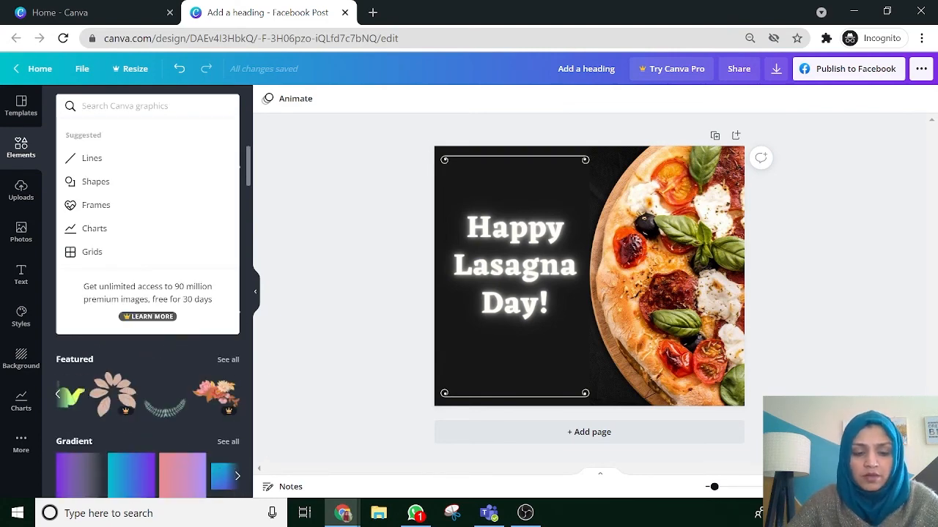
Add the orange plate-and-cutlery graphic from a 'restaurant' search, shrunk and centred below the heading.
type("restaurant")
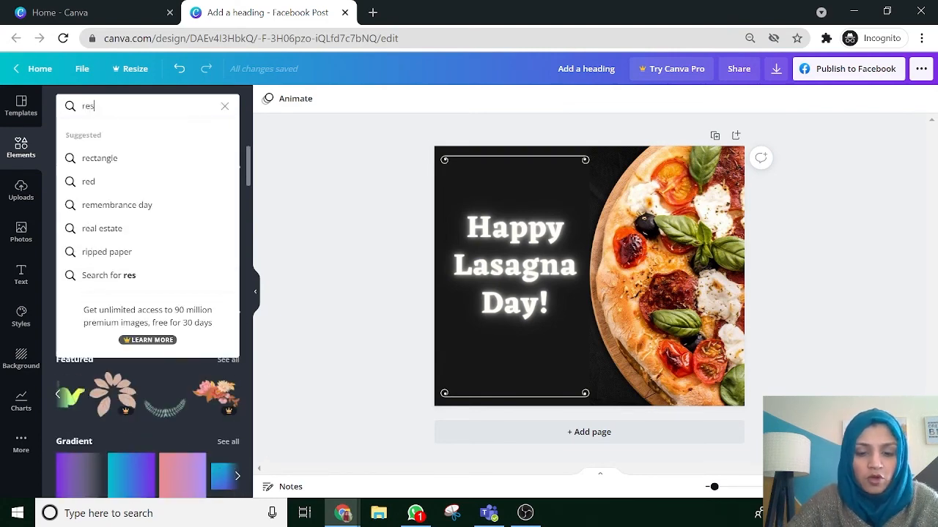
key("Return")
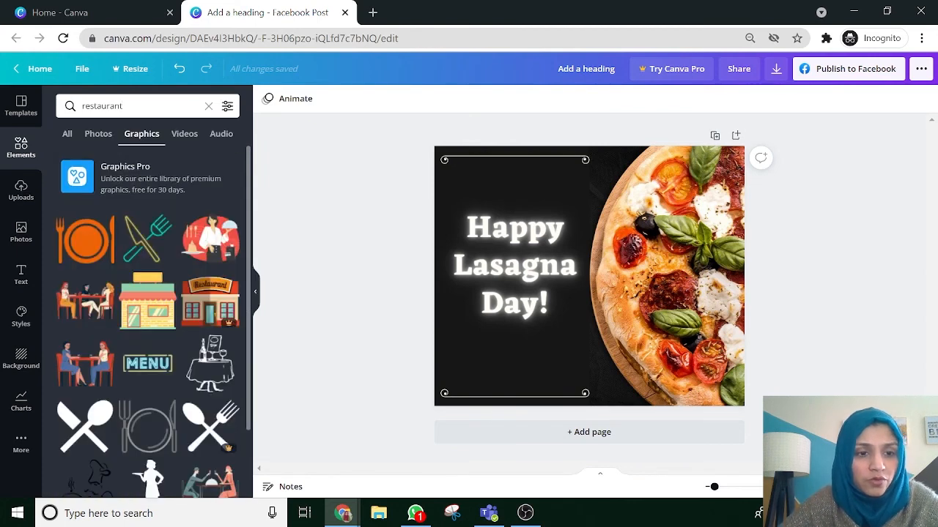
left_click(88, 236)
left_click_drag(500, 269, 498, 230)
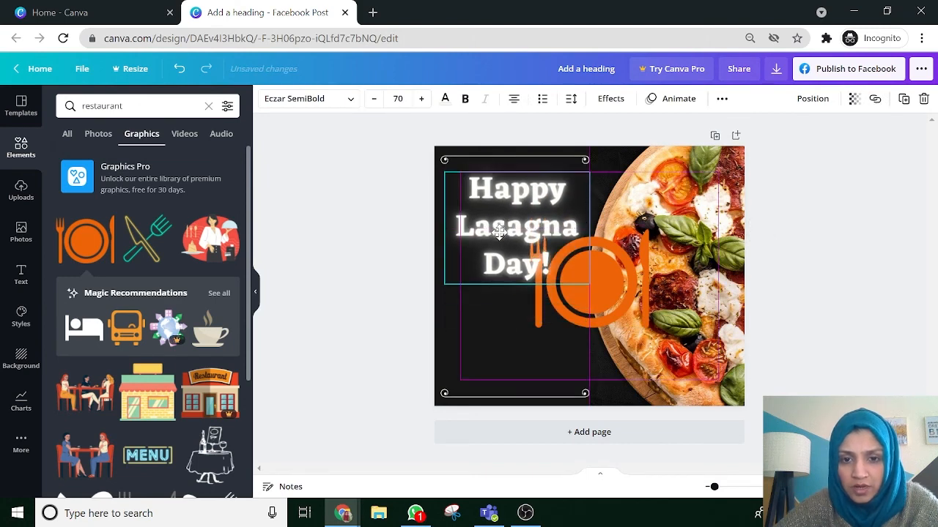
left_click_drag(605, 302, 544, 367)
left_click_drag(586, 286, 519, 344)
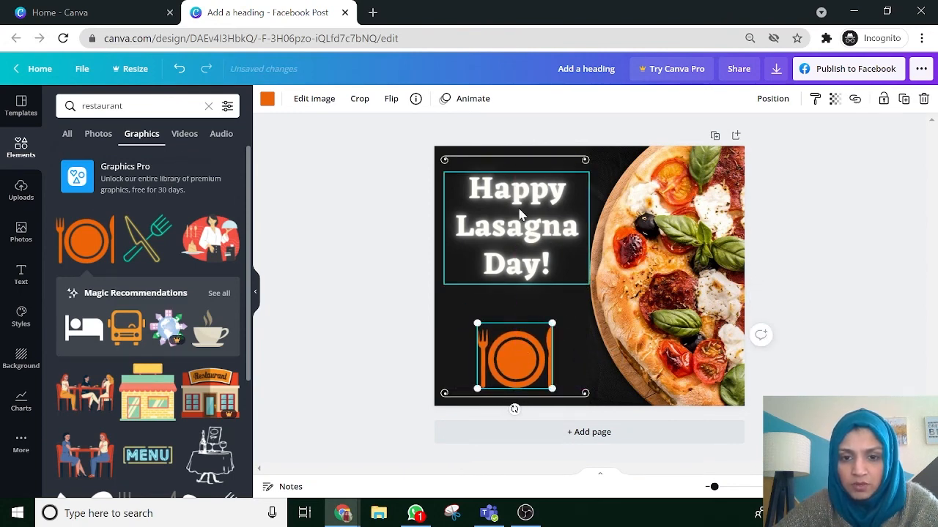
left_click_drag(520, 213, 518, 228)
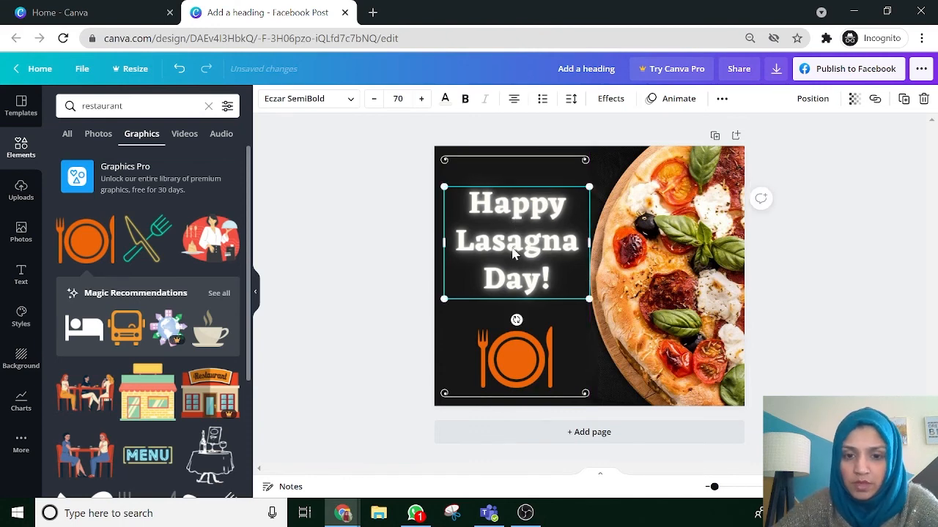
Replace 'Lasagna' with 'Pizza' in the heading and nudge the plate graphic up beneath it.
double_click(515, 252)
double_click(516, 249)
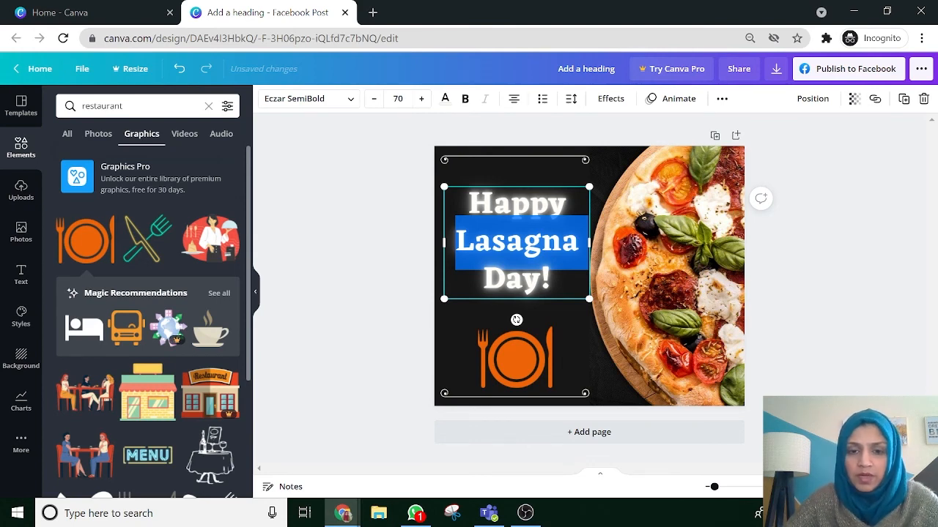
type("Pizza")
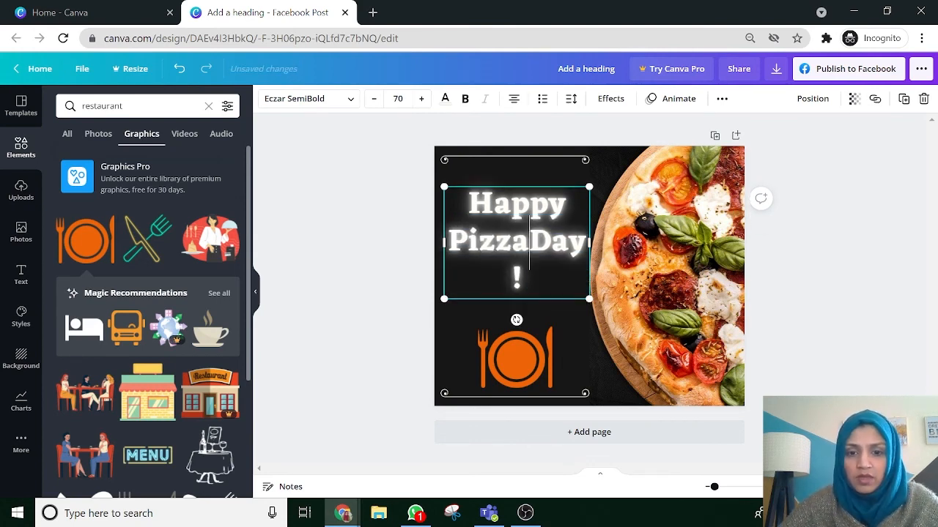
left_click(367, 241)
left_click_drag(510, 368, 507, 357)
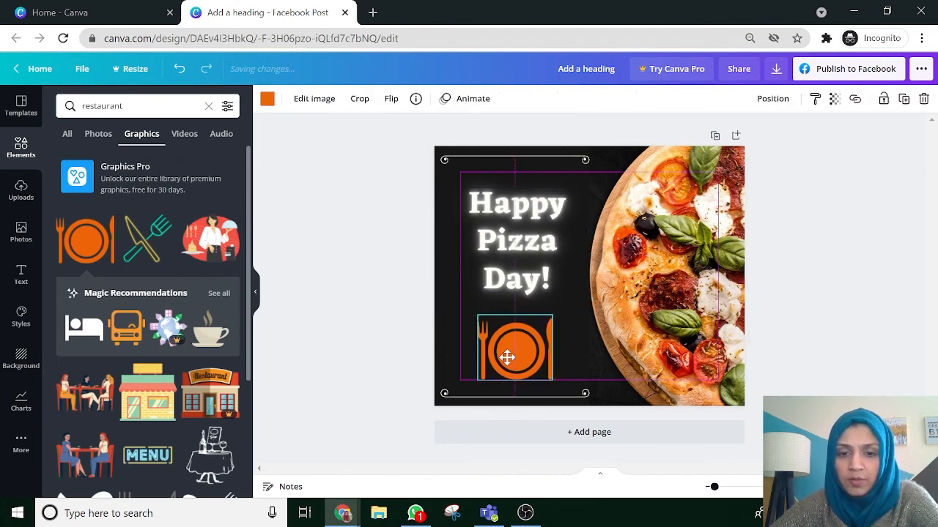
left_click(318, 309)
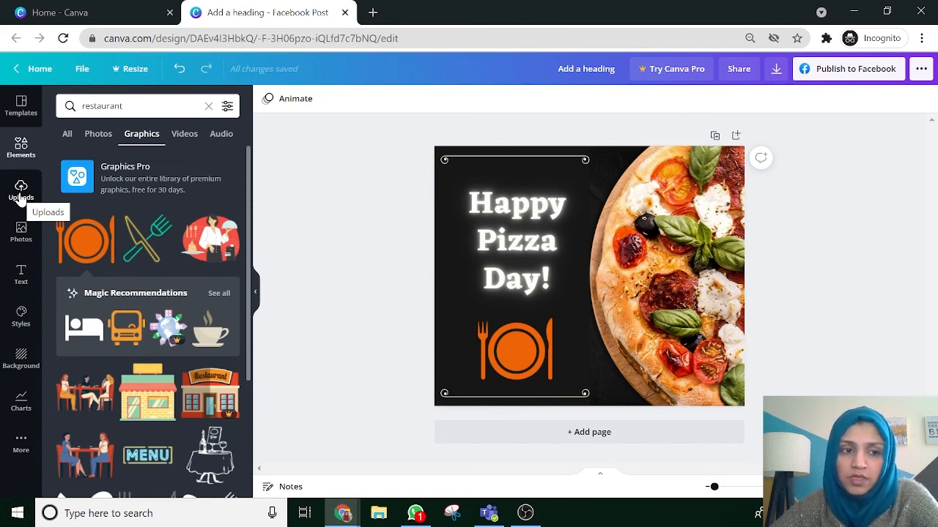
Browse Uploads and the pizza photo search results without changing the design.
left_click(21, 195)
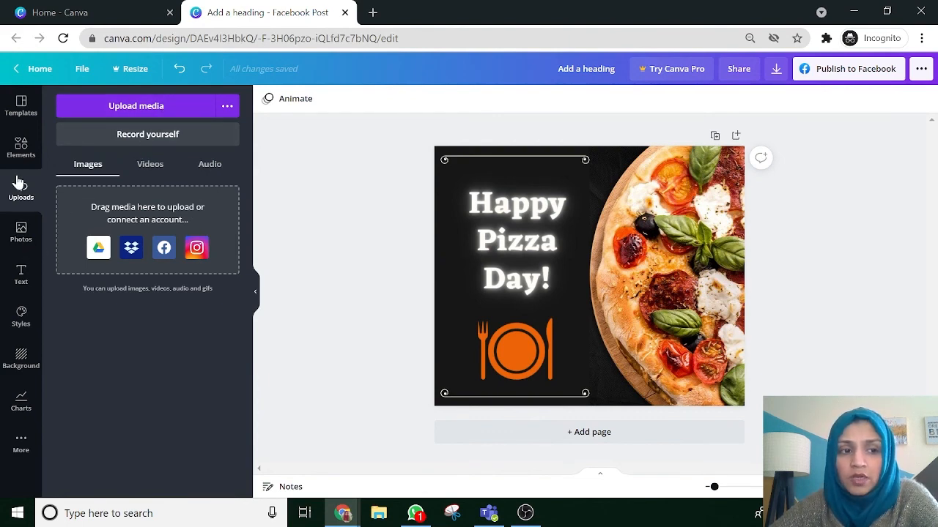
left_click(20, 233)
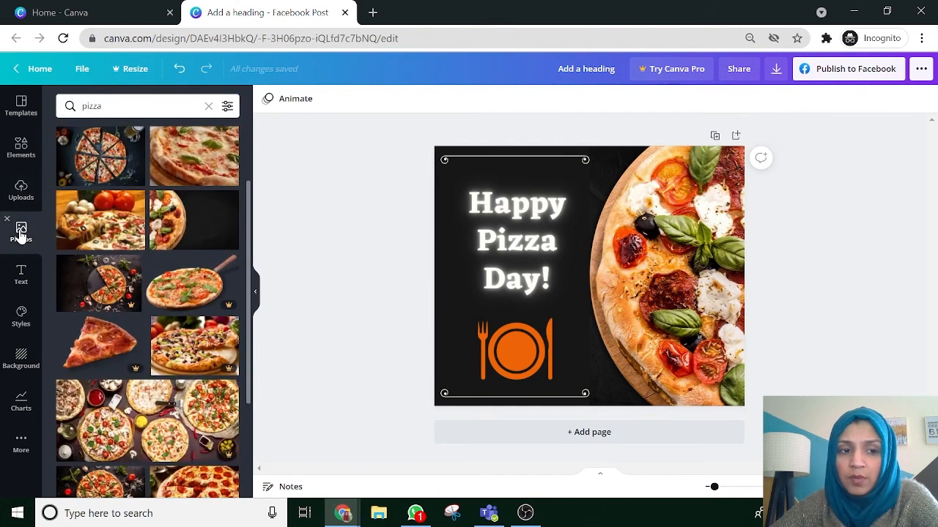
left_click(504, 294)
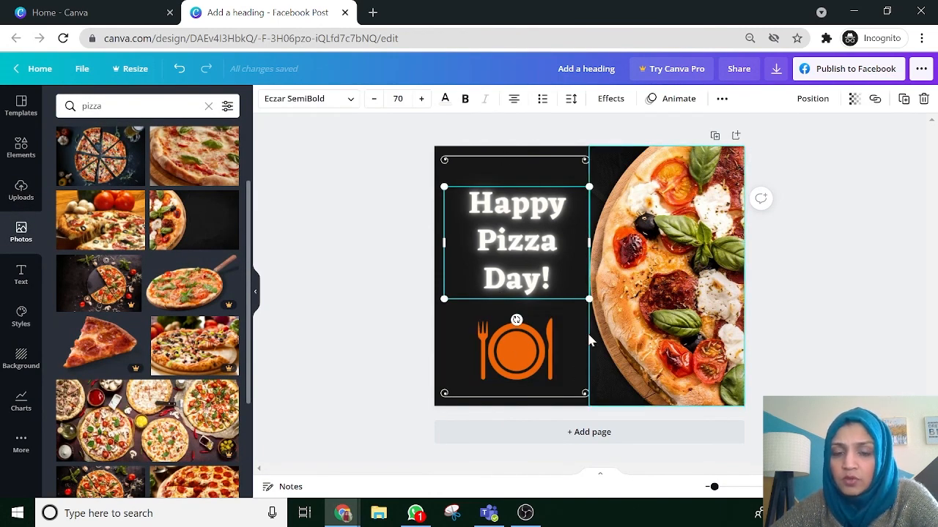
left_click(850, 271)
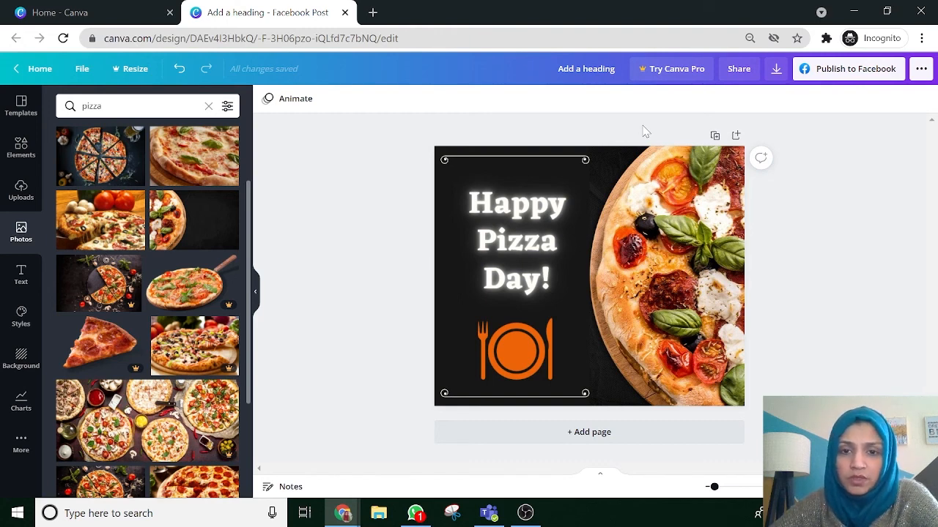
Rename the design to 'pizza day'.
left_click(593, 68)
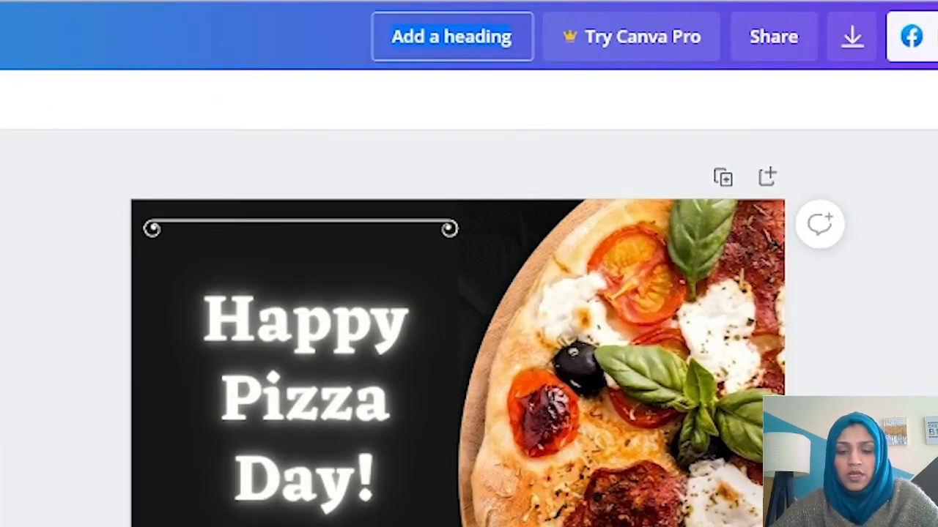
type("pizza day")
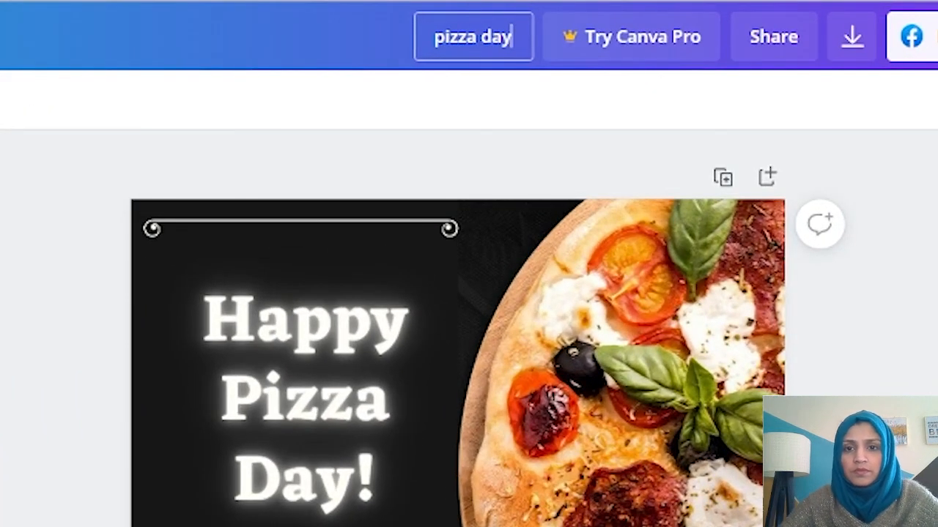
left_click(501, 140)
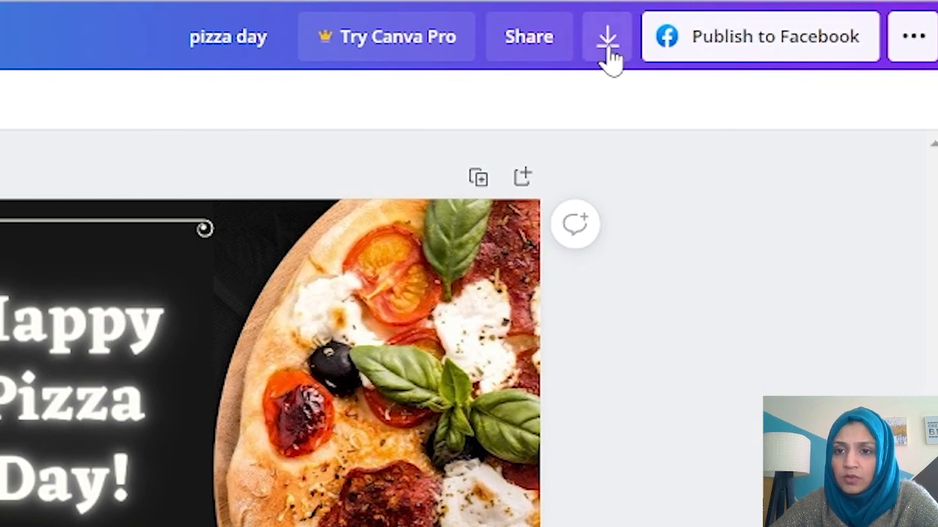
Download the design as a PNG file.
left_click(852, 42)
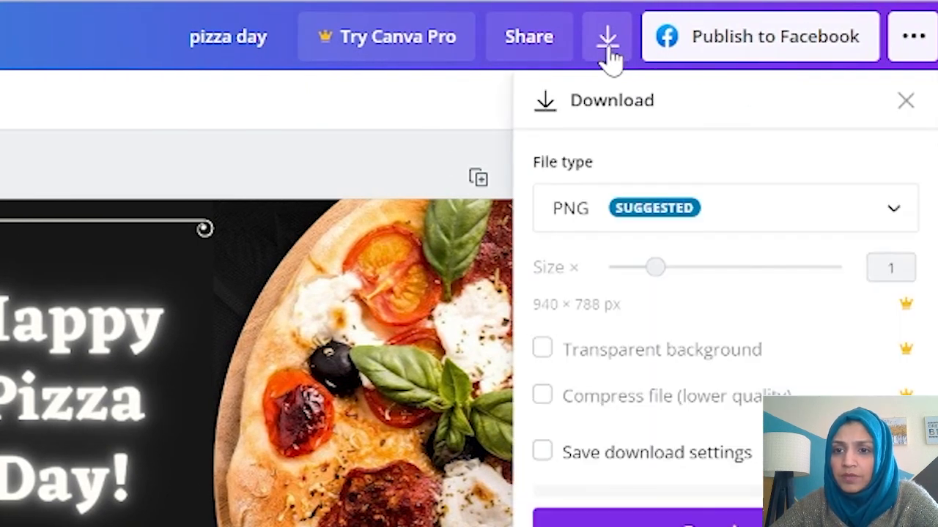
left_click(592, 222)
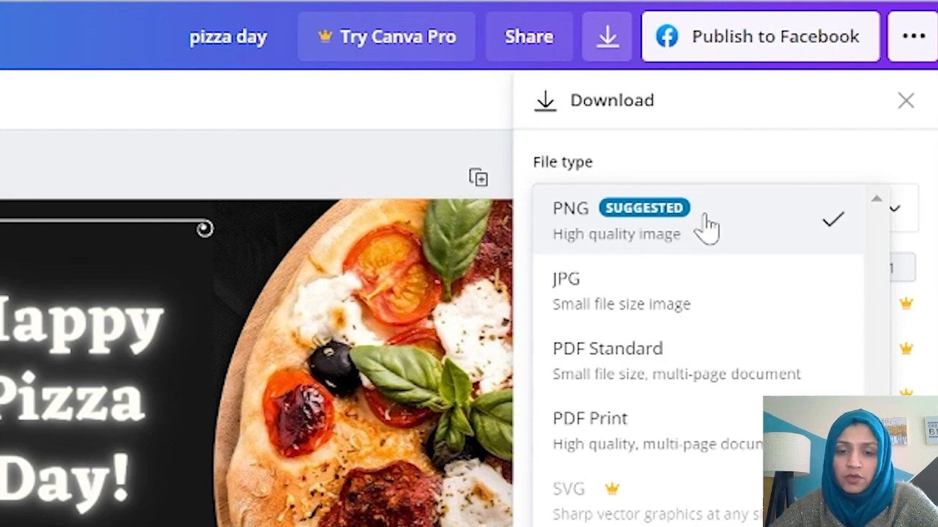
left_click(706, 228)
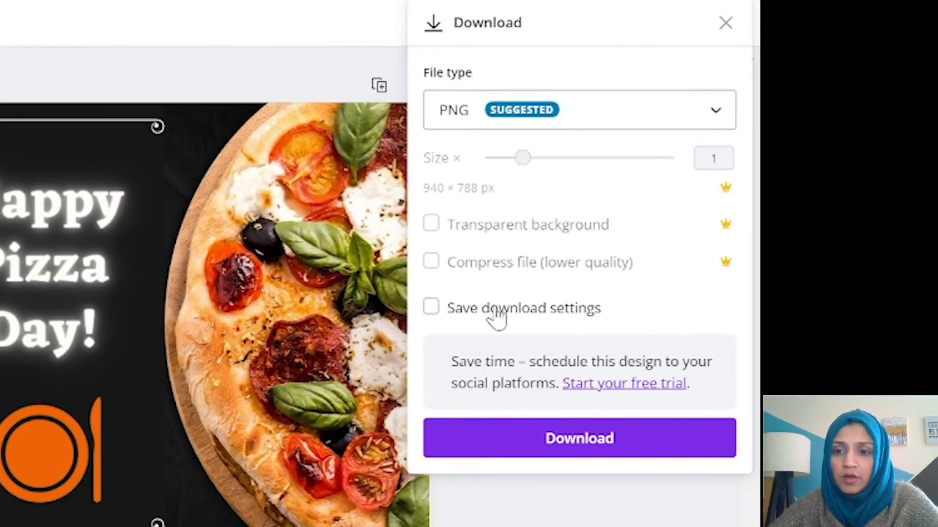
left_click(513, 447)
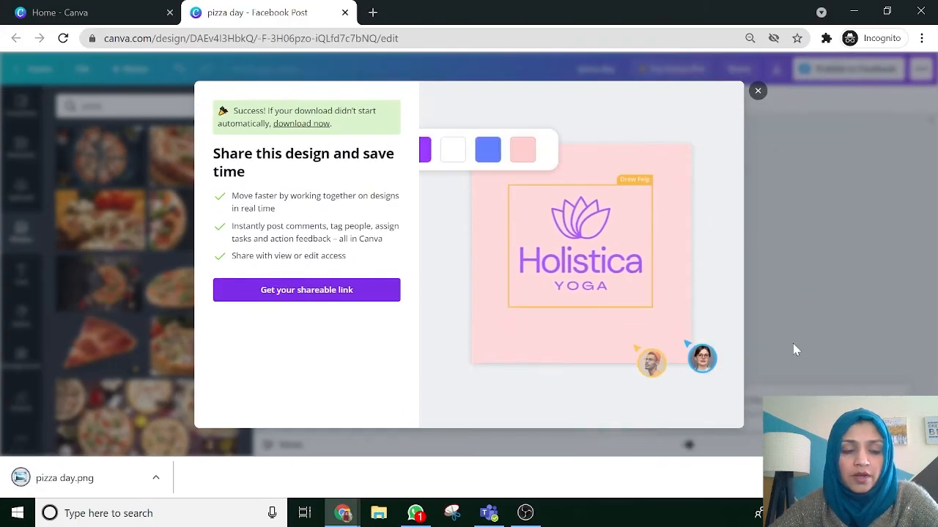
Open the downloaded pizza day.png in Photo Viewer to check the finished design, then close it.
left_click(68, 480)
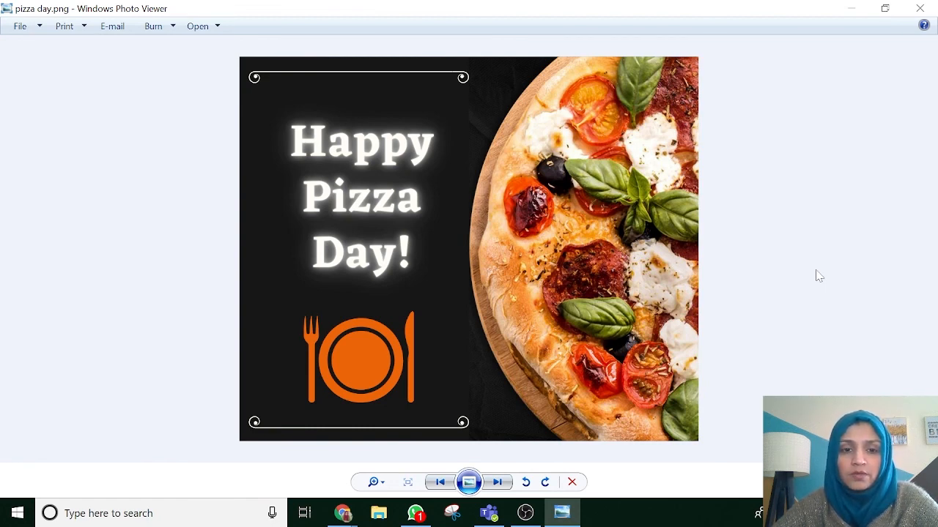
left_click(920, 8)
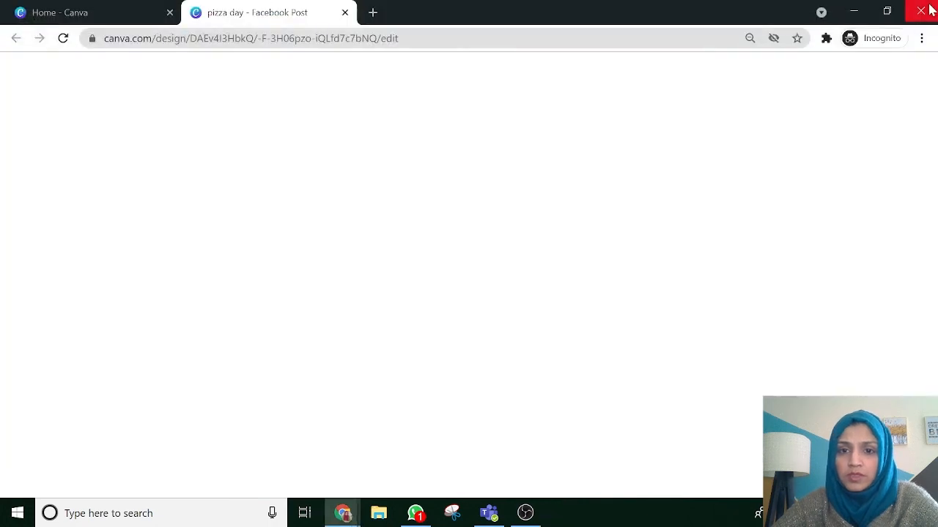